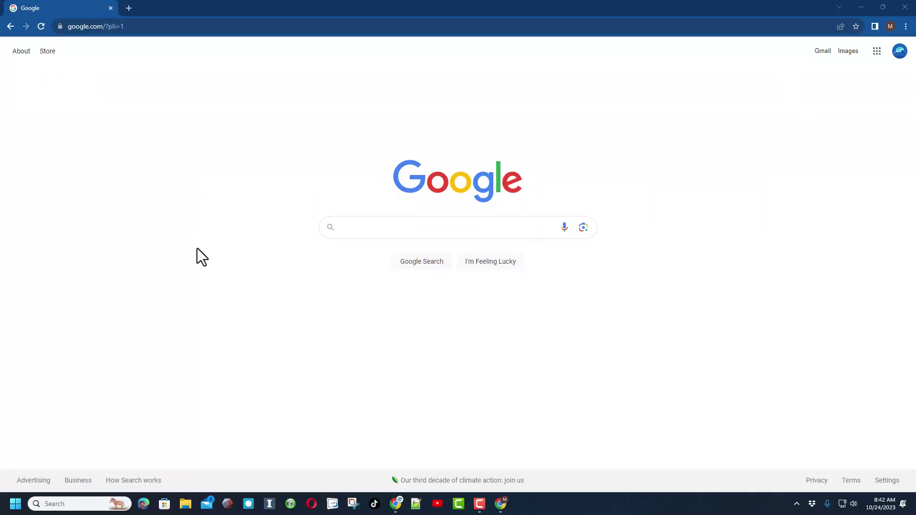
Search for Tinkercad and sign in to a personal account with Google.
{"action": "left_click", "coordinate": [415, 232]}
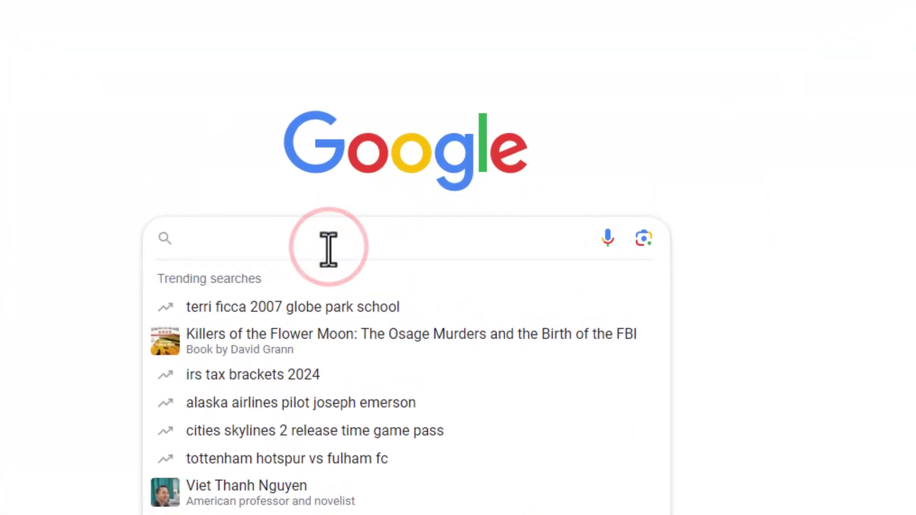
{"action": "type", "text": "Tinkercsa"}
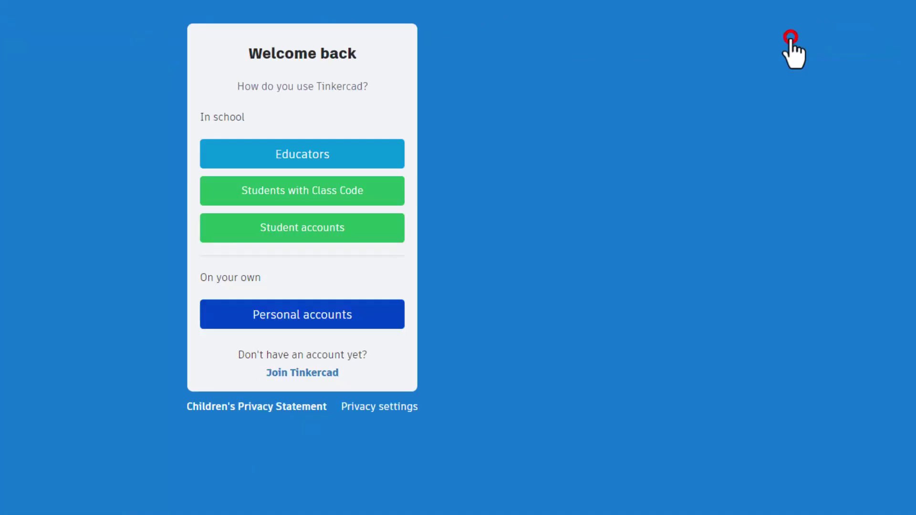
{"action": "left_click", "coordinate": [306, 315]}
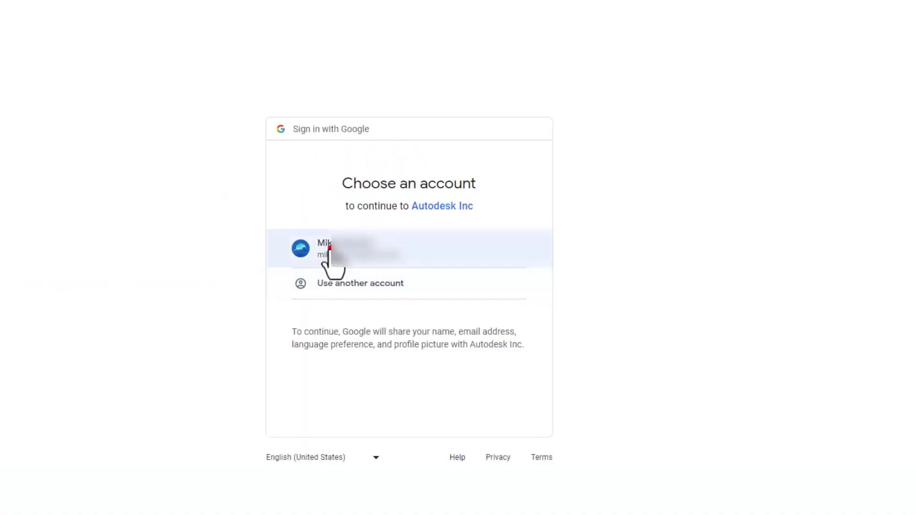
{"action": "left_click", "coordinate": [329, 251]}
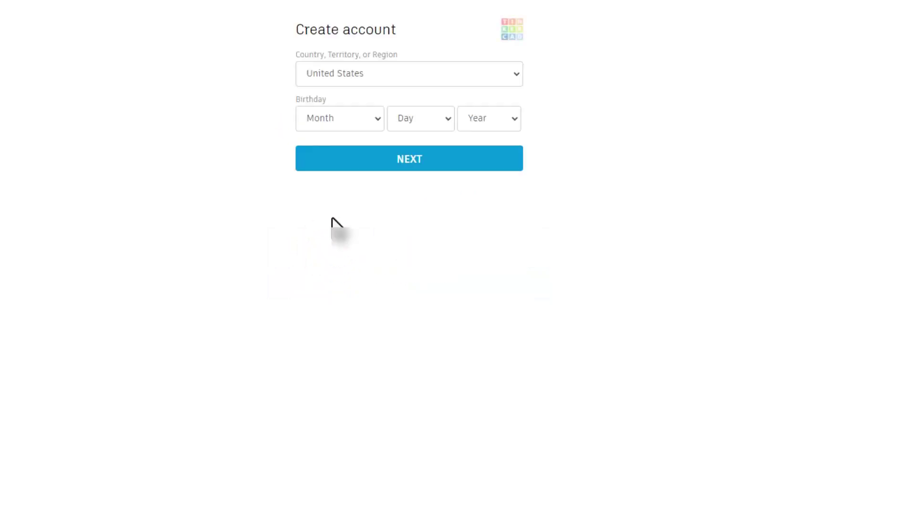
Fill in the birth month, day and year and submit the birthday form.
{"action": "left_click", "coordinate": [348, 118]}
{"action": "left_click", "coordinate": [343, 204]}
{"action": "left_click", "coordinate": [416, 118]}
{"action": "left_click", "coordinate": [418, 310]}
{"action": "left_click", "coordinate": [486, 118]}
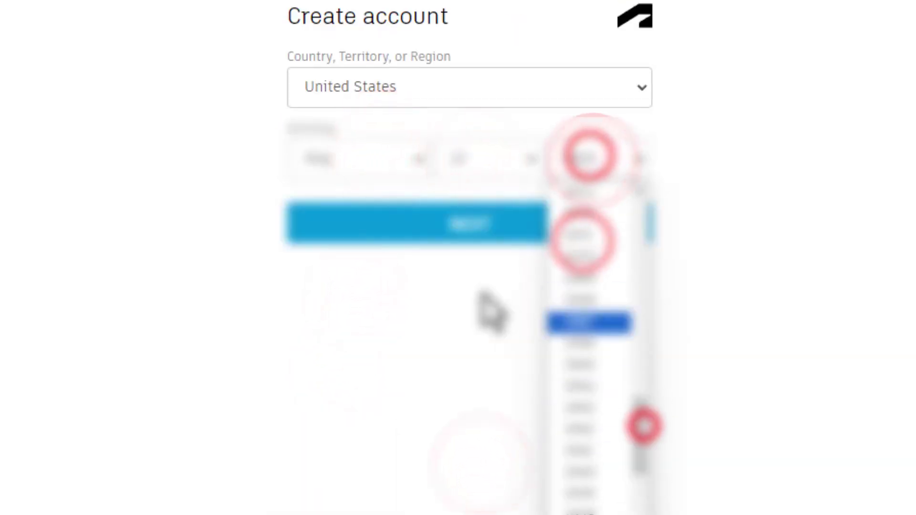
{"action": "left_click", "coordinate": [584, 321]}
{"action": "left_click", "coordinate": [454, 220]}
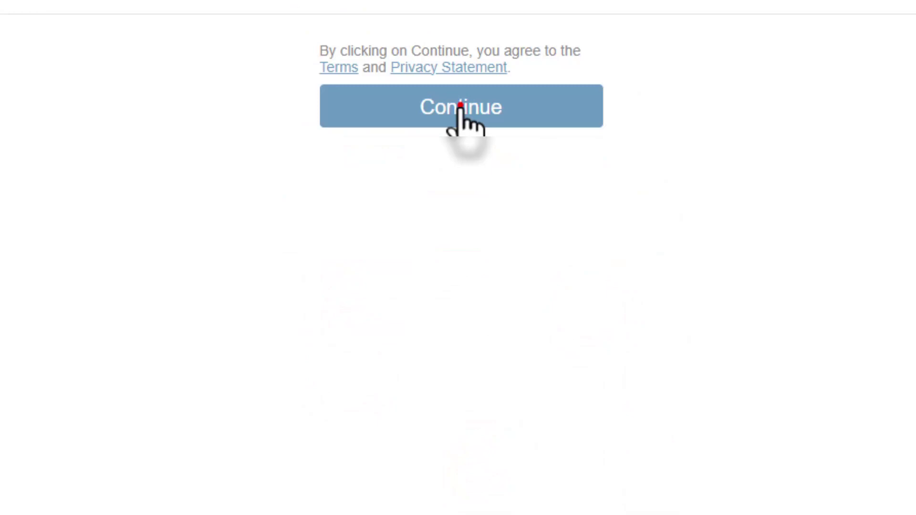
Accept the terms, collapse What's new, dismiss the Google Workspace notice and bring up the Create choices.
{"action": "left_click", "coordinate": [460, 107]}
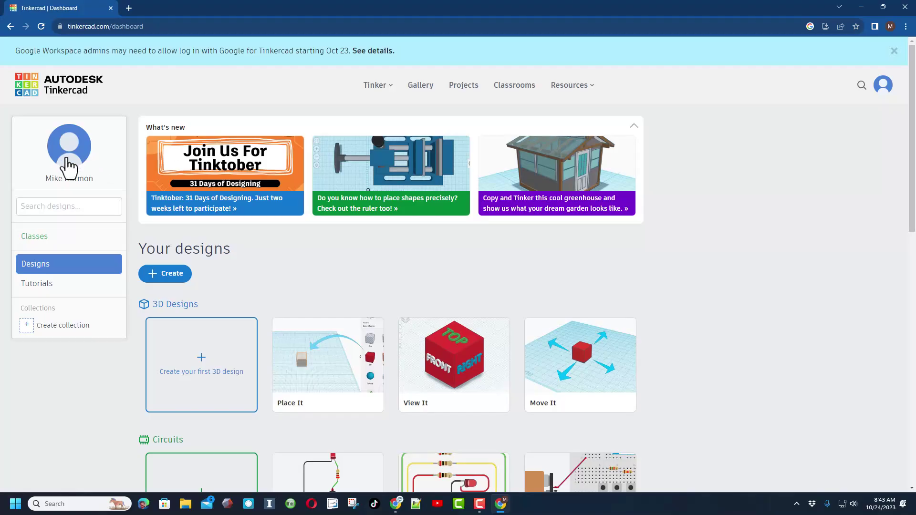
{"action": "left_click", "coordinate": [634, 128]}
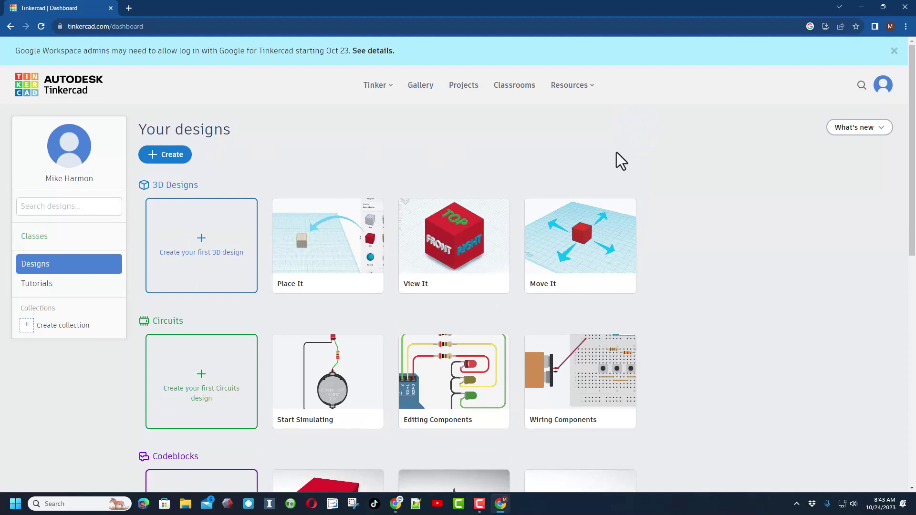
{"action": "left_click", "coordinate": [894, 50]}
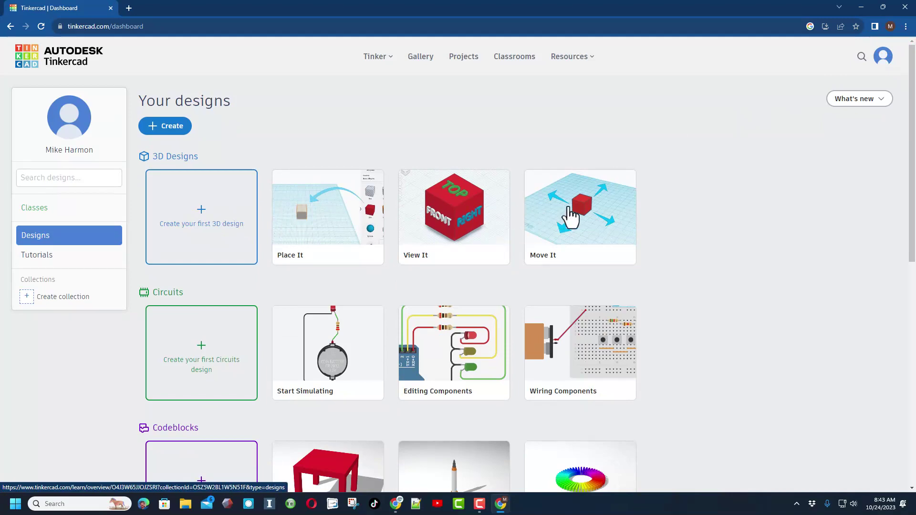
{"action": "left_click", "coordinate": [159, 127]}
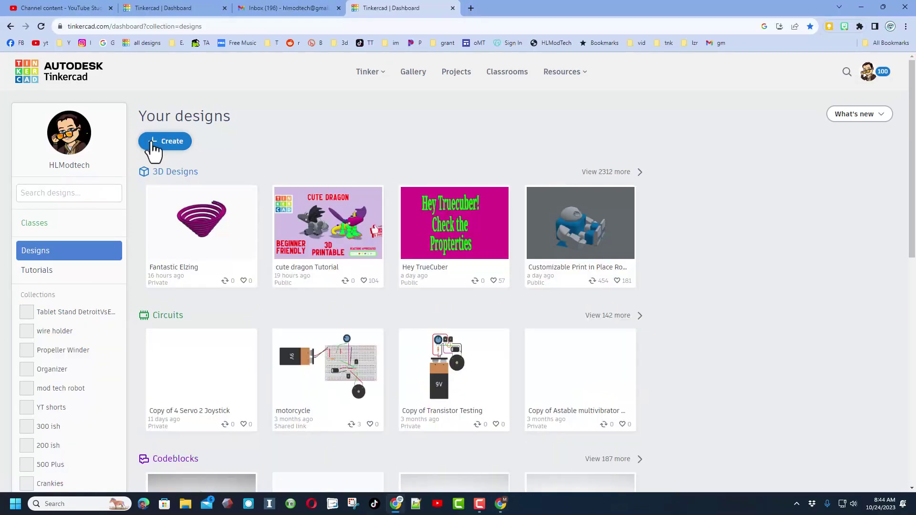
{"action": "left_click", "coordinate": [155, 143]}
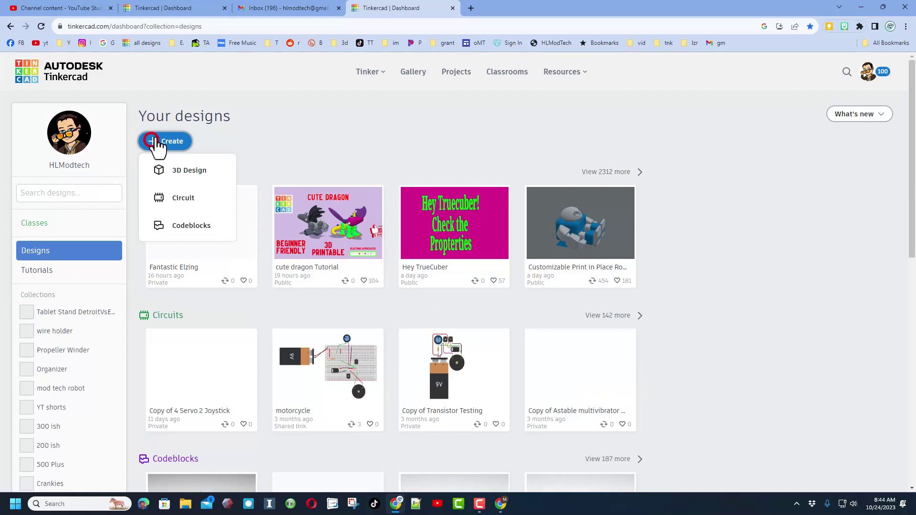
Create a blank 3D design and rename it from 'Daring Kup' to 'nozzle'.
{"action": "left_click", "coordinate": [179, 173]}
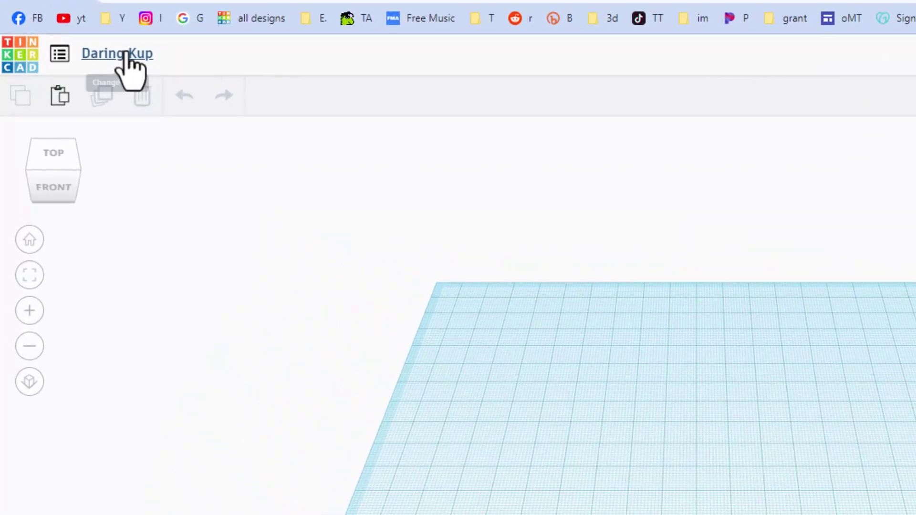
{"action": "left_click", "coordinate": [126, 52]}
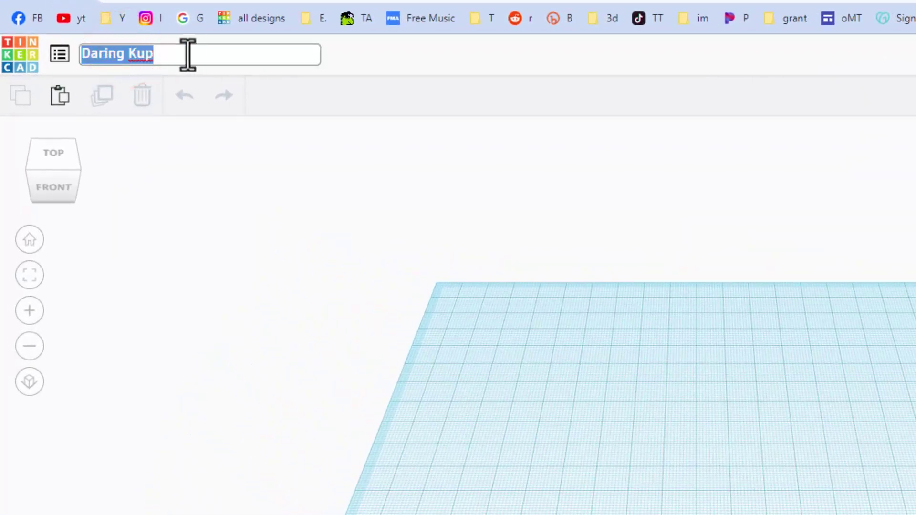
{"action": "type", "text": "nozzle"}
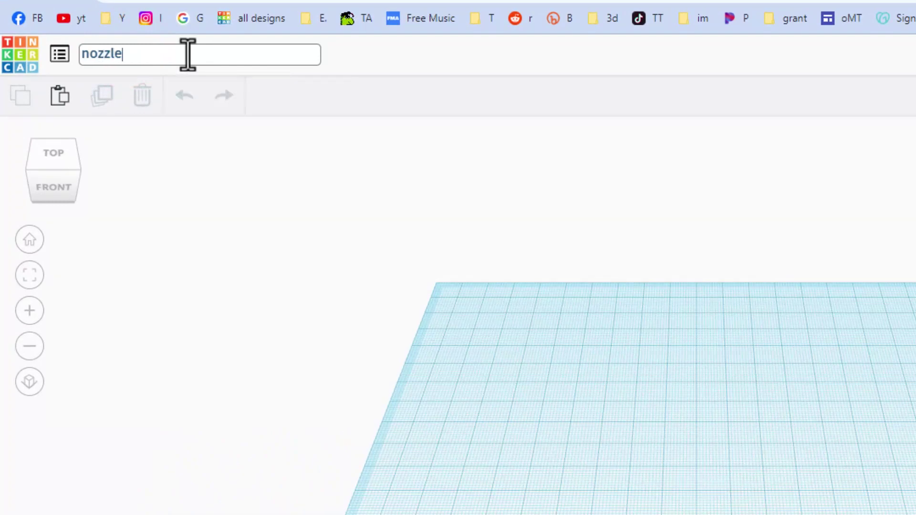
{"action": "left_click", "coordinate": [541, 407]}
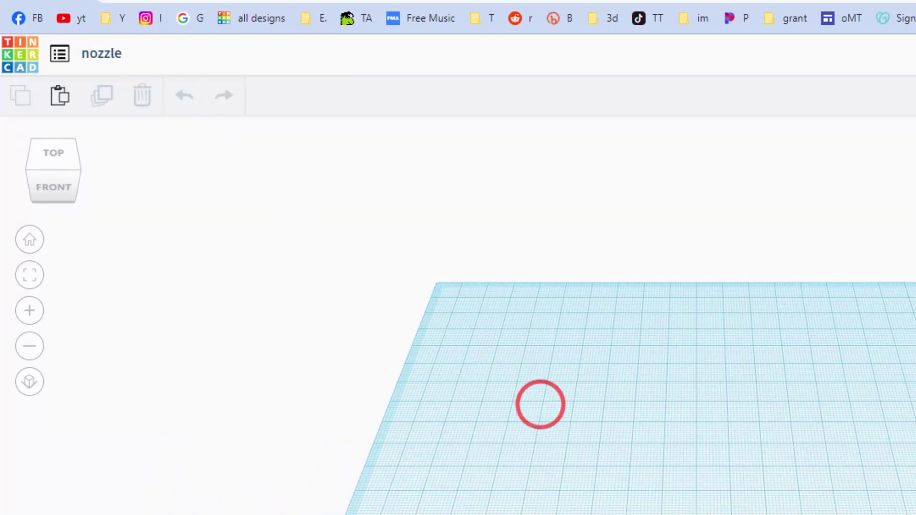
{"action": "mouse_move", "coordinate": [418, 329]}
{"action": "right_mouse_down"}
{"action": "mouse_move", "coordinate": [380, 323]}
{"action": "mouse_move", "coordinate": [397, 329]}
{"action": "mouse_move", "coordinate": [379, 293]}
{"action": "right_mouse_up"}
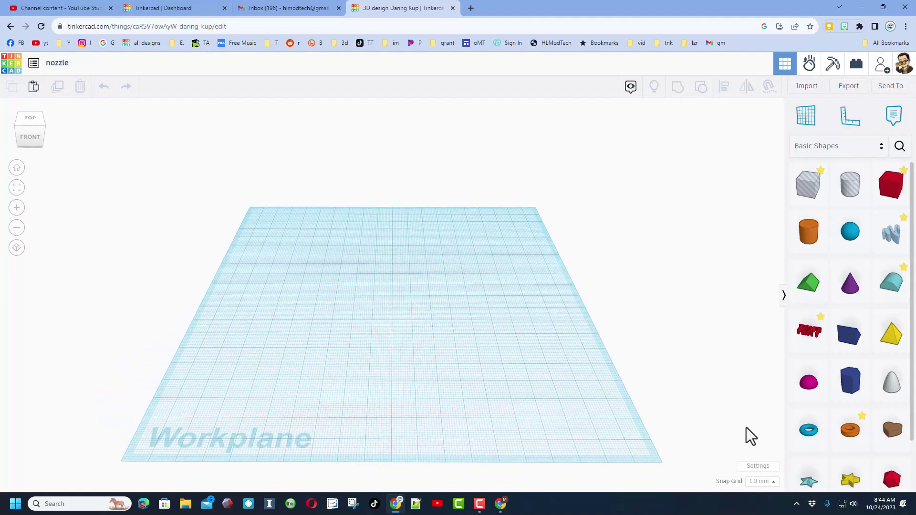
Switch the workspace units to inches in the workspace settings.
{"action": "left_click", "coordinate": [759, 466]}
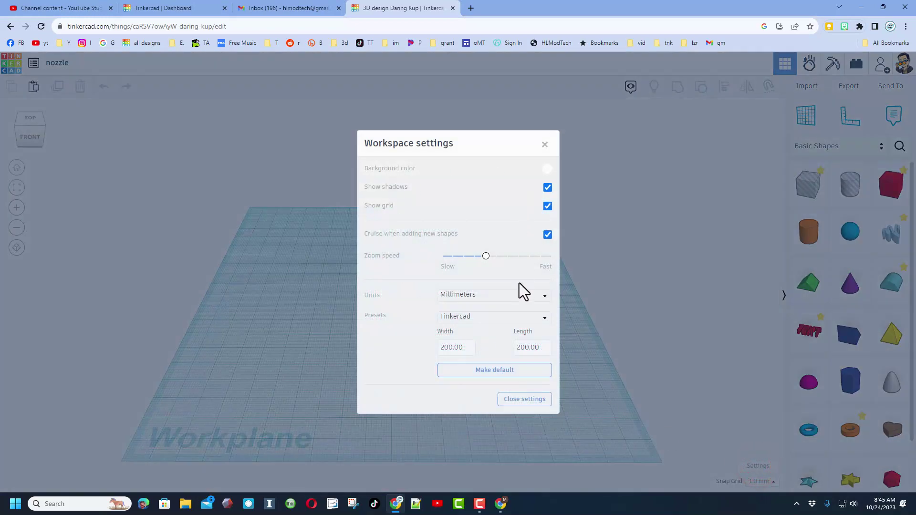
{"action": "left_click", "coordinate": [489, 296]}
{"action": "left_click", "coordinate": [467, 323]}
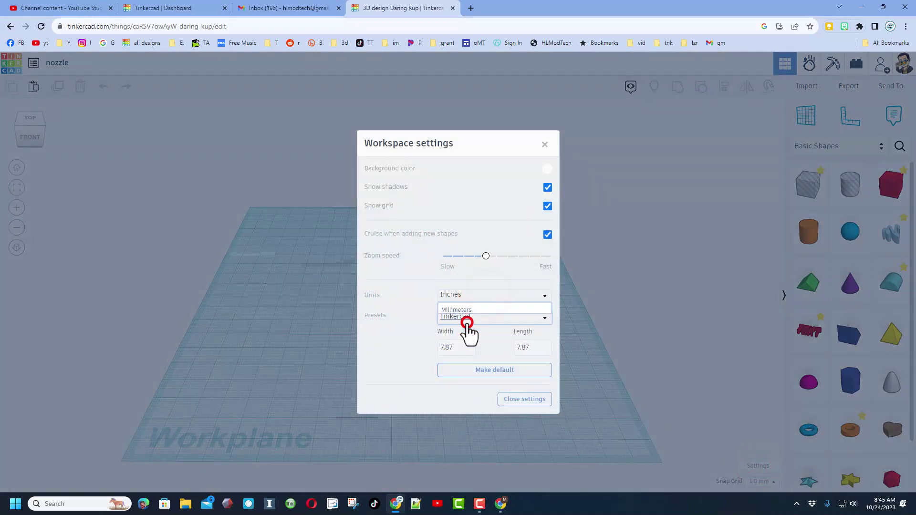
{"action": "left_click", "coordinate": [523, 352]}
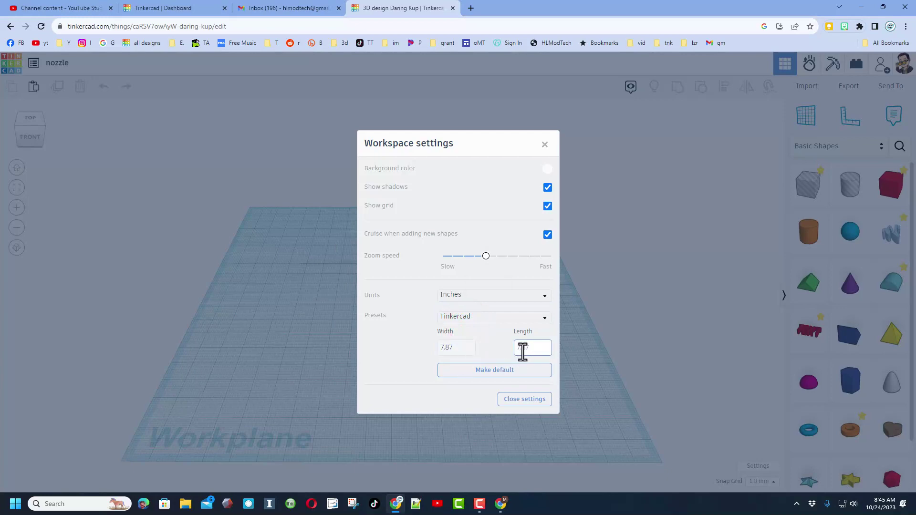
{"action": "left_click", "coordinate": [521, 401]}
{"action": "right_click_drag", "start_coordinate": [520, 392], "coordinate": [454, 318]}
Set the snap grid to 1/32 in.
{"action": "left_click", "coordinate": [410, 310]}
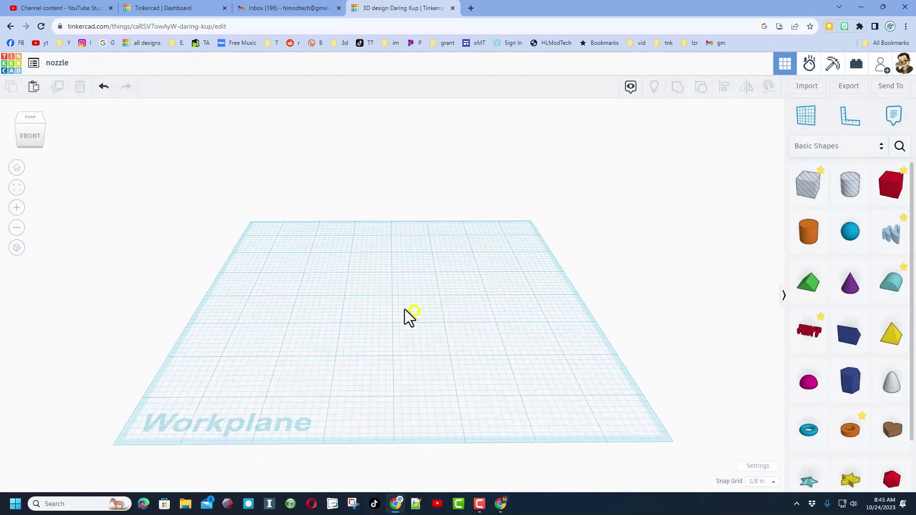
{"action": "left_click", "coordinate": [768, 485]}
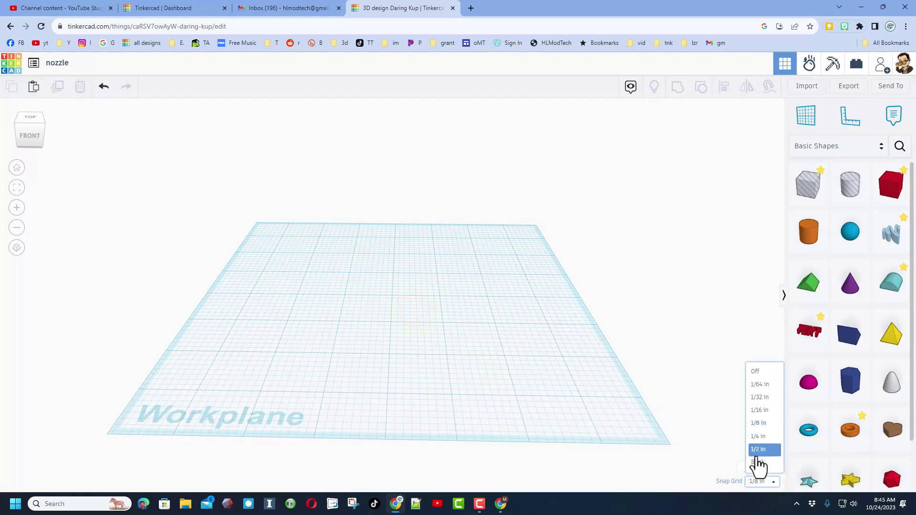
{"action": "left_click", "coordinate": [759, 398]}
{"action": "mouse_move", "coordinate": [444, 392]}
{"action": "right_mouse_down"}
{"action": "mouse_move", "coordinate": [462, 399]}
{"action": "mouse_move", "coordinate": [448, 394]}
{"action": "right_mouse_up"}
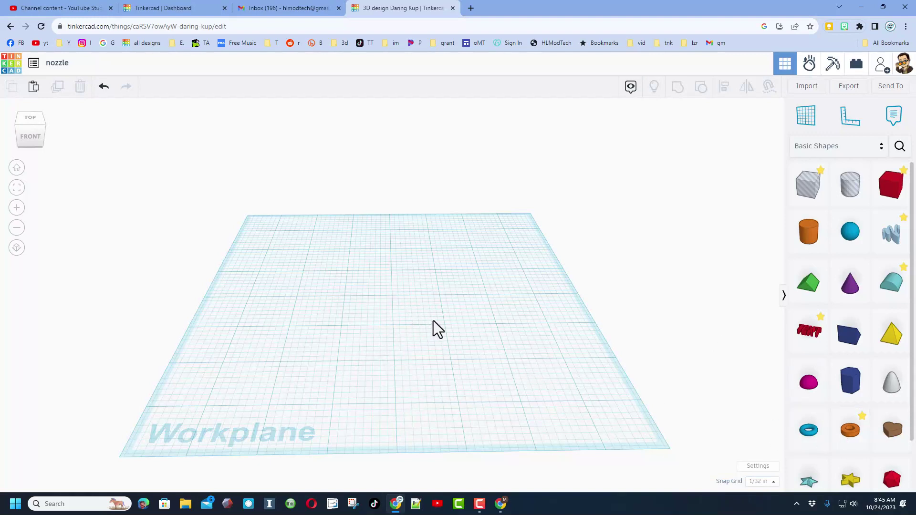
Place a tube on the workplane, deleting a first oversized attempt and placing a fresh one.
{"action": "left_click", "coordinate": [849, 432]}
{"action": "left_click", "coordinate": [399, 309]}
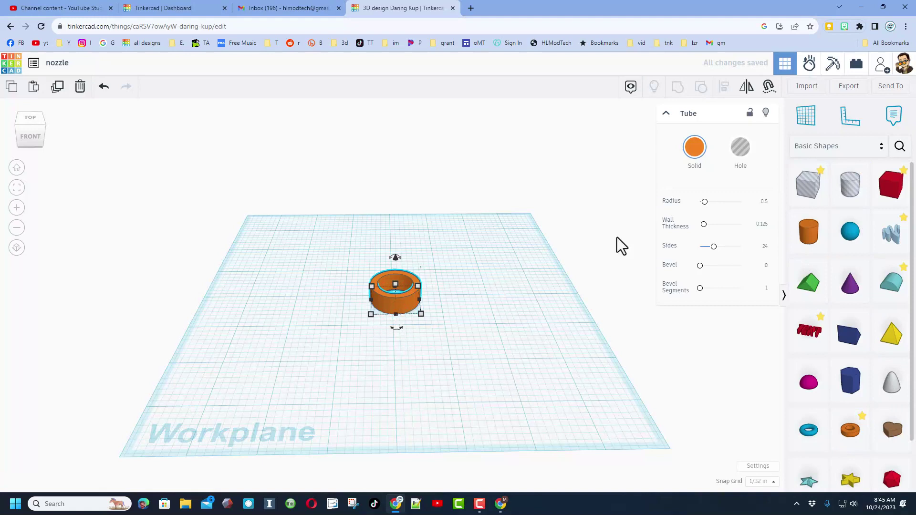
{"action": "left_click_drag", "start_coordinate": [421, 314], "coordinate": [509, 357]}
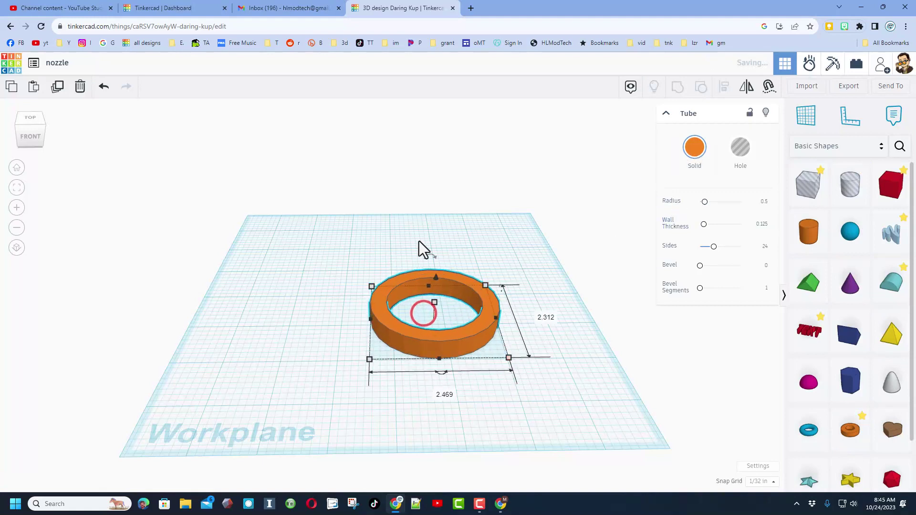
{"action": "left_click", "coordinate": [435, 336]}
{"action": "key", "text": "Delete"}
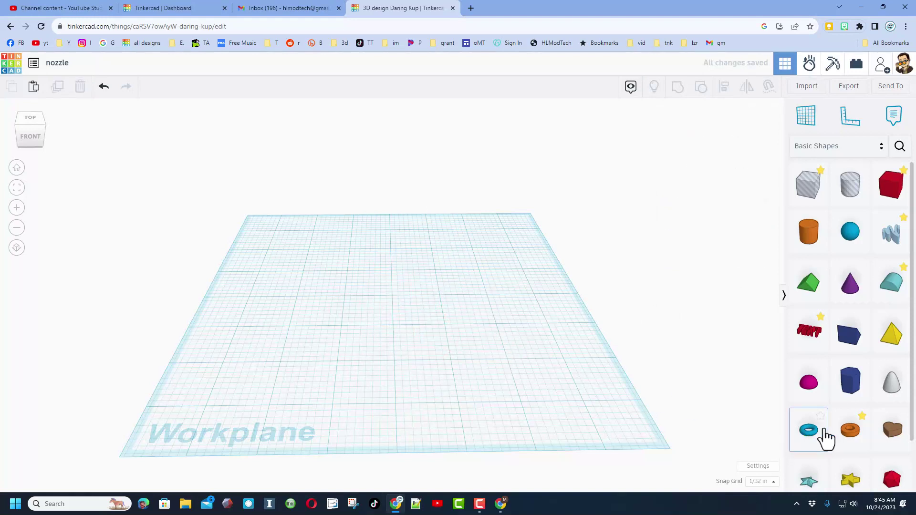
{"action": "left_click", "coordinate": [850, 432]}
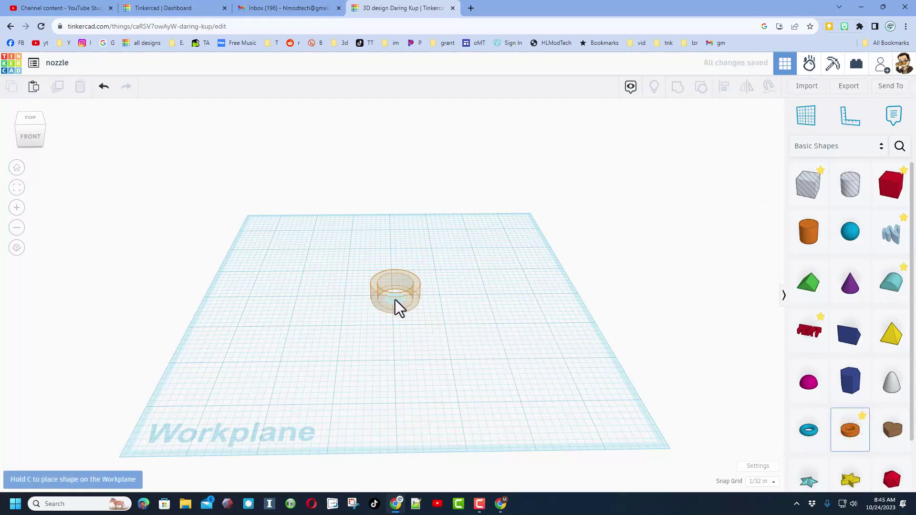
{"action": "left_click", "coordinate": [393, 296]}
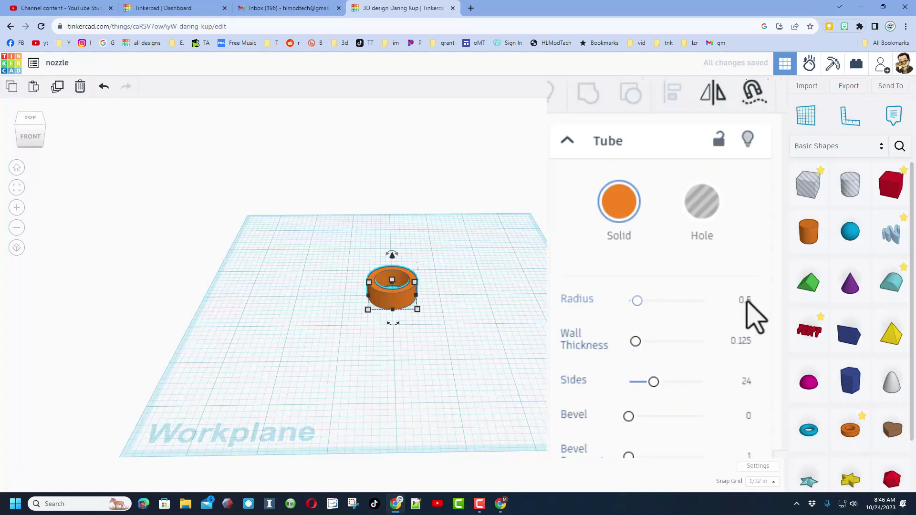
Set the tube's radius to 12 and its wall thickness to 0.25.
{"action": "left_click", "coordinate": [744, 302]}
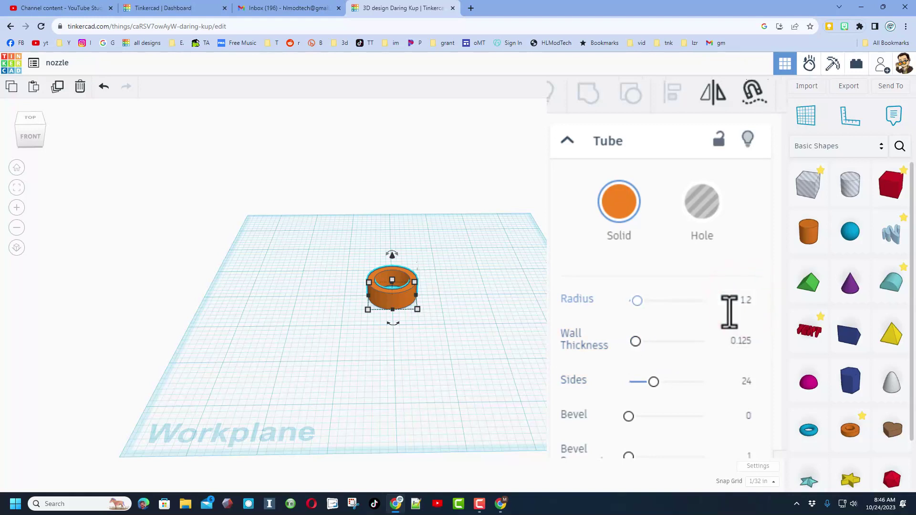
{"action": "type", "text": "12"}
{"action": "key", "text": "Return"}
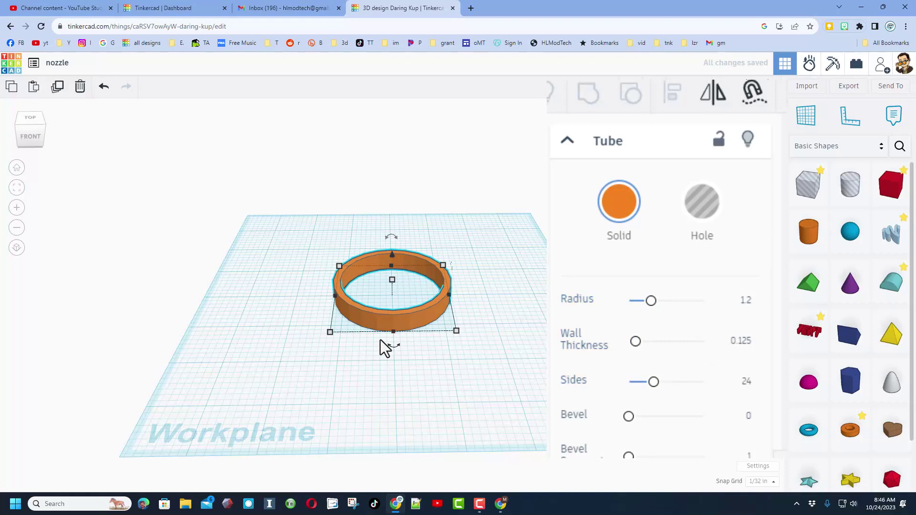
{"action": "left_click", "coordinate": [729, 344]}
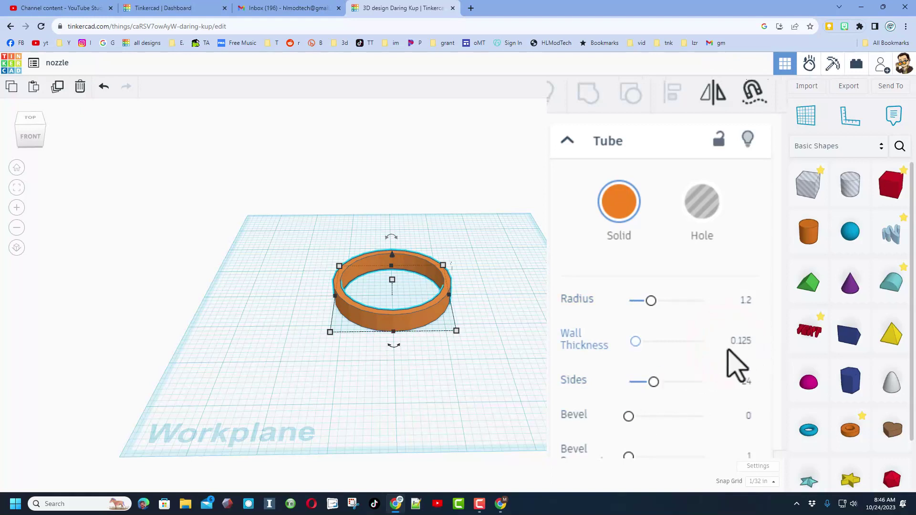
{"action": "left_click", "coordinate": [729, 343]}
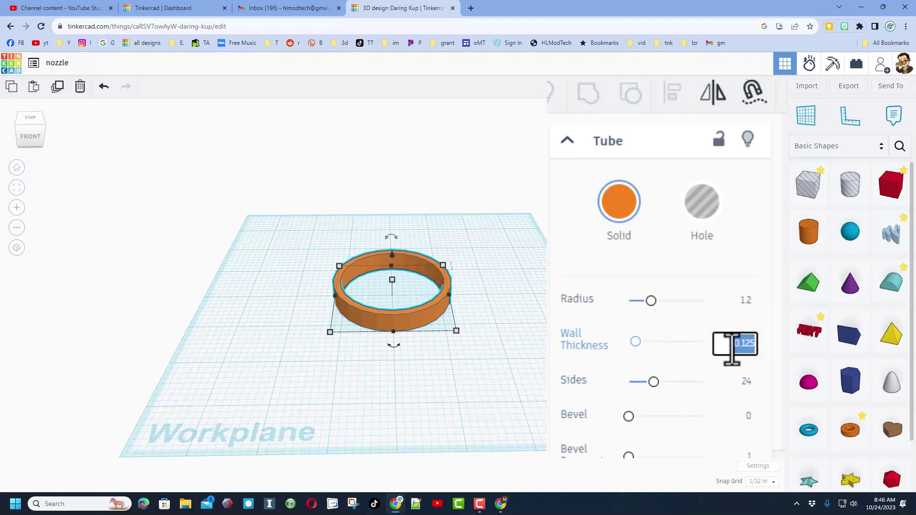
{"action": "type", "text": ".25"}
{"action": "key", "text": "Return"}
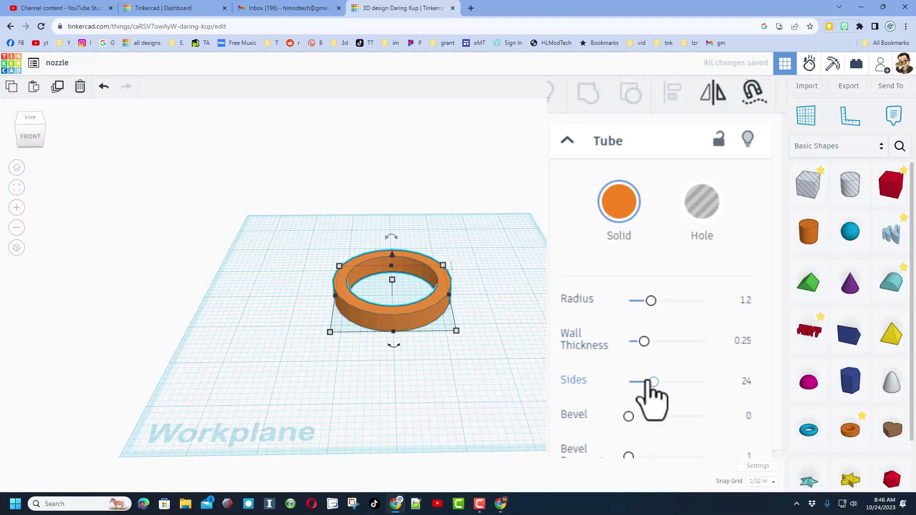
Maximise the tube's sides to 64 and raise its height to 1 inch.
{"action": "left_click_drag", "start_coordinate": [654, 382], "coordinate": [745, 377]}
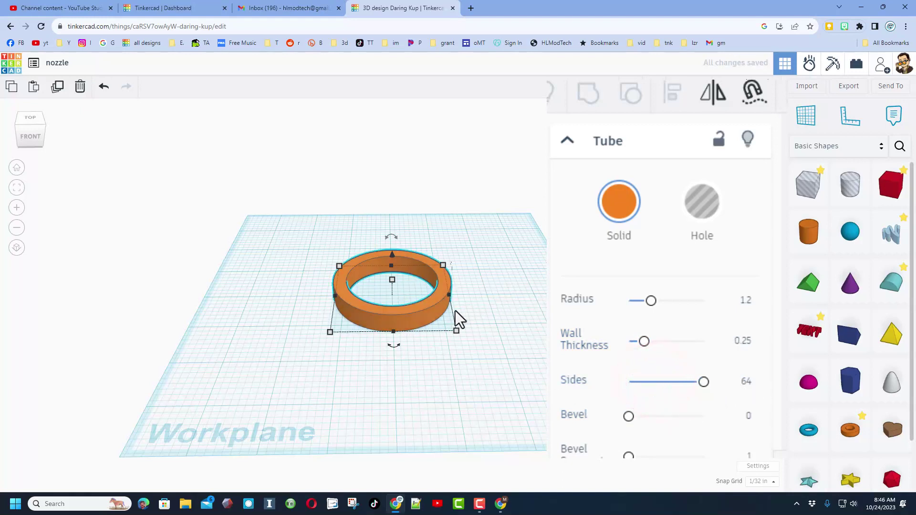
{"action": "left_click_drag", "start_coordinate": [392, 281], "coordinate": [388, 262]}
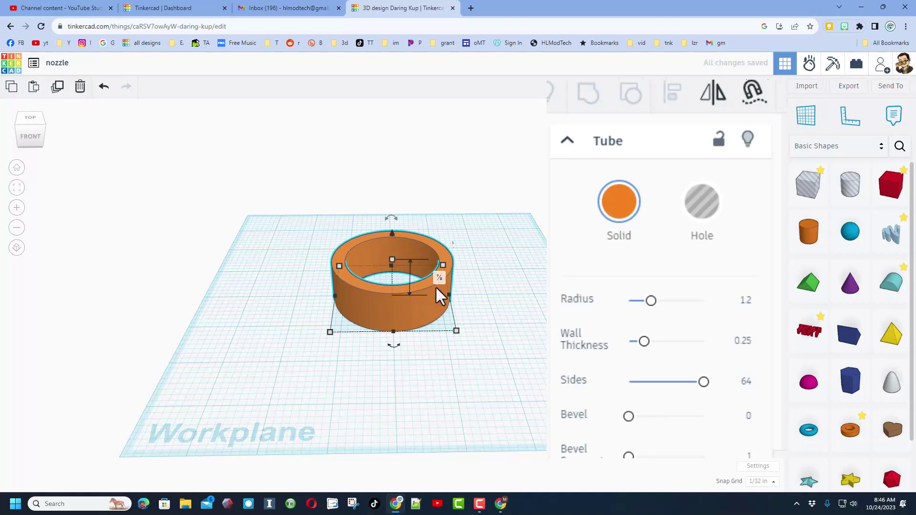
{"action": "right_click_drag", "start_coordinate": [436, 286], "coordinate": [458, 296]}
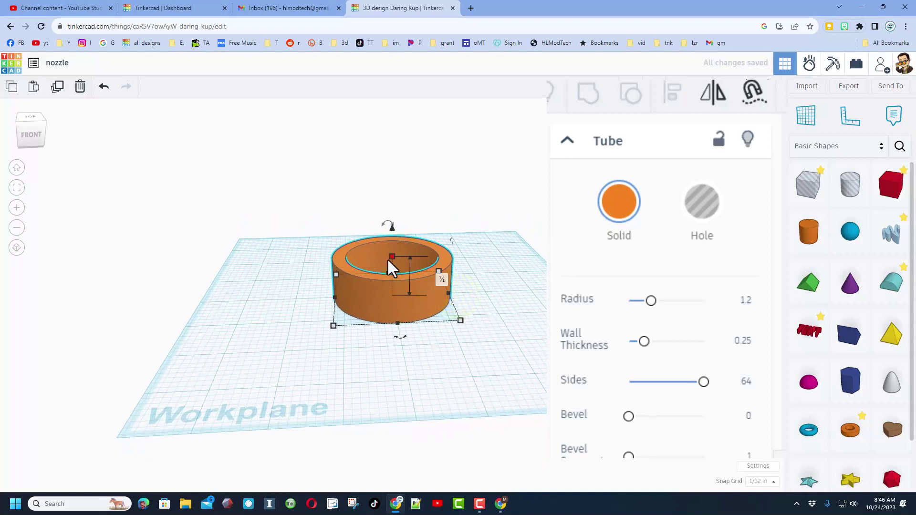
{"action": "left_click_drag", "start_coordinate": [388, 258], "coordinate": [391, 251]}
Change the workspace units to millimeters, so the tube reads 60.96 mm across.
{"action": "left_click", "coordinate": [750, 472]}
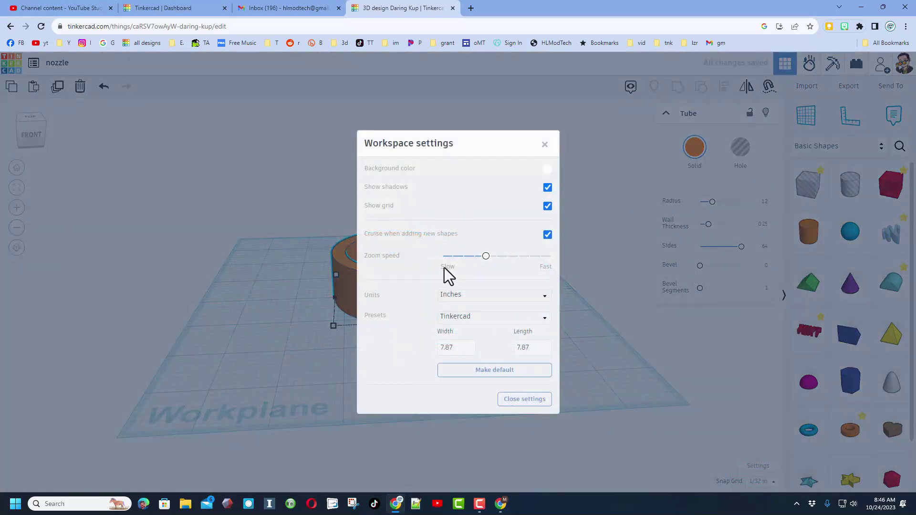
{"action": "left_click", "coordinate": [466, 296]}
{"action": "left_click", "coordinate": [463, 310]}
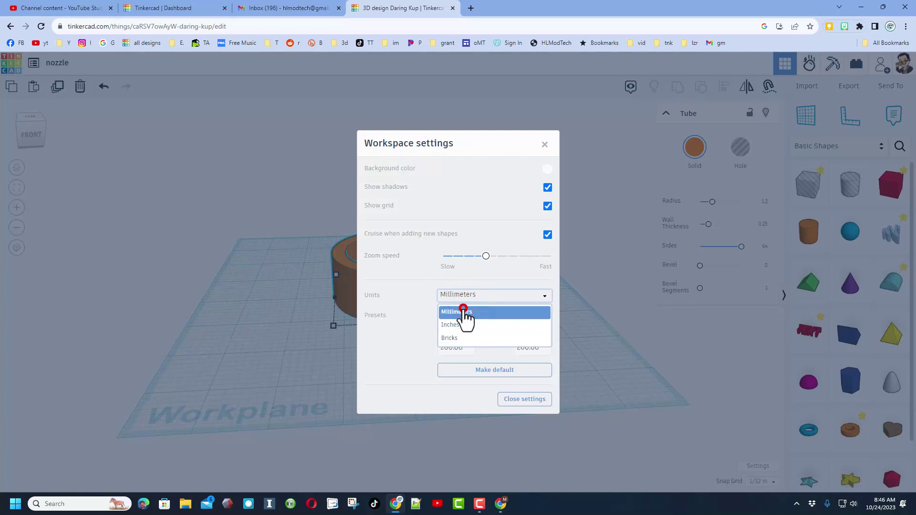
{"action": "left_click", "coordinate": [606, 363]}
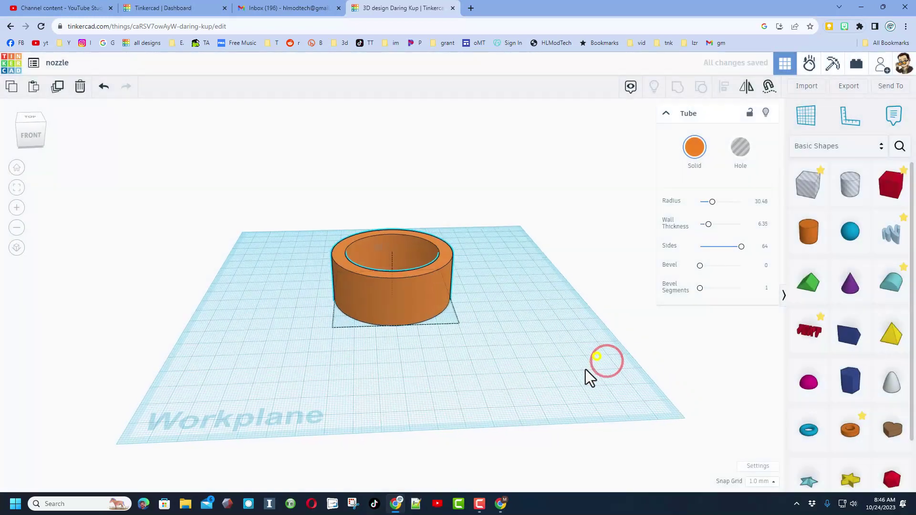
{"action": "right_click_drag", "start_coordinate": [390, 336], "coordinate": [403, 285]}
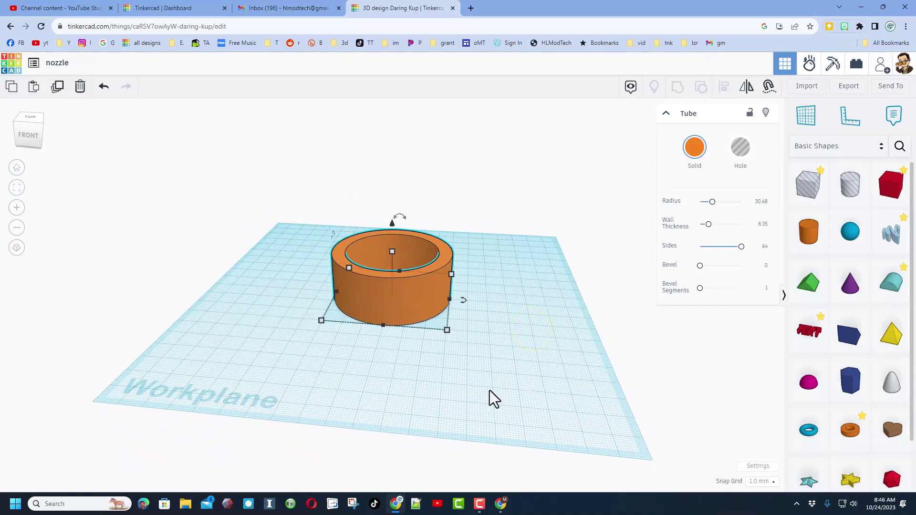
{"action": "left_click", "coordinate": [446, 329]}
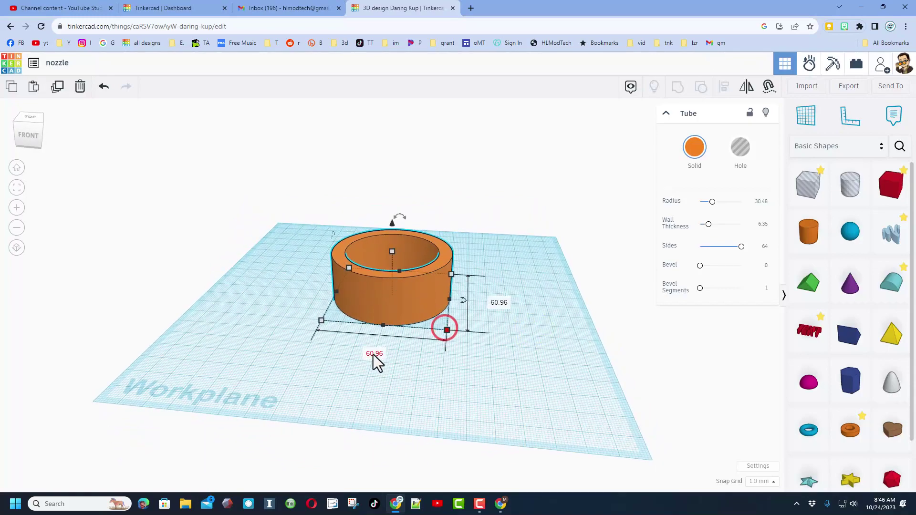
{"action": "right_click_drag", "start_coordinate": [445, 391], "coordinate": [482, 395]}
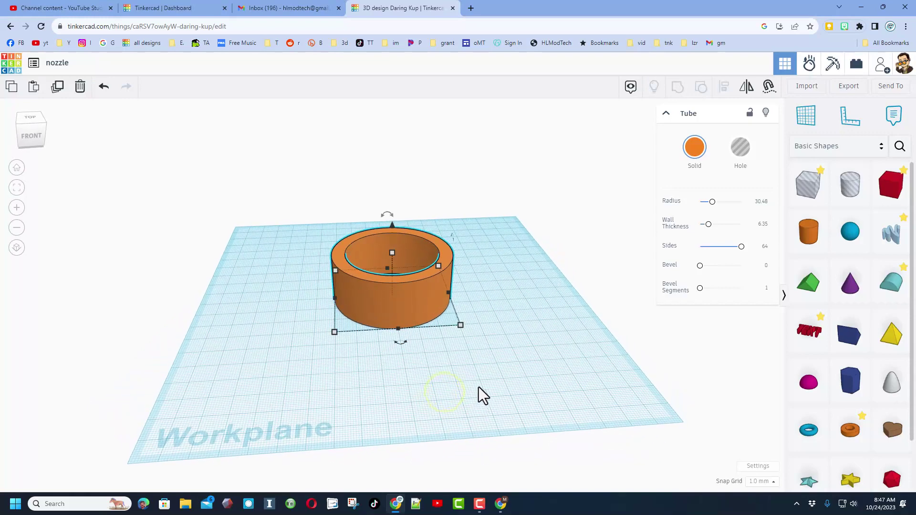
Scale the tube evenly to a 60 by 60 mm footprint.
{"action": "left_click", "coordinate": [707, 454]}
{"action": "right_click_drag", "start_coordinate": [707, 454], "coordinate": [728, 460]}
{"action": "left_click", "coordinate": [437, 374]}
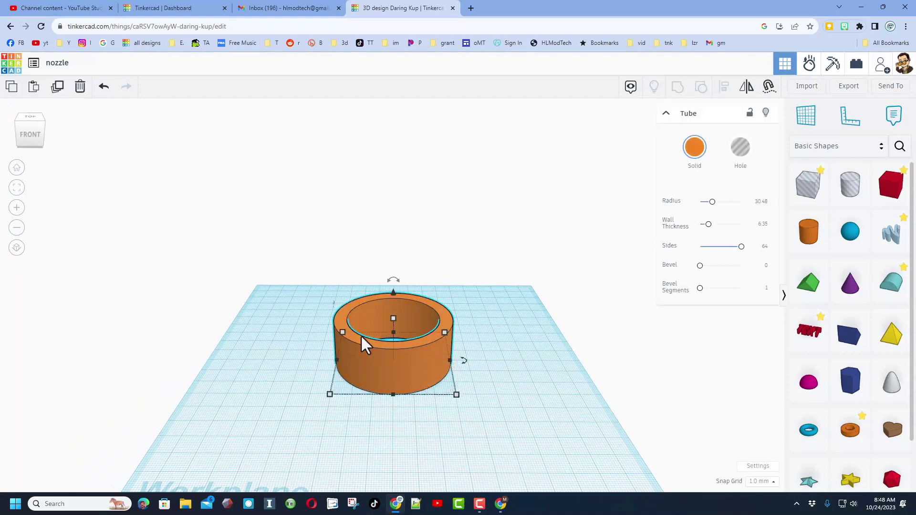
{"action": "left_click_drag", "start_coordinate": [330, 395], "coordinate": [297, 404], "text": "shift"}
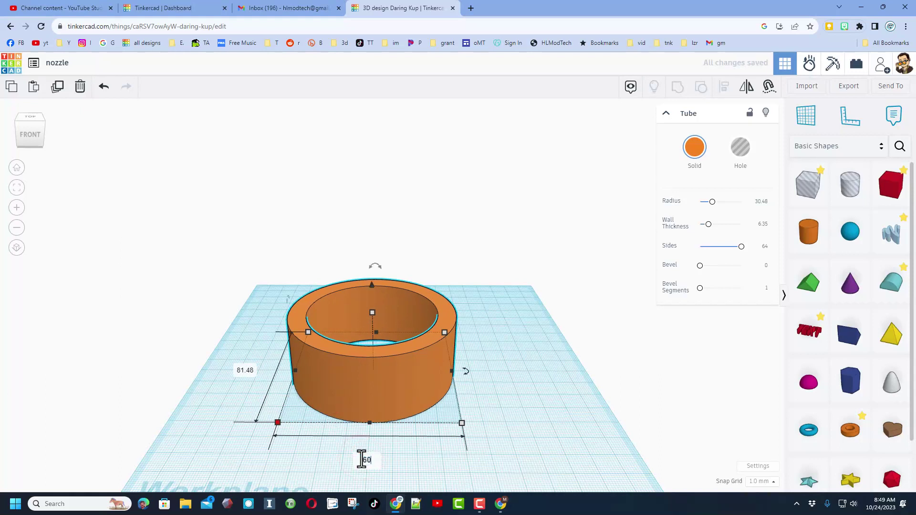
{"action": "key", "text": "Return"}
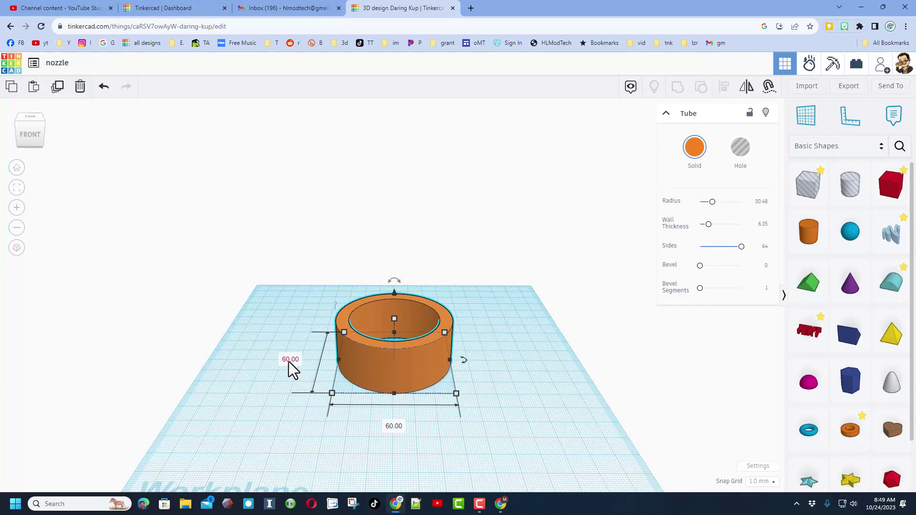
{"action": "mouse_move", "coordinate": [396, 316]}
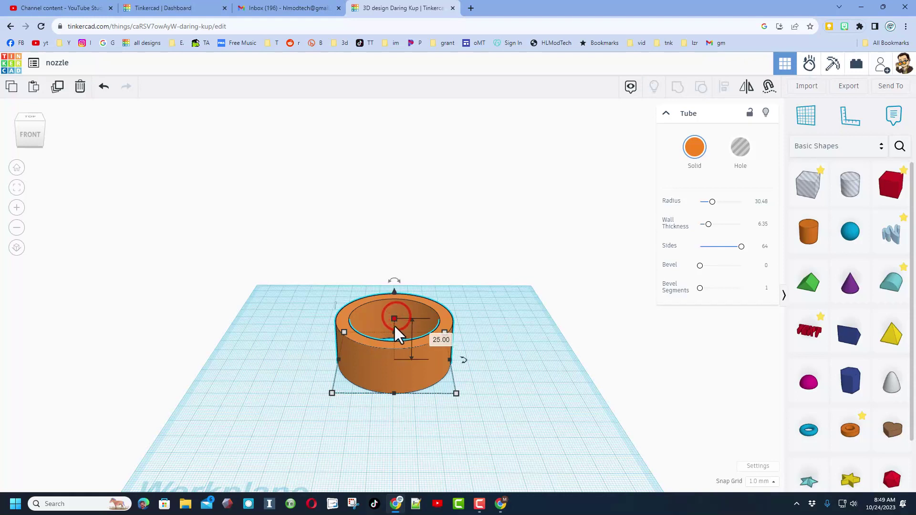
{"action": "left_click", "coordinate": [445, 419]}
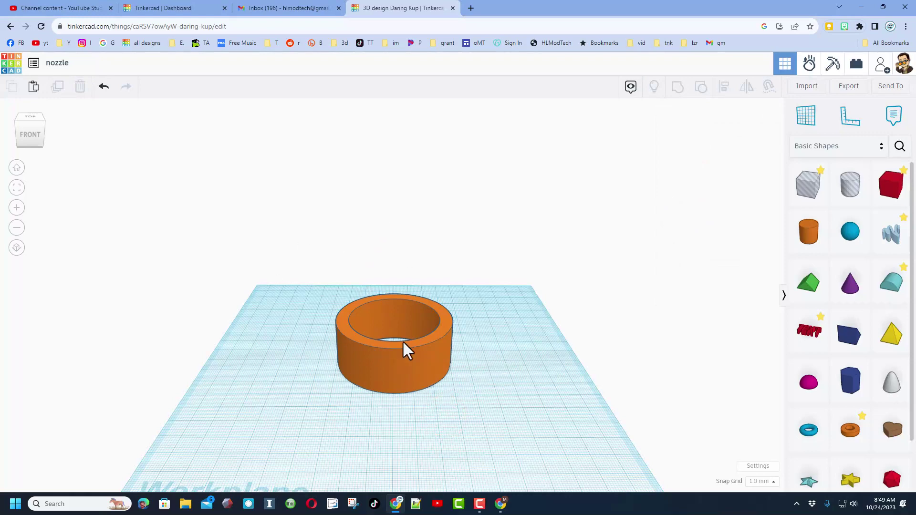
Add a cone, using the C key to drop it onto the orange tube's rim.
{"action": "right_click_drag", "start_coordinate": [445, 360], "coordinate": [379, 293]}
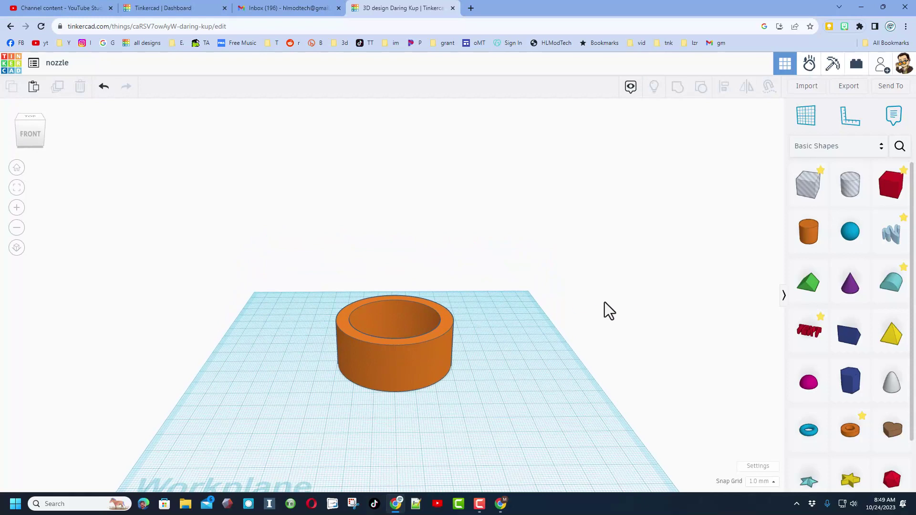
{"action": "right_click_drag", "start_coordinate": [465, 306], "coordinate": [421, 314]}
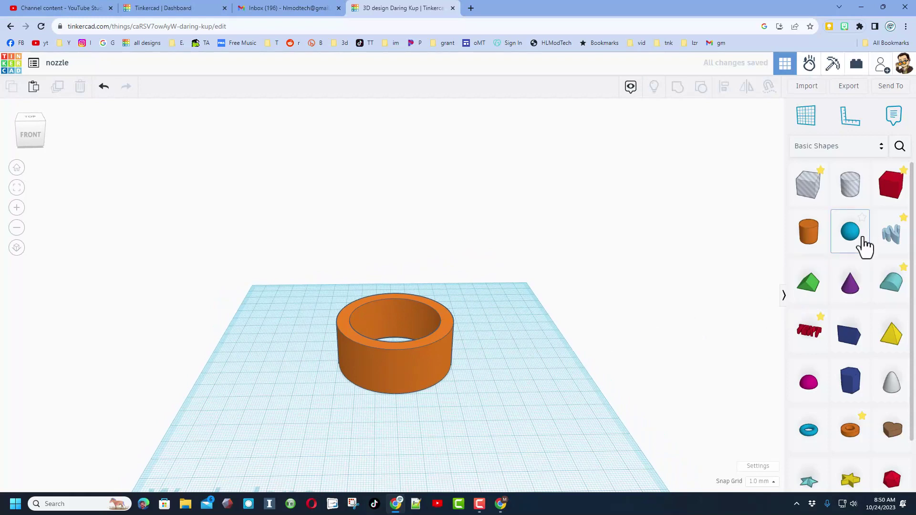
{"action": "left_click", "coordinate": [849, 285]}
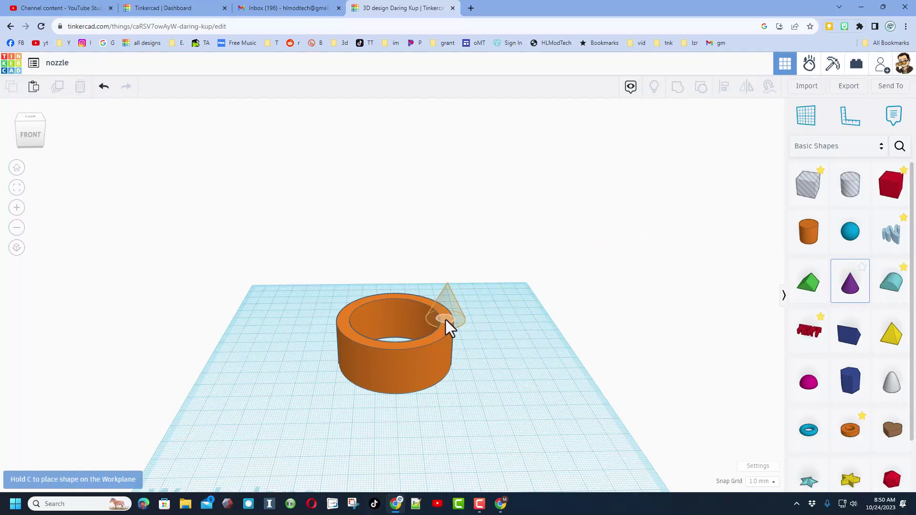
{"action": "key", "text": "c"}
{"action": "left_click", "coordinate": [446, 321]}
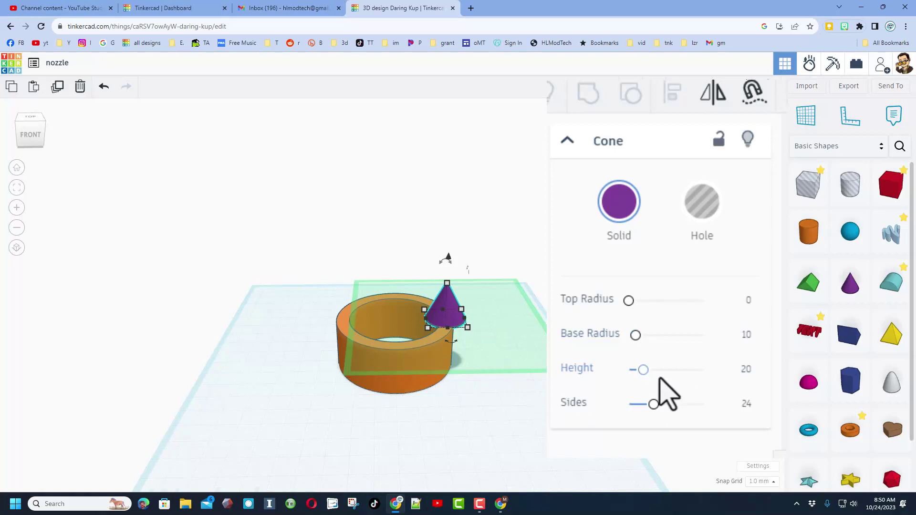
Give the cone a base radius of 30 and top radius of 25, moving it over the tube.
{"action": "left_click", "coordinate": [746, 335]}
{"action": "type", "text": "3"}
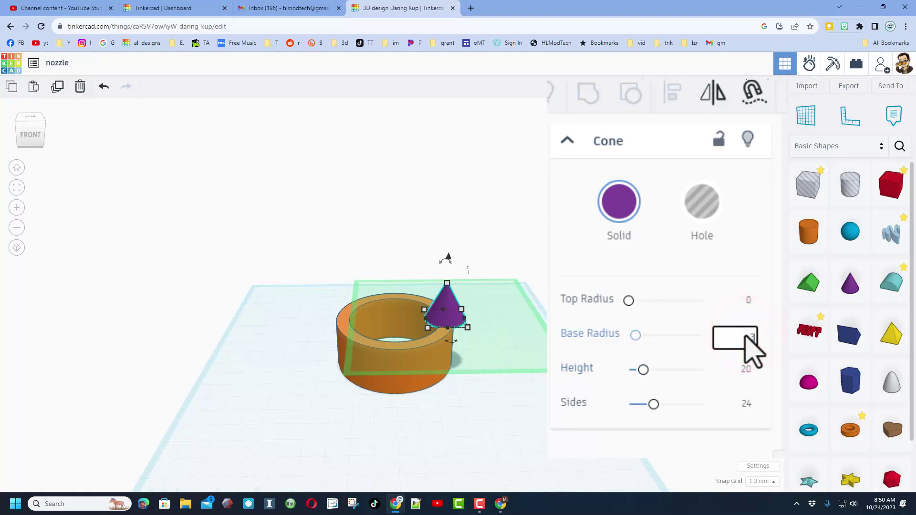
{"action": "type", "text": "0"}
{"action": "key", "text": "Return"}
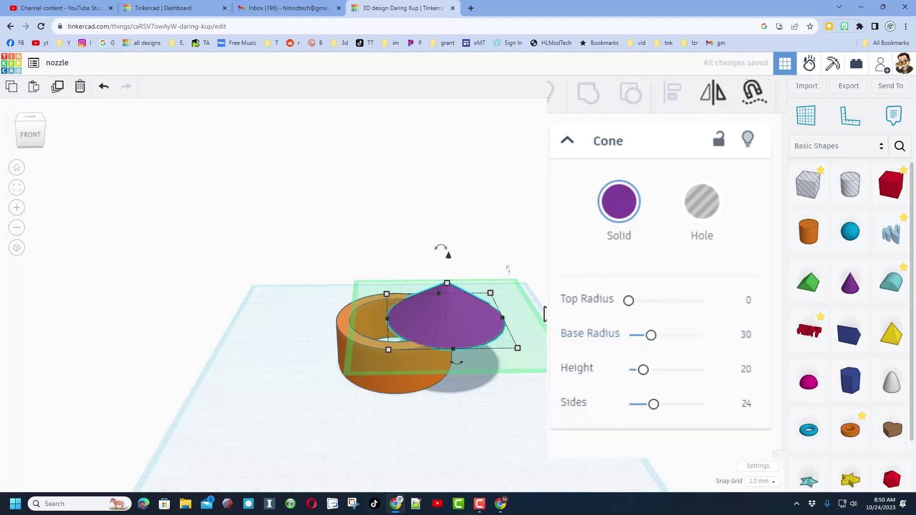
{"action": "left_click_drag", "start_coordinate": [413, 337], "coordinate": [355, 338]}
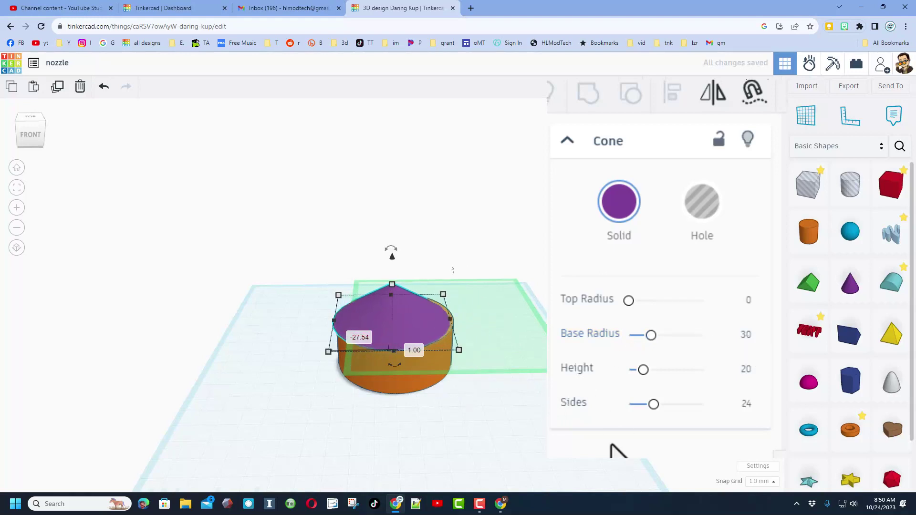
{"action": "left_click", "coordinate": [748, 301]}
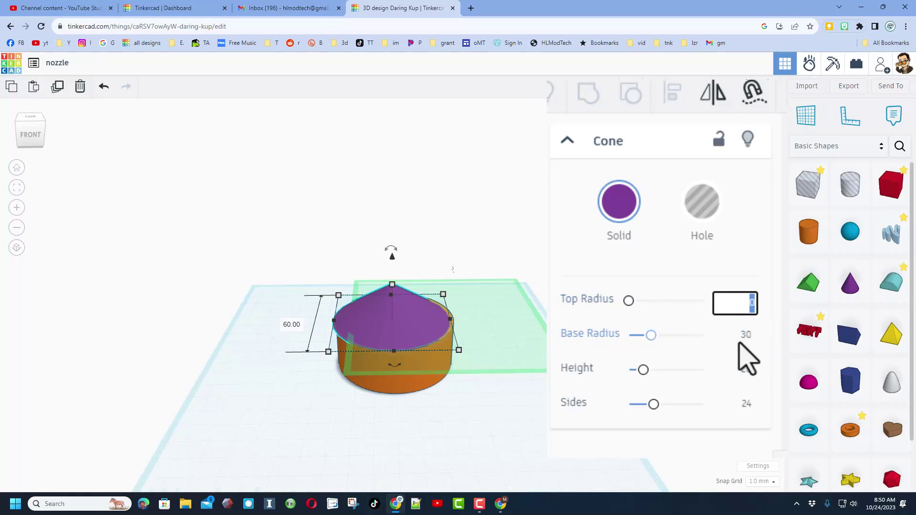
{"action": "key", "text": "Return"}
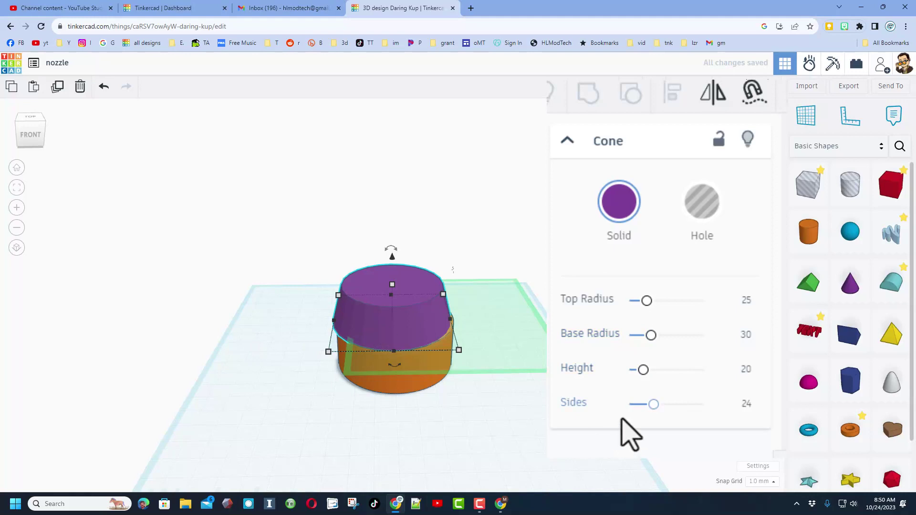
Smooth the cone to 64 sides and set its height to 30.
{"action": "left_click_drag", "start_coordinate": [654, 405], "coordinate": [733, 404]}
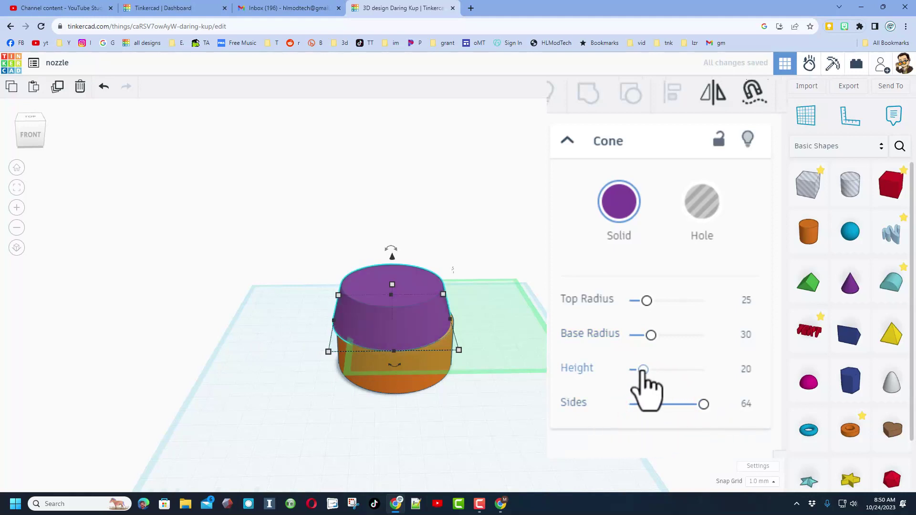
{"action": "left_click_drag", "start_coordinate": [643, 370], "coordinate": [654, 369]}
{"action": "left_click", "coordinate": [735, 371]}
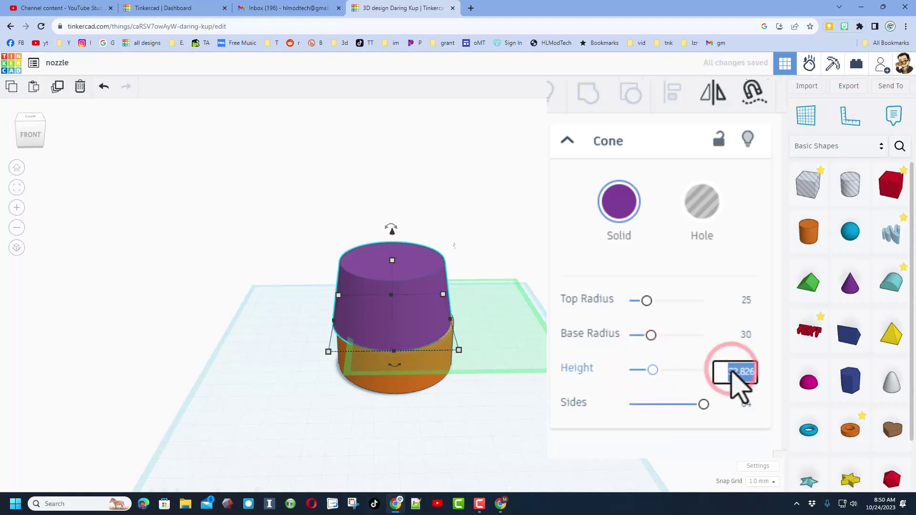
{"action": "type", "text": "30"}
{"action": "key", "text": "Return"}
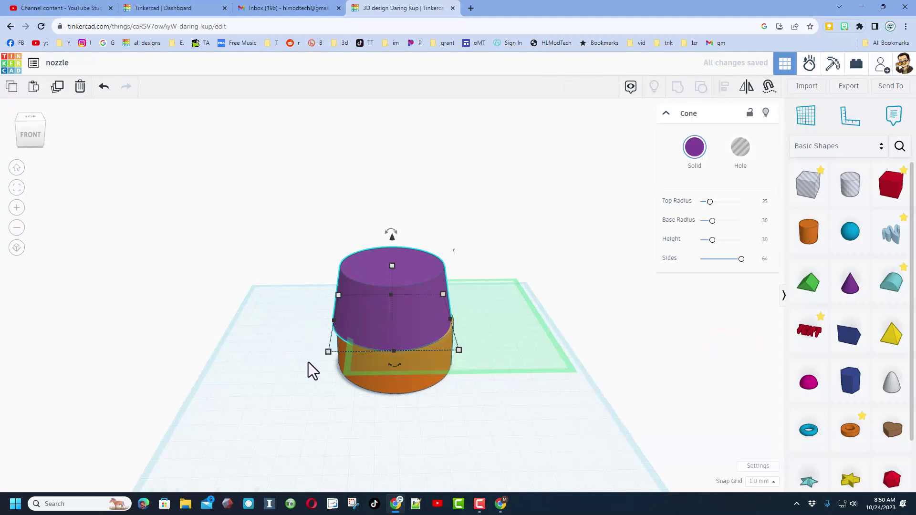
Select the cone and tube together and align their centres so the cone sits atop the tube.
{"action": "left_click", "coordinate": [311, 376]}
{"action": "left_click_drag", "start_coordinate": [277, 276], "coordinate": [402, 379]}
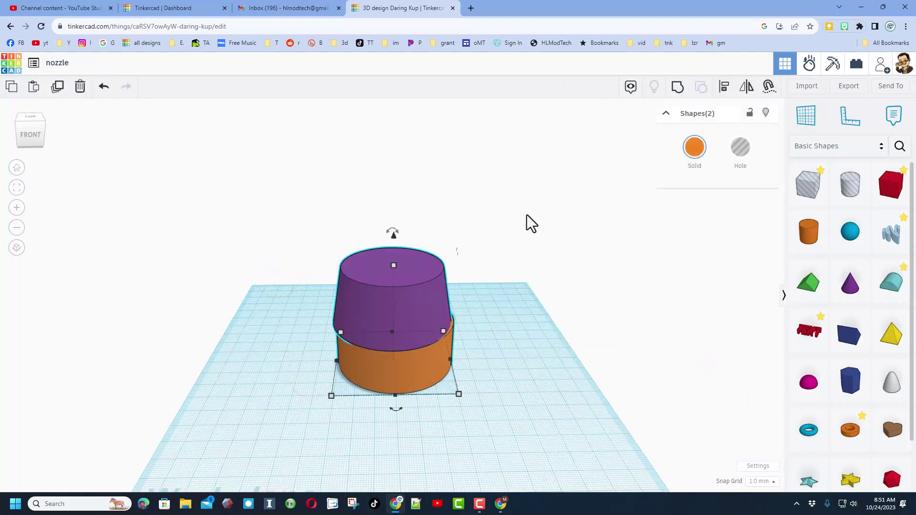
{"action": "left_click", "coordinate": [724, 87]}
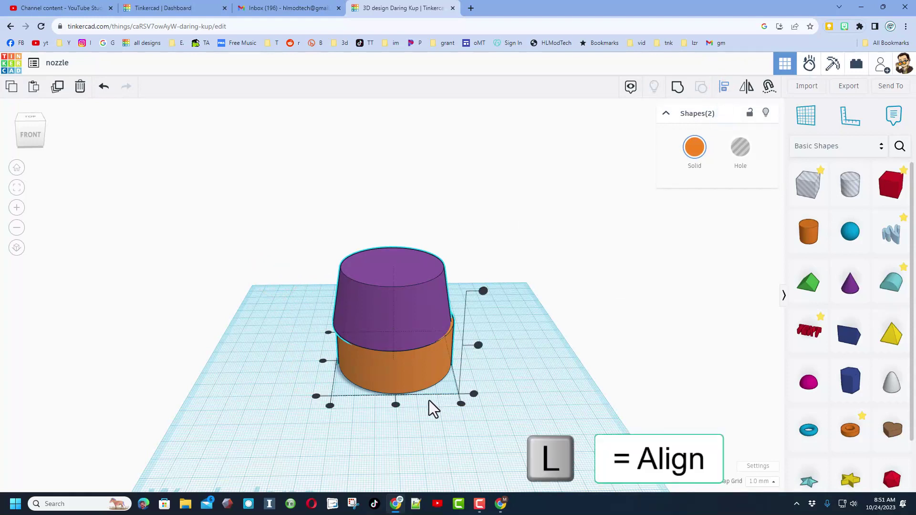
{"action": "left_click", "coordinate": [396, 405]}
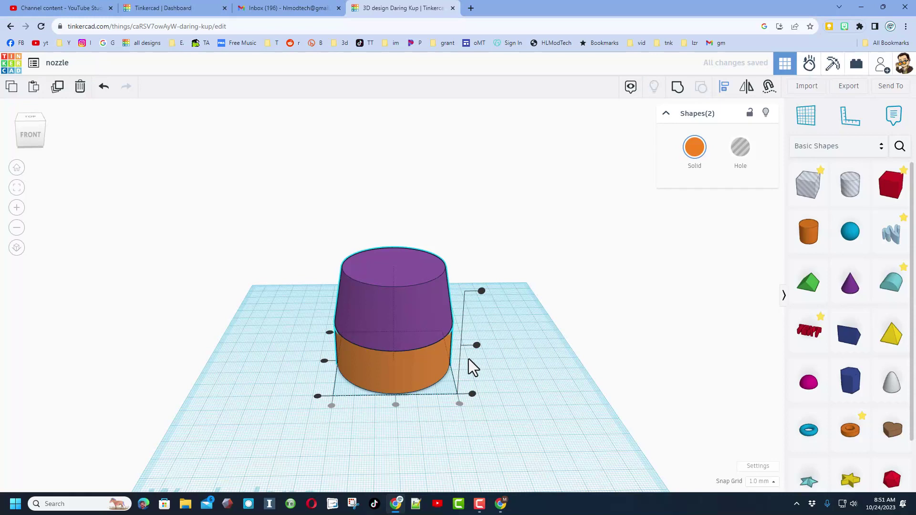
{"action": "left_click", "coordinate": [18, 125]}
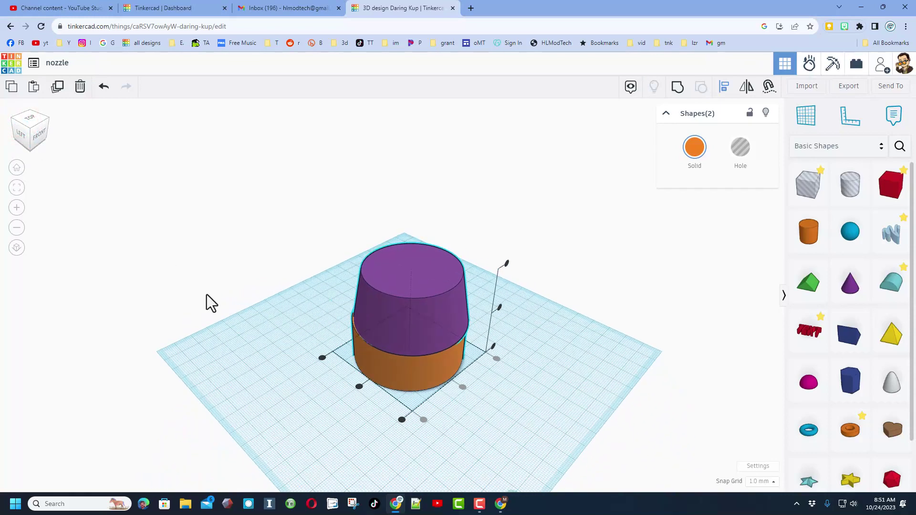
{"action": "left_click", "coordinate": [358, 387]}
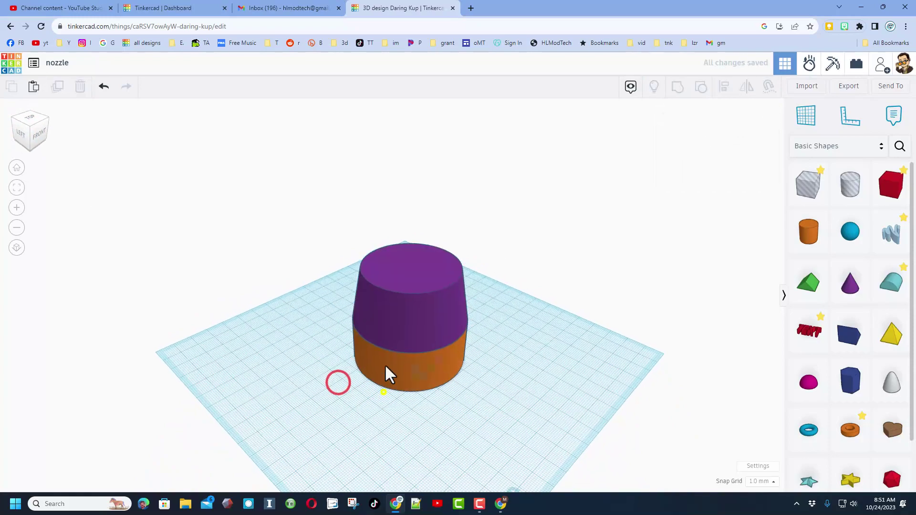
{"action": "right_click_drag", "start_coordinate": [384, 372], "coordinate": [391, 279]}
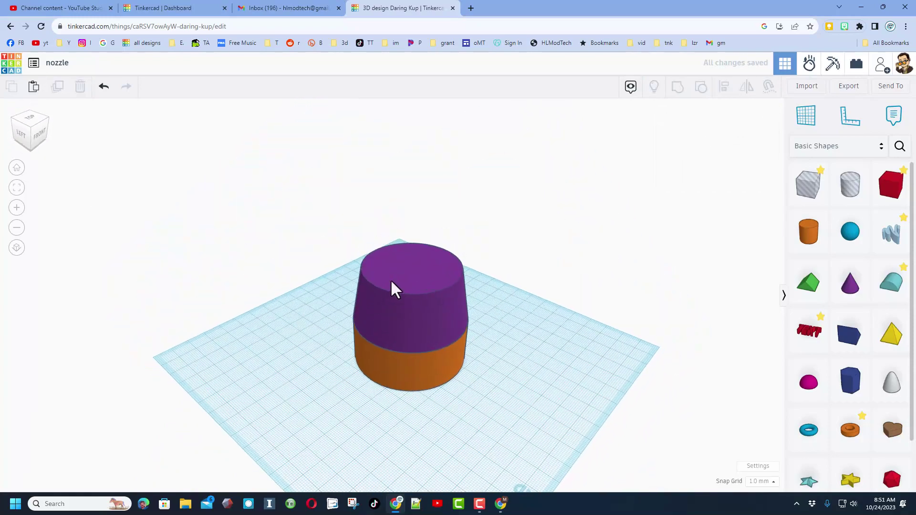
Duplicate the purple cone as a hole and set the hole's height to 31.
{"action": "left_click", "coordinate": [419, 313]}
{"action": "key", "text": "ctrl+d"}
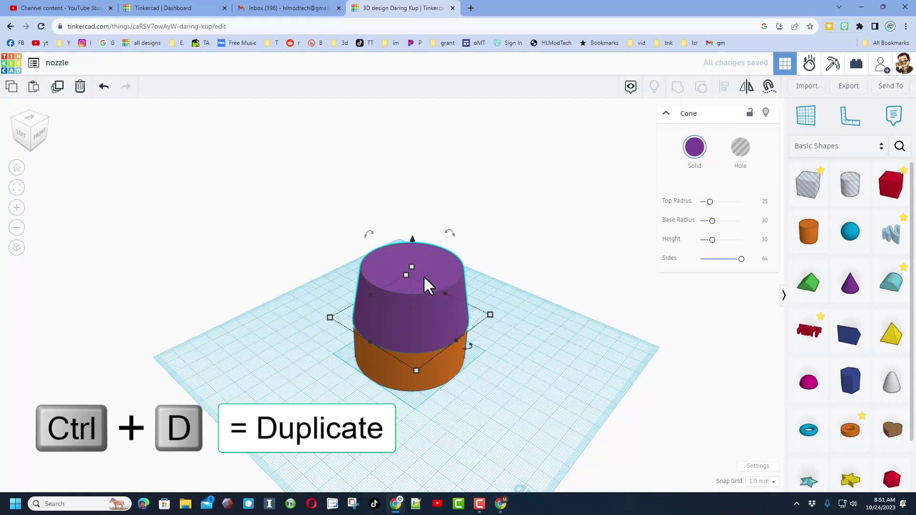
{"action": "left_click", "coordinate": [745, 158]}
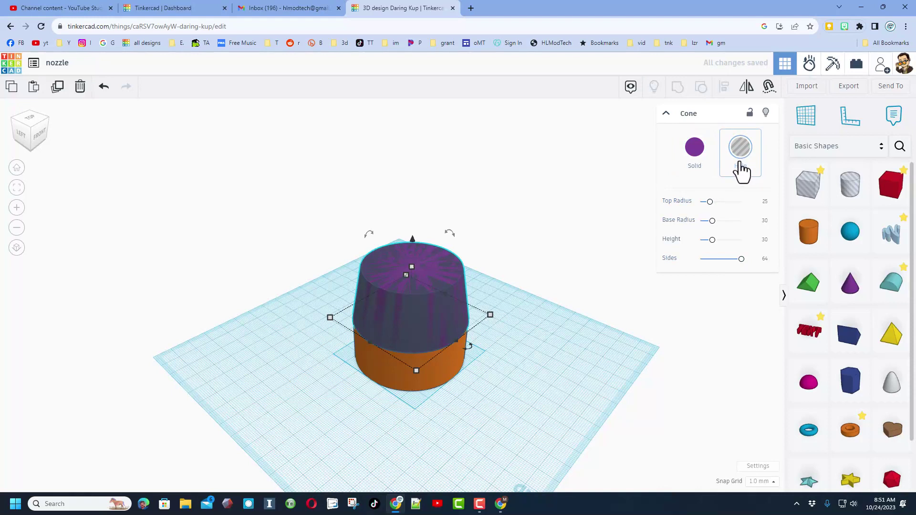
{"action": "left_click", "coordinate": [765, 242]}
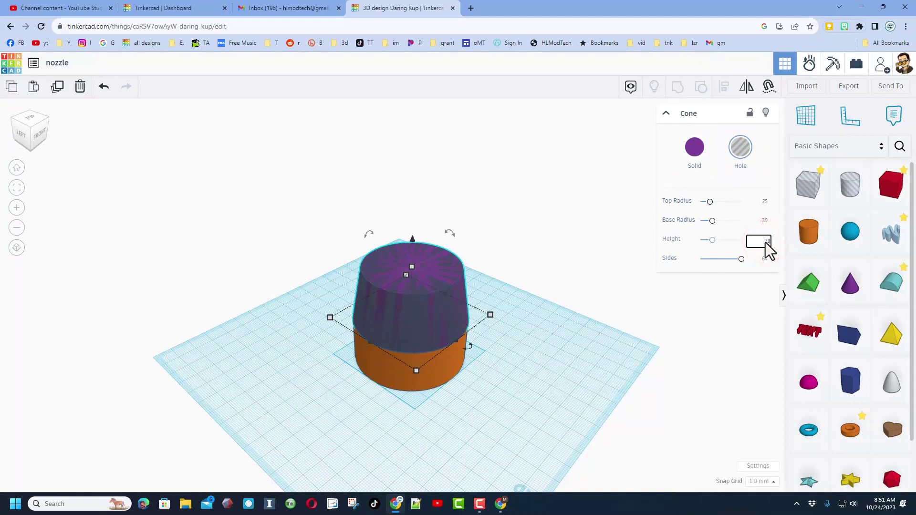
{"action": "type", "text": "31"}
{"action": "key", "text": "Return"}
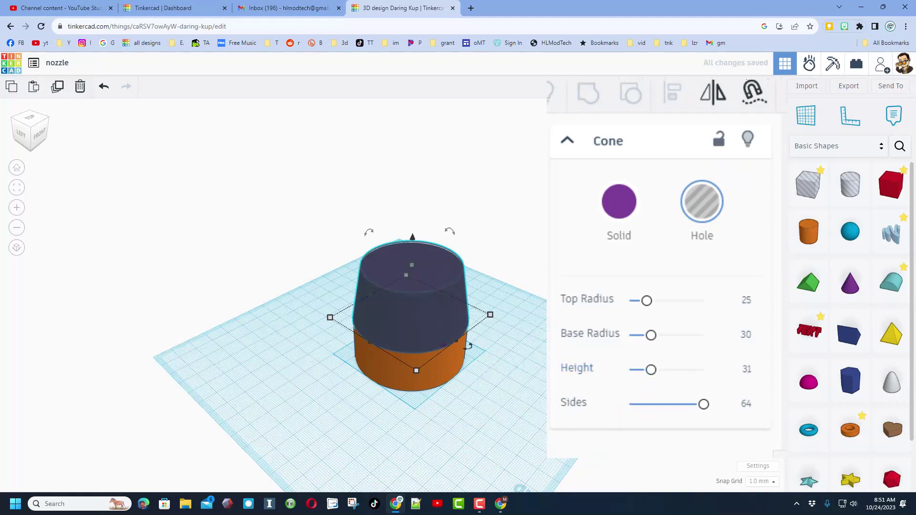
Give the hole base radius 27 and top radius 22, then select both shapes.
{"action": "left_click", "coordinate": [764, 222]}
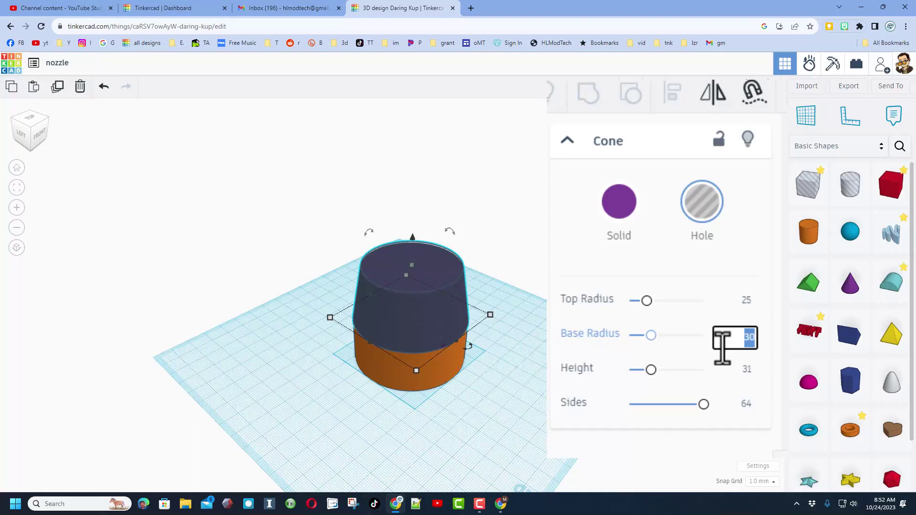
{"action": "left_click", "coordinate": [739, 340]}
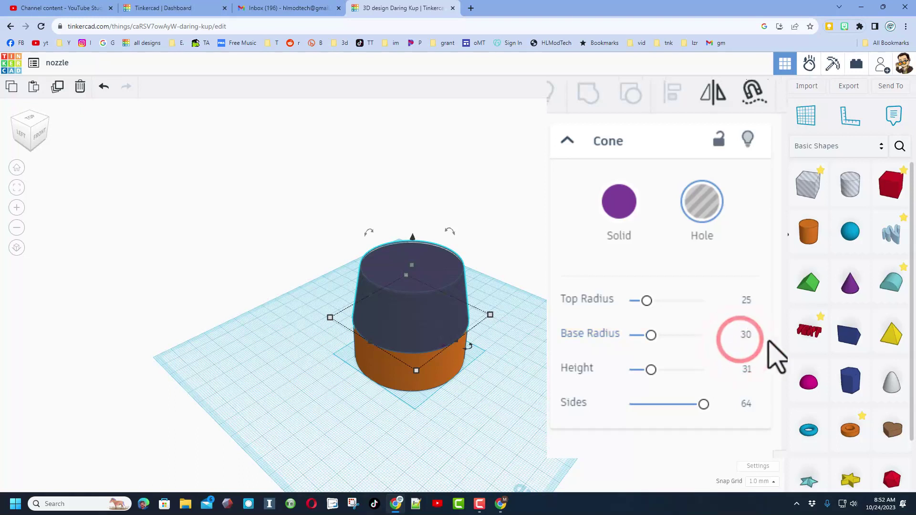
{"action": "left_click", "coordinate": [744, 334]}
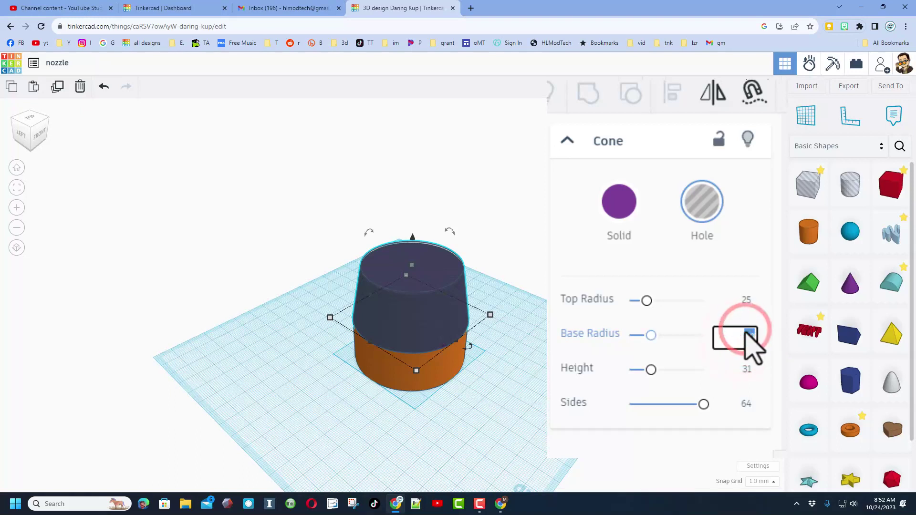
{"action": "key", "text": "BackSpace"}
{"action": "type", "text": "27"}
{"action": "key", "text": "Return"}
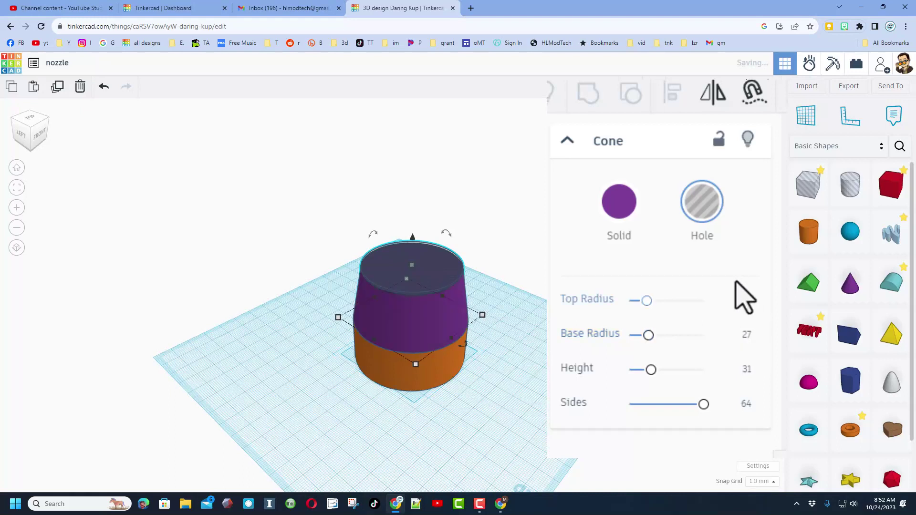
{"action": "left_click", "coordinate": [746, 303]}
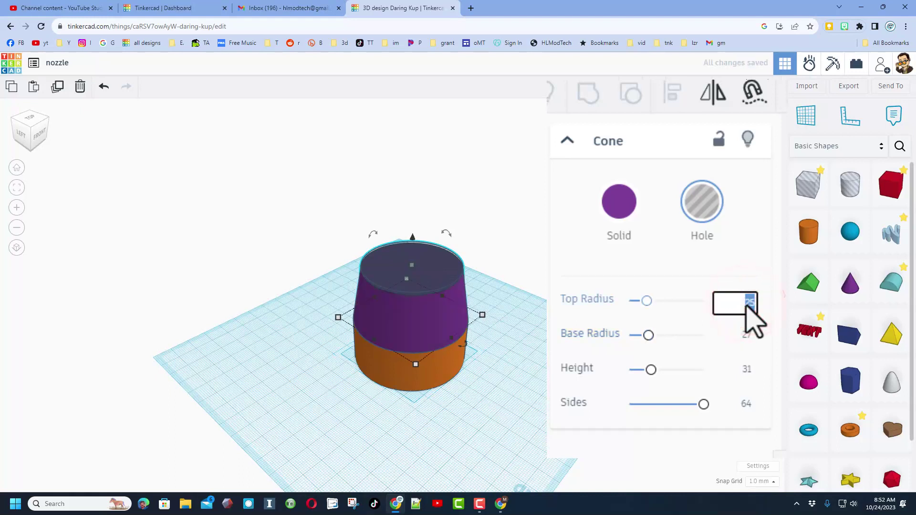
{"action": "type", "text": "22"}
{"action": "key", "text": "Return"}
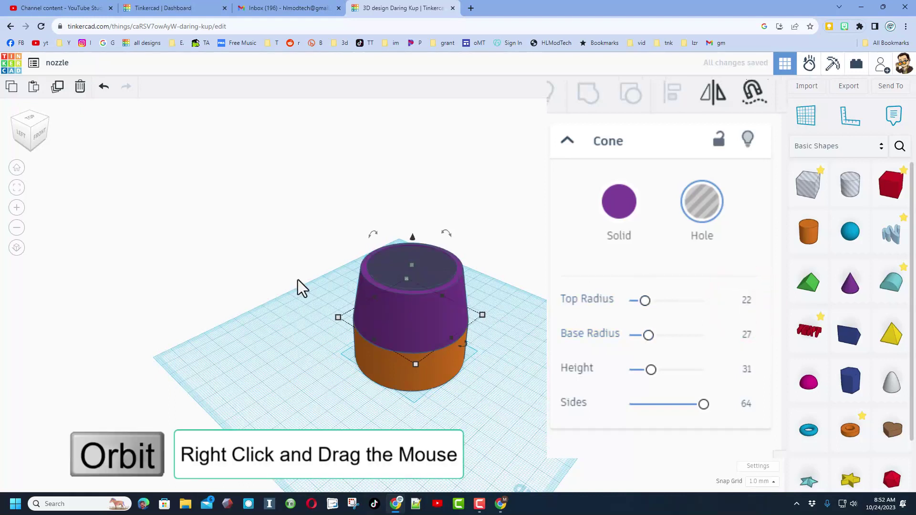
{"action": "right_click_drag", "start_coordinate": [528, 302], "coordinate": [504, 311]}
{"action": "left_click_drag", "start_coordinate": [491, 251], "coordinate": [412, 281]}
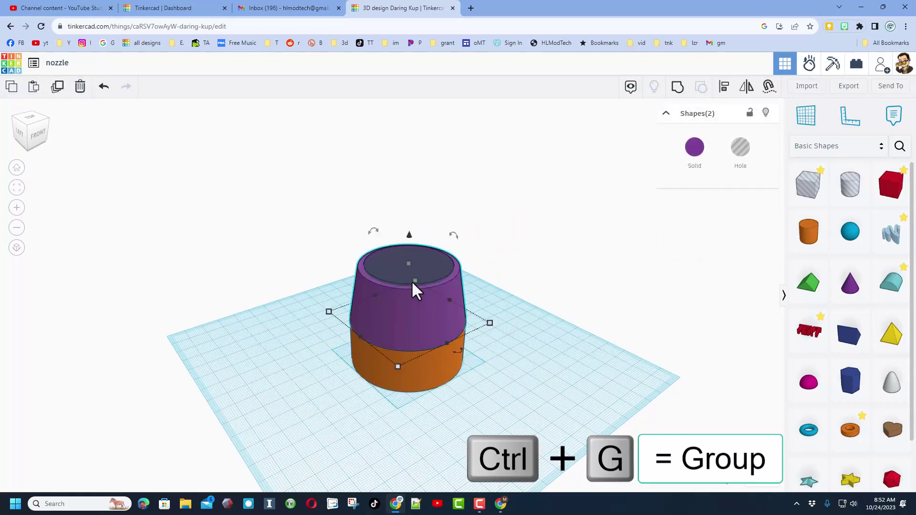
Group the cone and its hole into a hollow shell and set the orange tube's wall thickness to 3.
{"action": "key", "text": "ctrl+g"}
{"action": "mouse_move", "coordinate": [409, 268]}
{"action": "right_mouse_down"}
{"action": "mouse_move", "coordinate": [405, 329]}
{"action": "mouse_move", "coordinate": [411, 271]}
{"action": "right_mouse_up"}
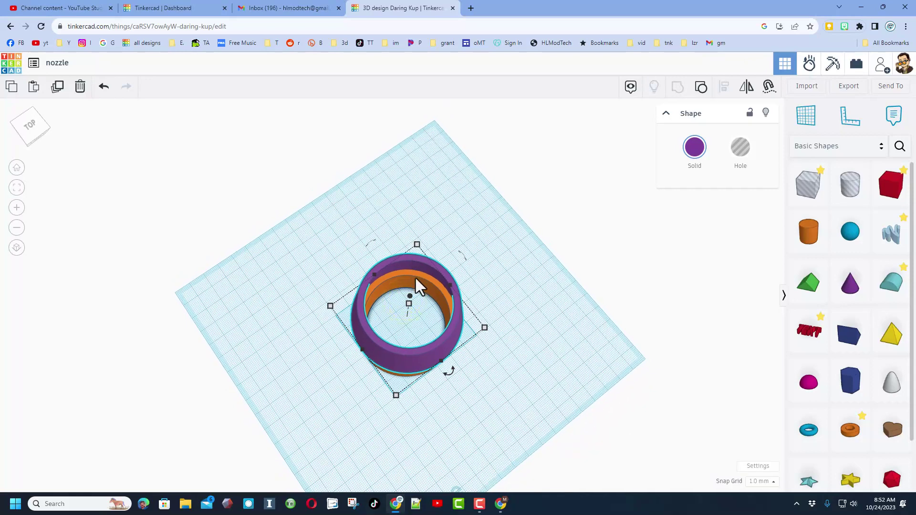
{"action": "left_click", "coordinate": [416, 279]}
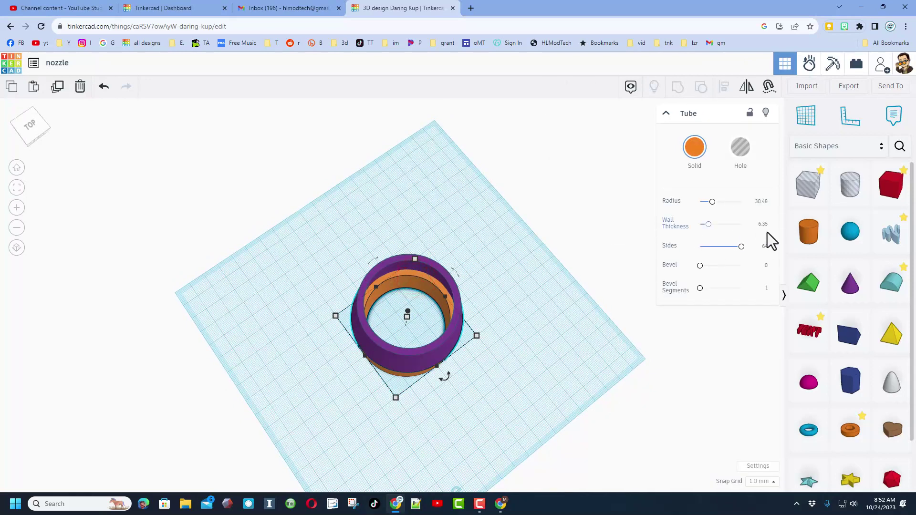
{"action": "left_click", "coordinate": [739, 341]}
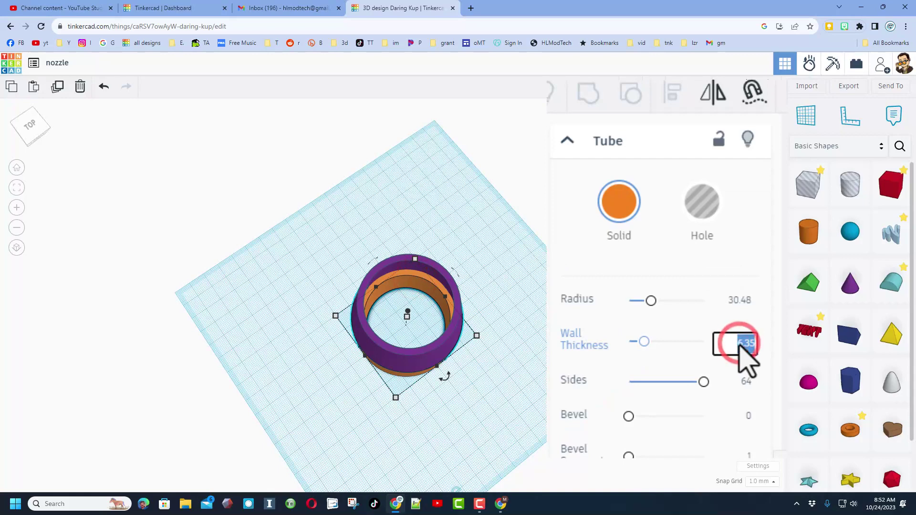
{"action": "type", "text": "3"}
{"action": "key", "text": "Return"}
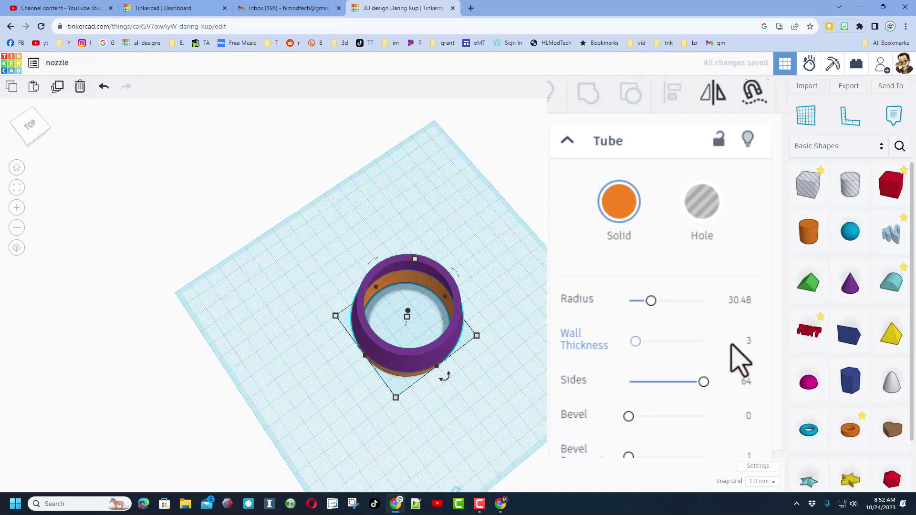
{"action": "right_click_drag", "start_coordinate": [475, 387], "coordinate": [465, 317]}
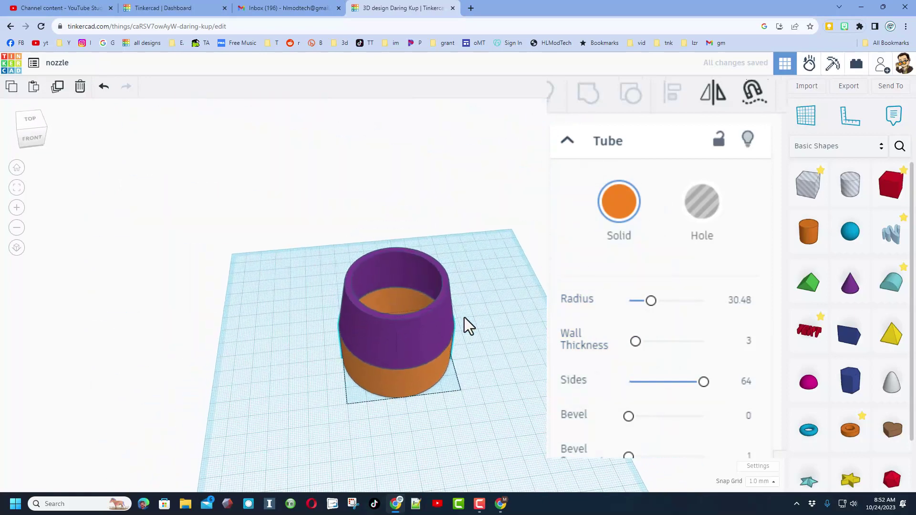
Set a workplane on the hollow purple shape's top and drop a duplicate of the shape onto it.
{"action": "left_click", "coordinate": [422, 329]}
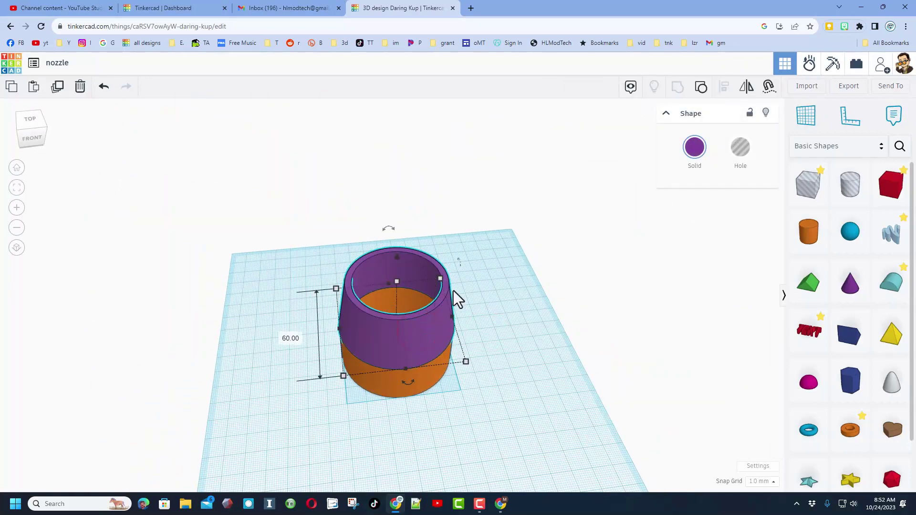
{"action": "key", "text": "w"}
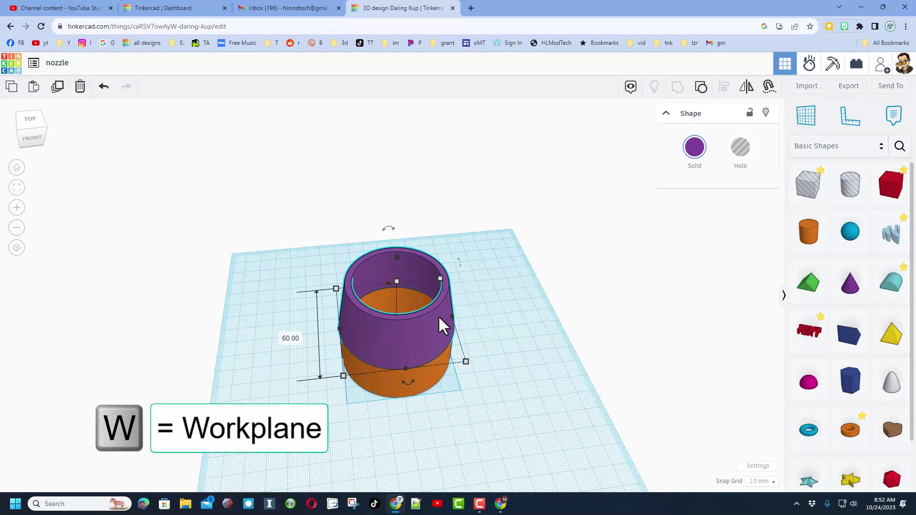
{"action": "left_click", "coordinate": [791, 117]}
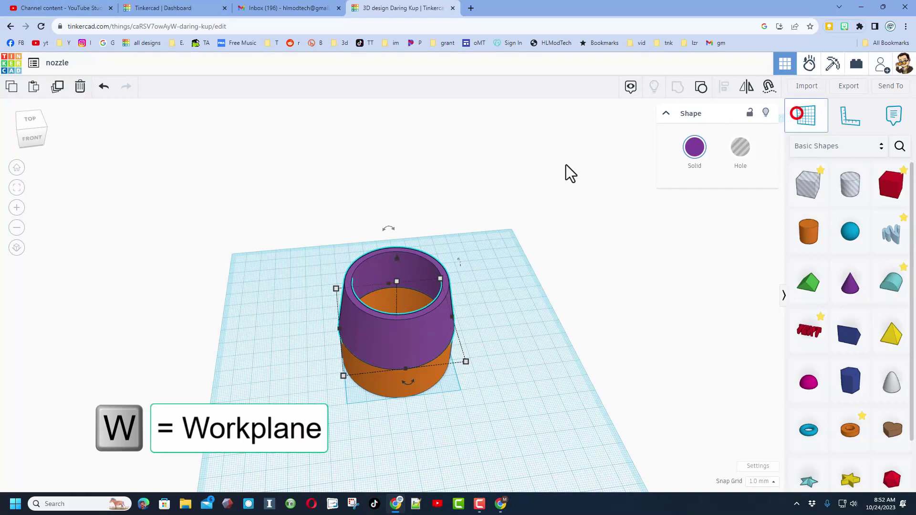
{"action": "left_click", "coordinate": [427, 259]}
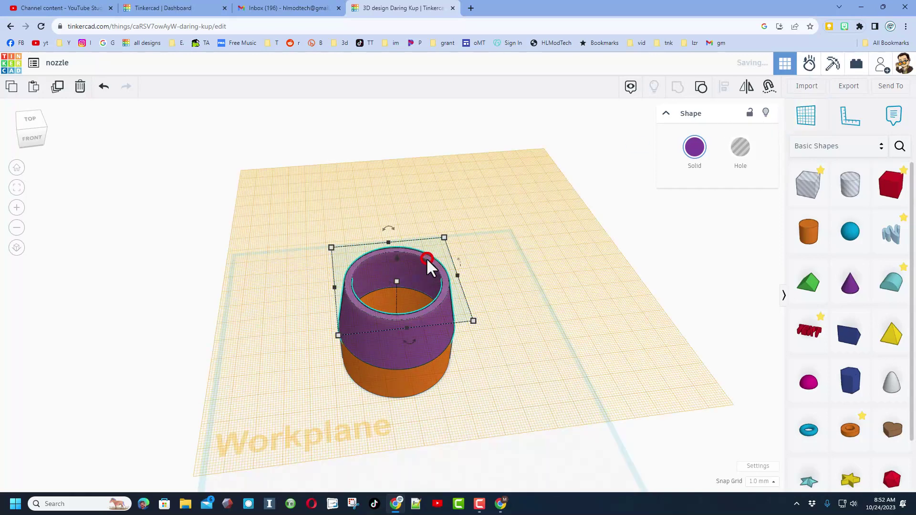
{"action": "key", "text": "ctrl+d"}
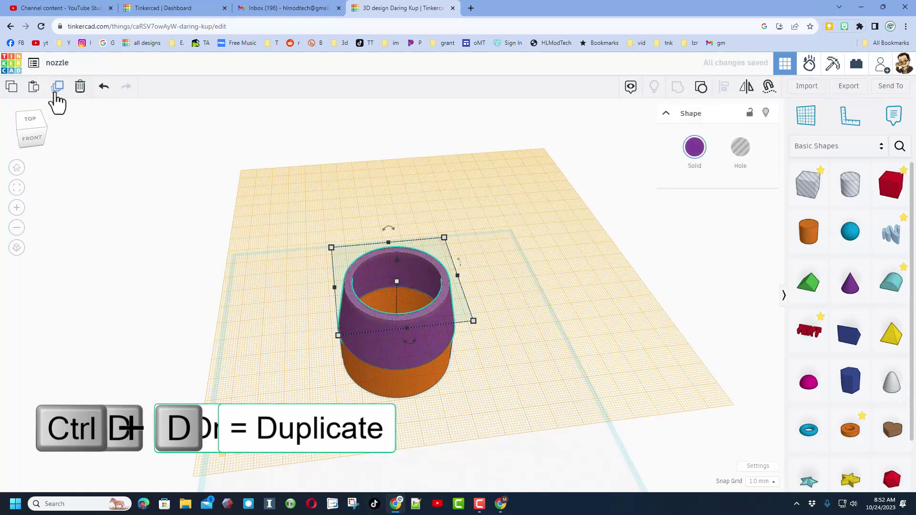
{"action": "key", "text": "d"}
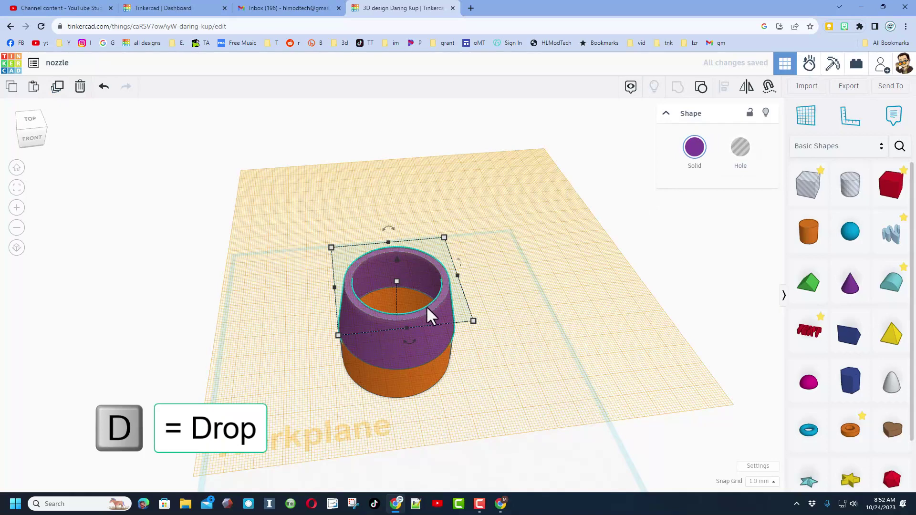
{"action": "key", "text": "d"}
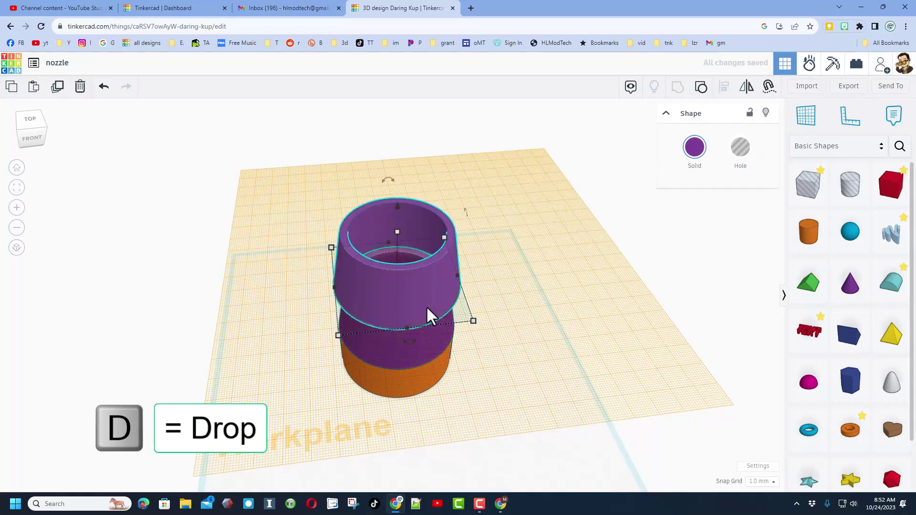
{"action": "left_click", "coordinate": [574, 299]}
{"action": "left_click", "coordinate": [400, 300]}
Give the upper solid cone base radius 25, top radius 15 and height 45.
{"action": "right_click_drag", "start_coordinate": [469, 279], "coordinate": [465, 256]}
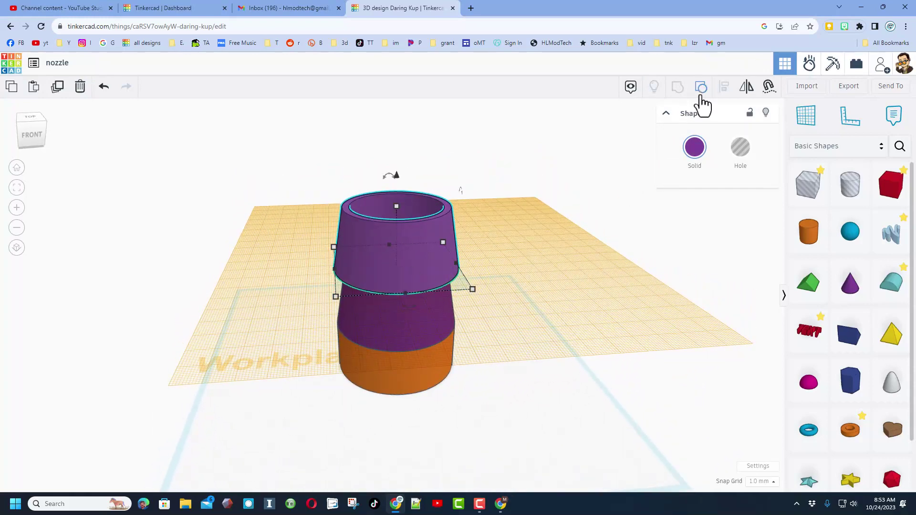
{"action": "left_click", "coordinate": [414, 265]}
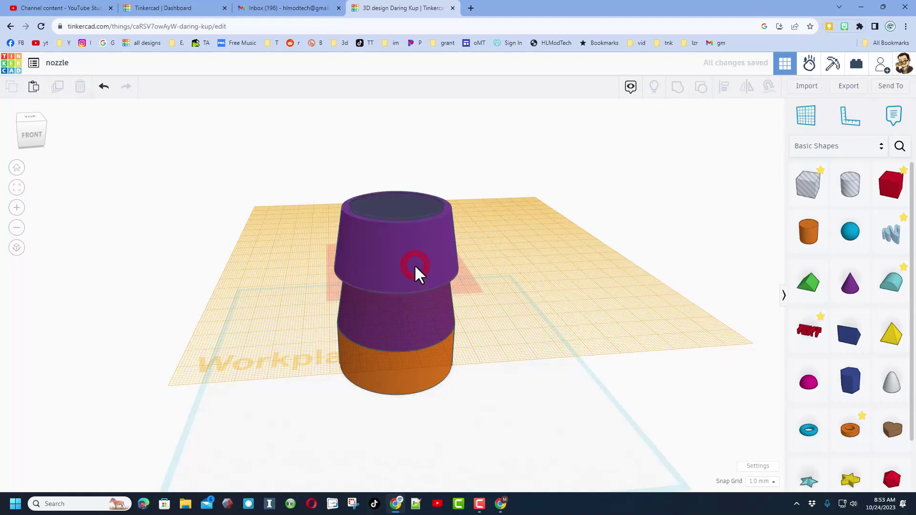
{"action": "left_click", "coordinate": [437, 245]}
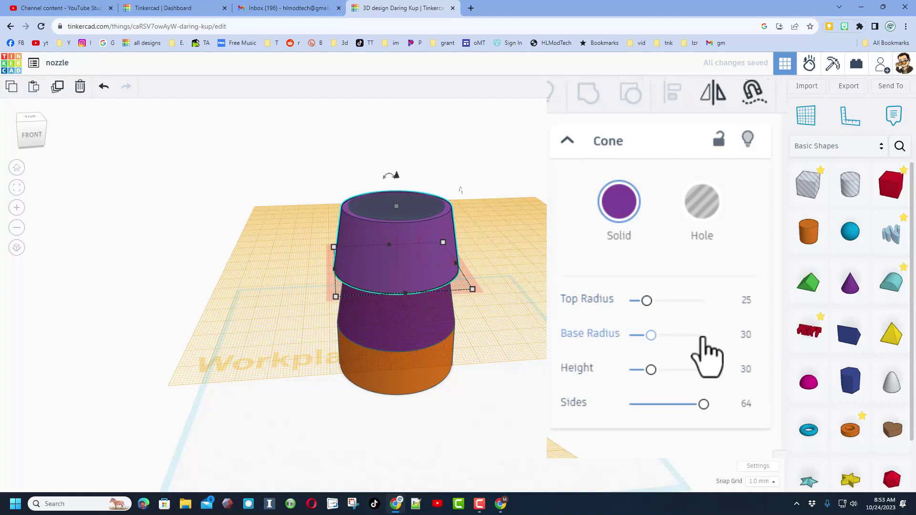
{"action": "left_click", "coordinate": [746, 334]}
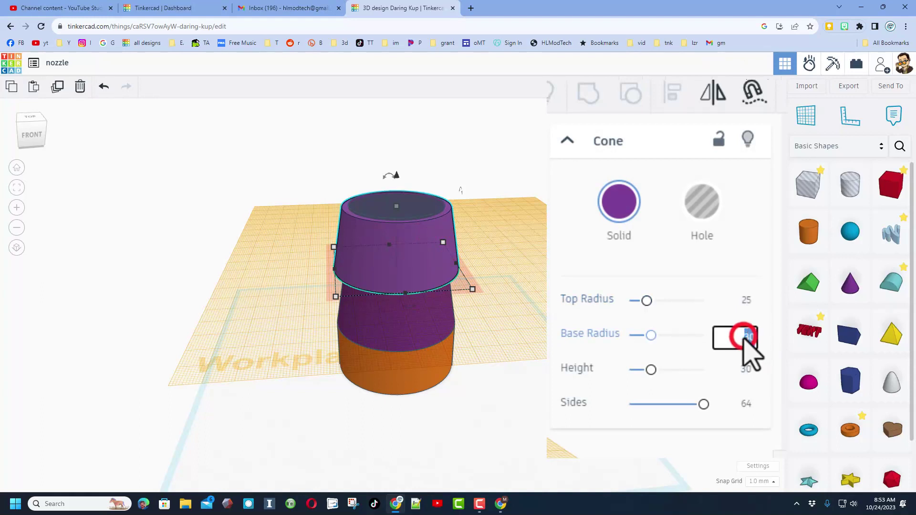
{"action": "type", "text": "25"}
{"action": "key", "text": "Return"}
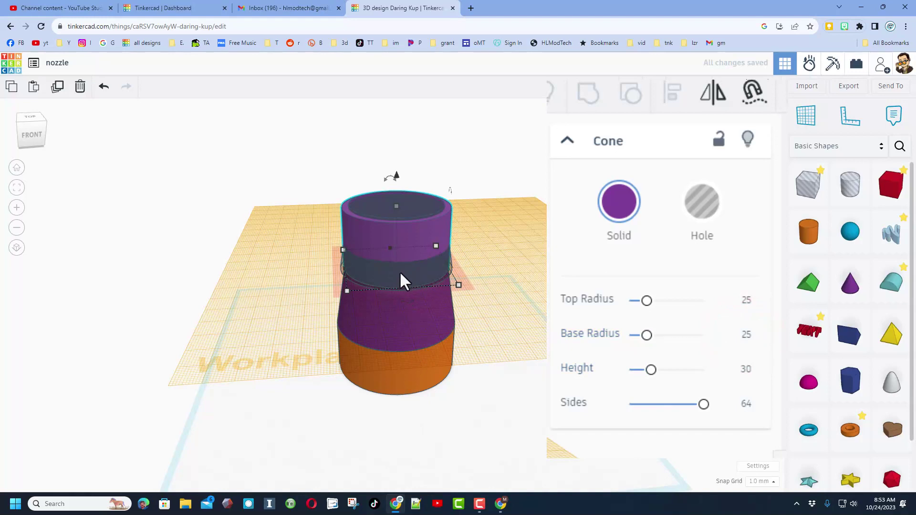
{"action": "left_click", "coordinate": [746, 302]}
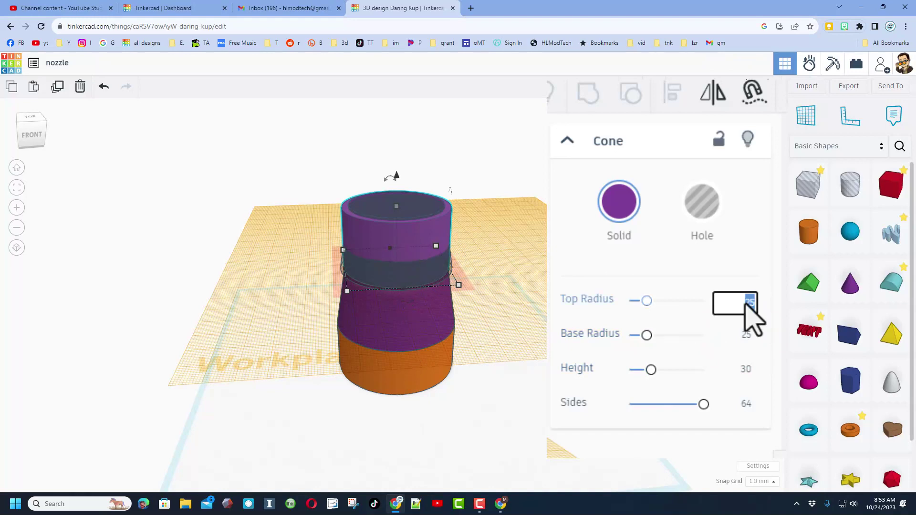
{"action": "type", "text": "15"}
{"action": "key", "text": "Return"}
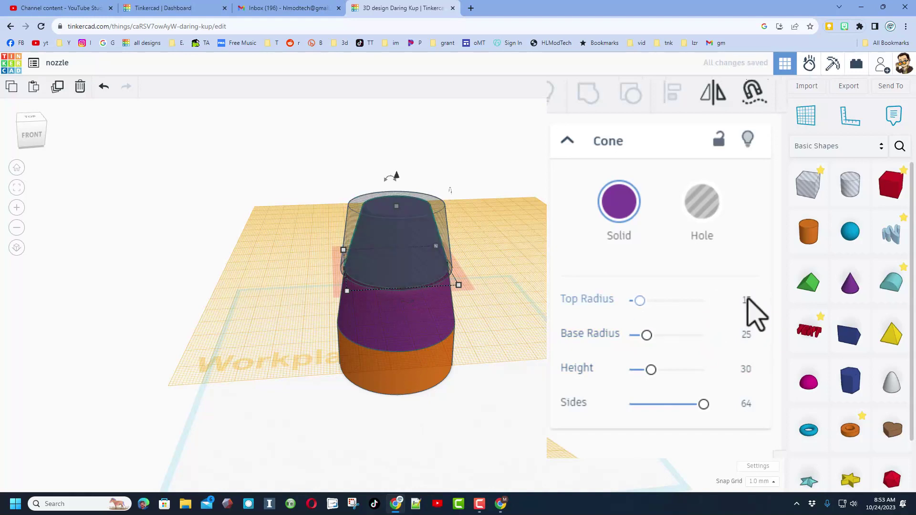
{"action": "left_click", "coordinate": [747, 370]}
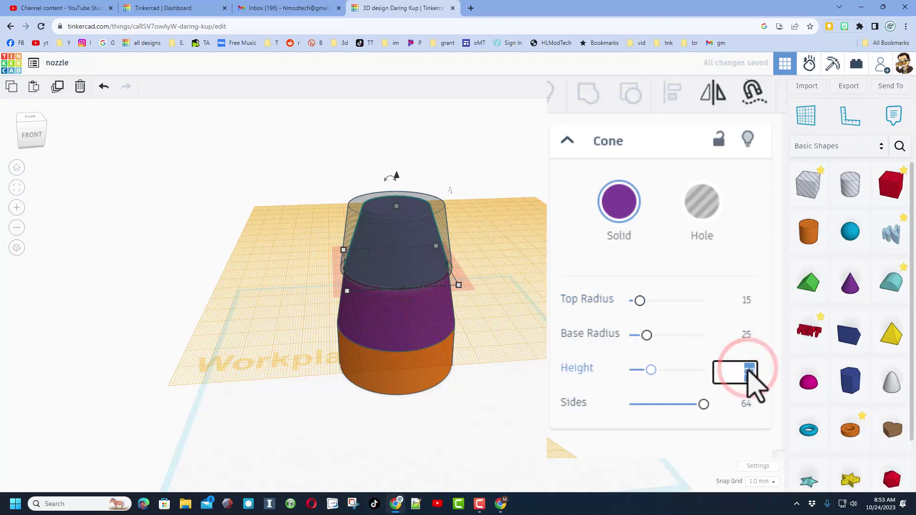
{"action": "type", "text": "45"}
{"action": "key", "text": "Return"}
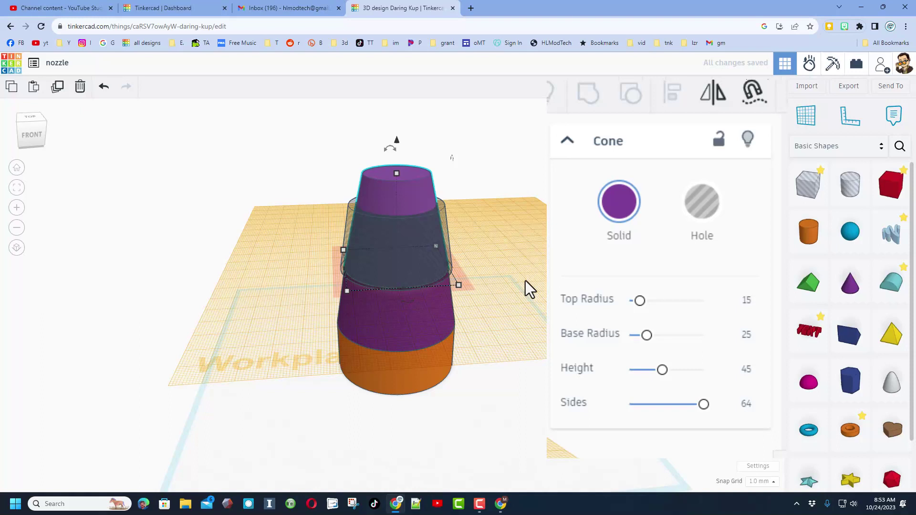
Set the inner hole cone to base radius 22, top radius 12 and height 40.
{"action": "left_click", "coordinate": [445, 227]}
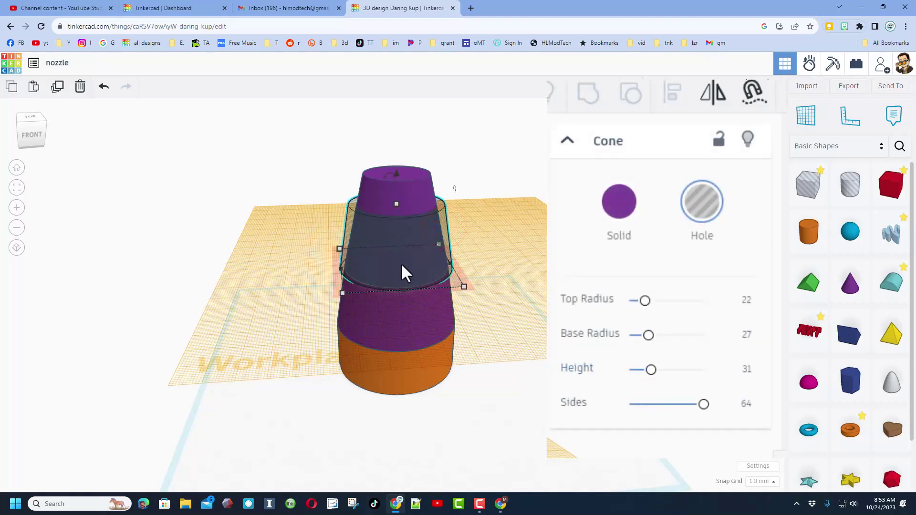
{"action": "left_click", "coordinate": [746, 338]}
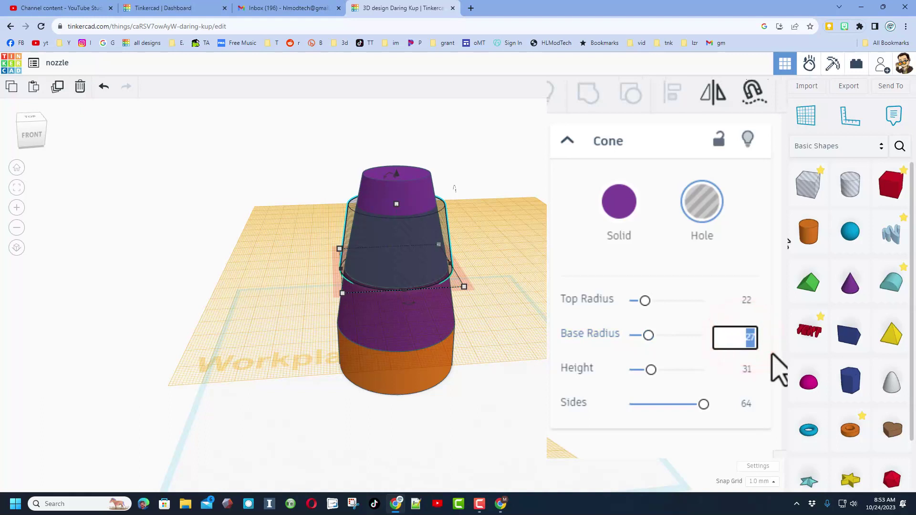
{"action": "key", "text": "Return"}
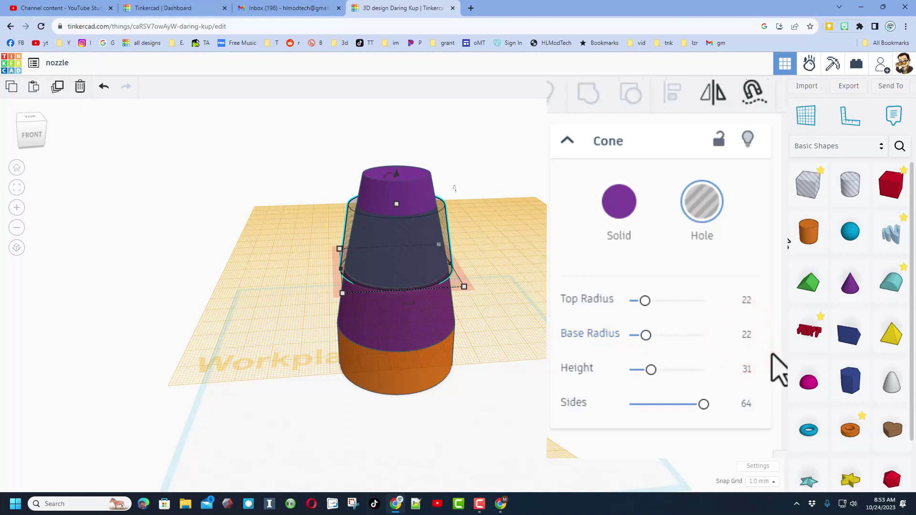
{"action": "left_click", "coordinate": [406, 187]}
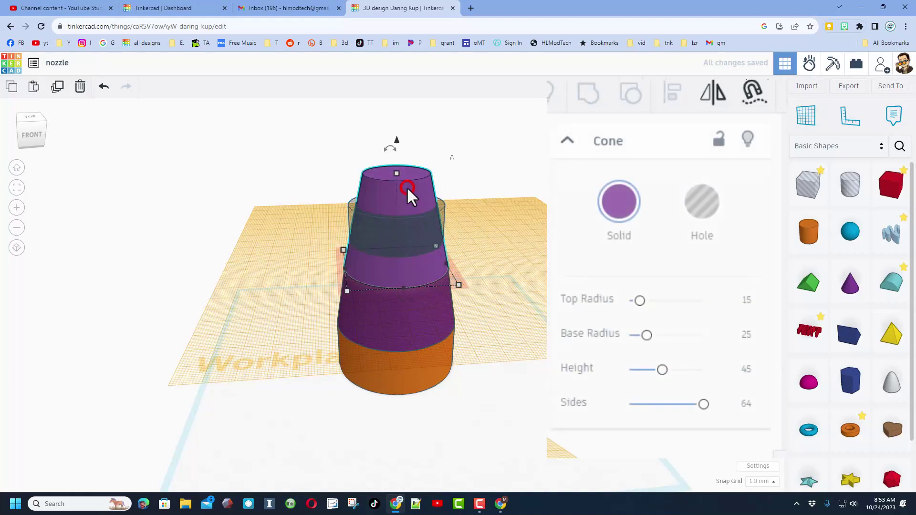
{"action": "left_click", "coordinate": [431, 227]}
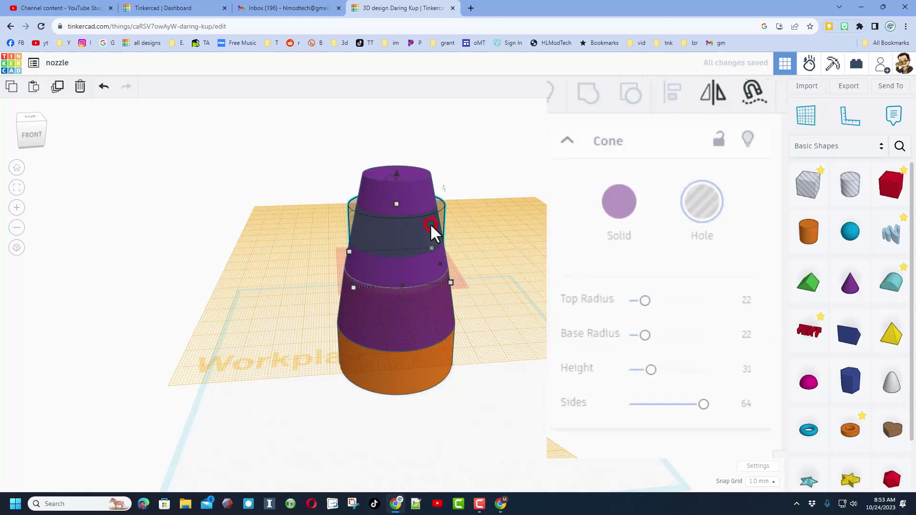
{"action": "left_click", "coordinate": [748, 300]}
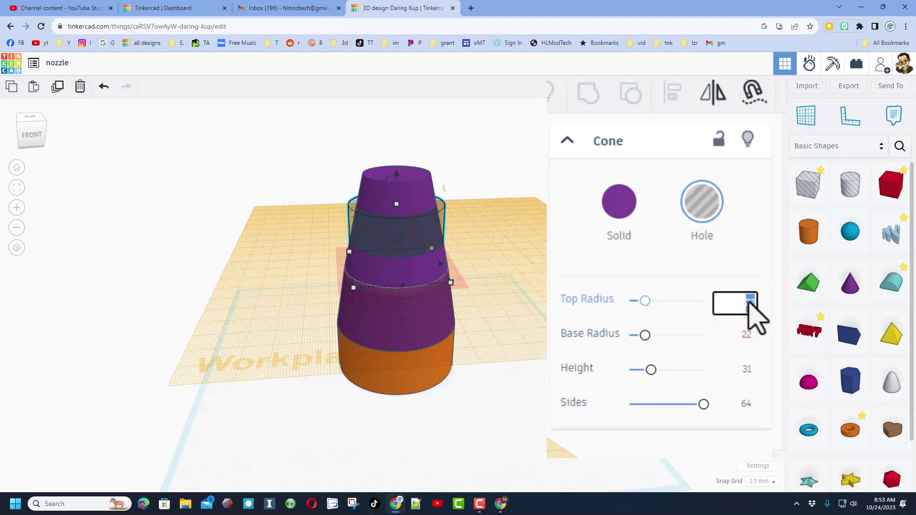
{"action": "key", "text": "Return"}
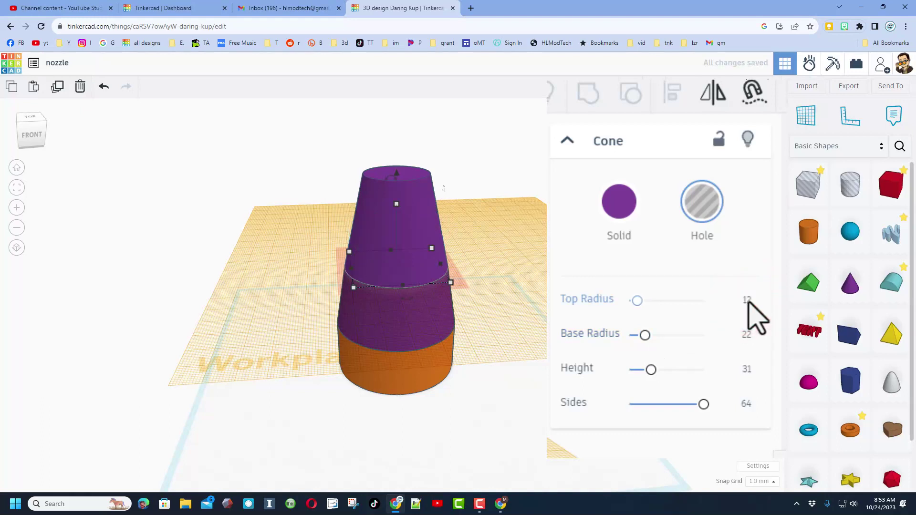
{"action": "left_click", "coordinate": [748, 368]}
{"action": "type", "text": "40"}
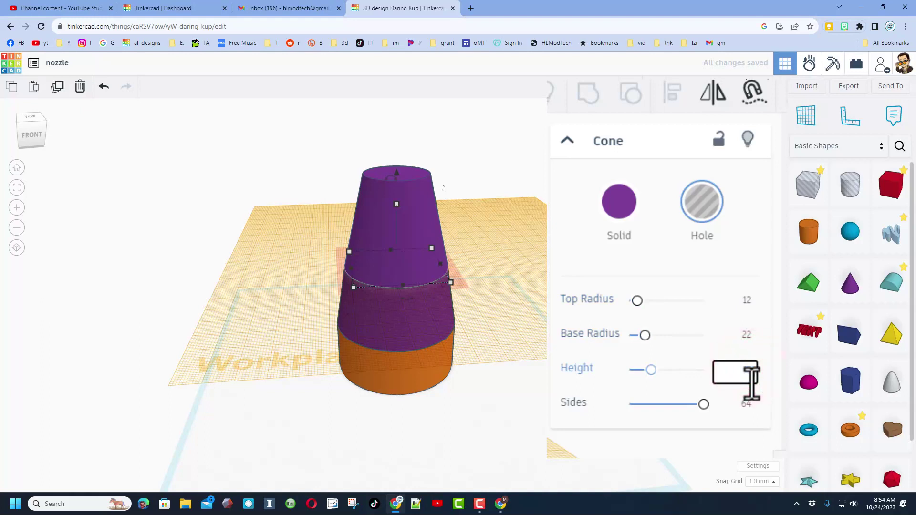
{"action": "key", "text": "Return"}
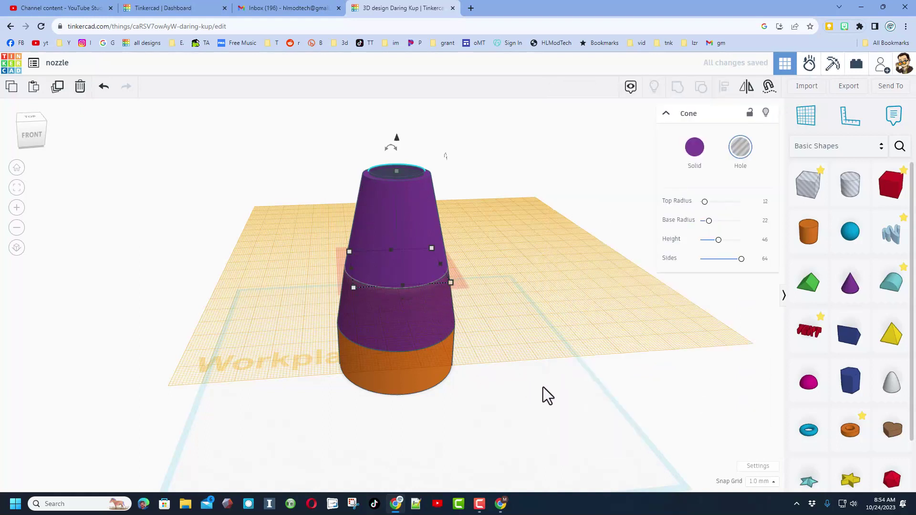
Reset the workplane back onto the ground grid.
{"action": "left_click", "coordinate": [560, 387]}
{"action": "right_click_drag", "start_coordinate": [512, 235], "coordinate": [473, 306]}
{"action": "key", "text": "w"}
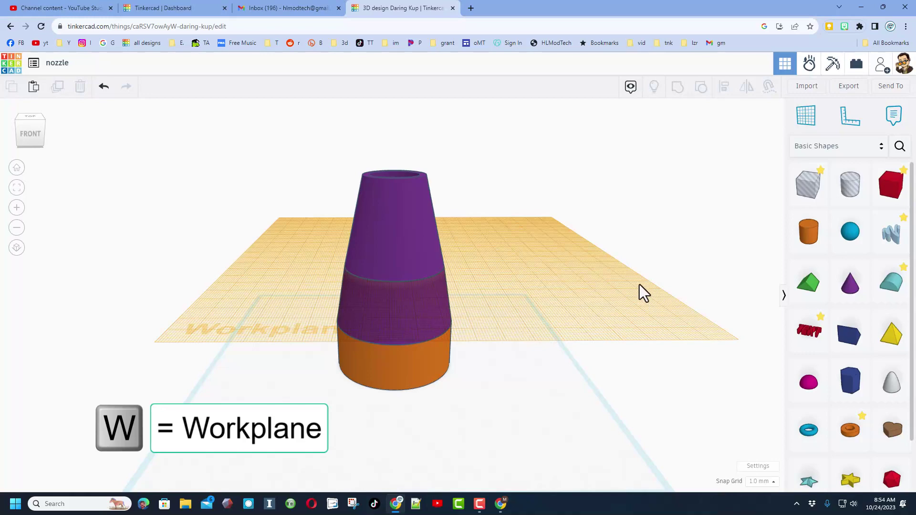
{"action": "left_click", "coordinate": [497, 390]}
{"action": "mouse_move", "coordinate": [480, 365]}
{"action": "right_mouse_down"}
{"action": "mouse_move", "coordinate": [583, 396]}
{"action": "mouse_move", "coordinate": [612, 425]}
{"action": "mouse_move", "coordinate": [552, 453]}
{"action": "mouse_move", "coordinate": [477, 380]}
{"action": "right_mouse_up"}
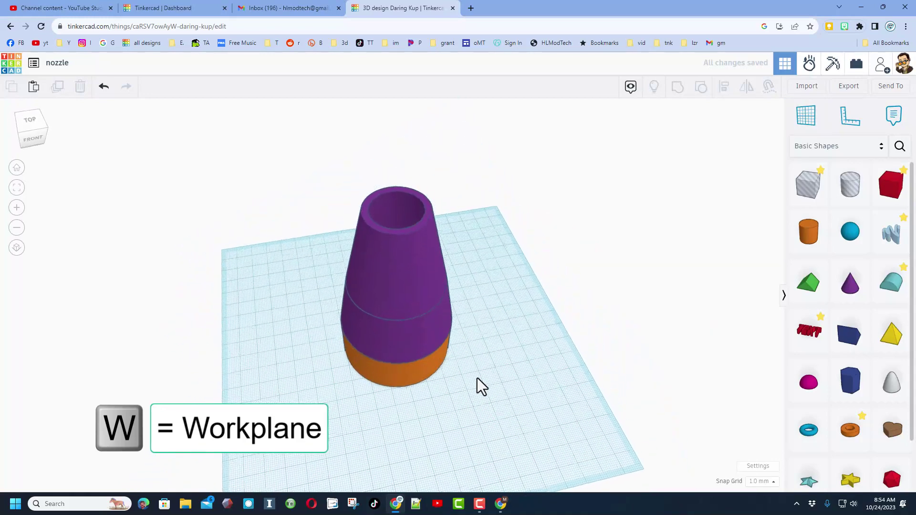
Colour the nozzle's top section green.
{"action": "left_click", "coordinate": [380, 263]}
{"action": "left_click", "coordinate": [696, 148]}
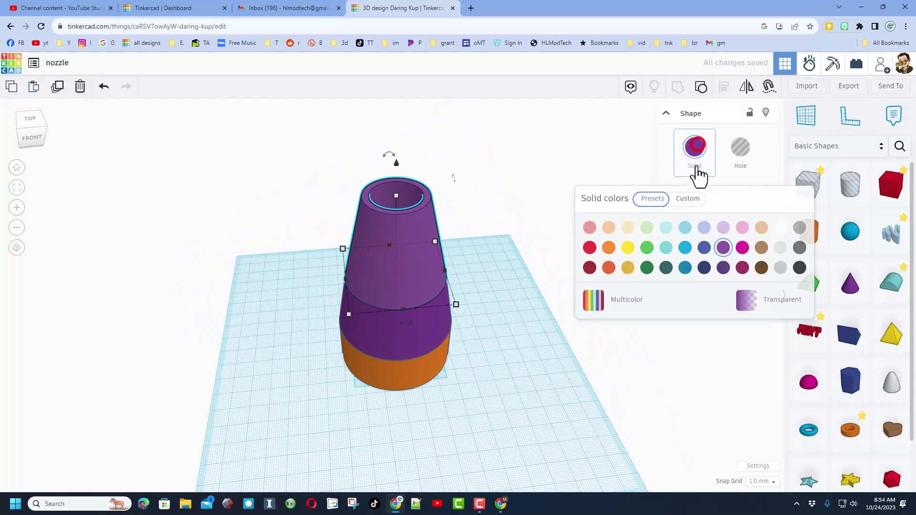
{"action": "left_click", "coordinate": [646, 249]}
{"action": "left_click", "coordinate": [499, 308]}
{"action": "mouse_move", "coordinate": [498, 308]}
{"action": "right_mouse_down"}
{"action": "mouse_move", "coordinate": [440, 286]}
{"action": "mouse_move", "coordinate": [481, 285]}
{"action": "mouse_move", "coordinate": [483, 310]}
{"action": "right_mouse_up"}
{"action": "left_click", "coordinate": [851, 116]}
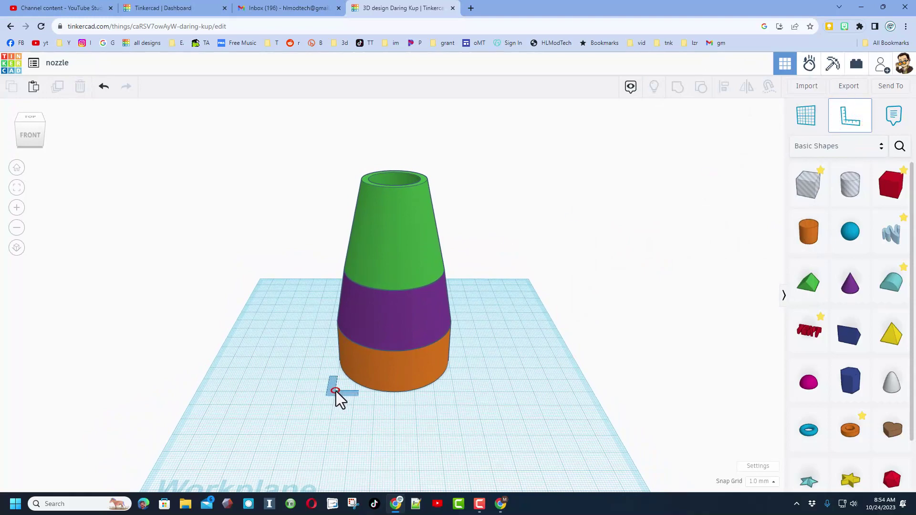
Place a ruler at the nozzle's front-left corner and check each section's dimensions.
{"action": "left_click", "coordinate": [336, 392]}
{"action": "scroll", "coordinate": [334, 403], "scroll_direction": "up", "scroll_amount": 3}
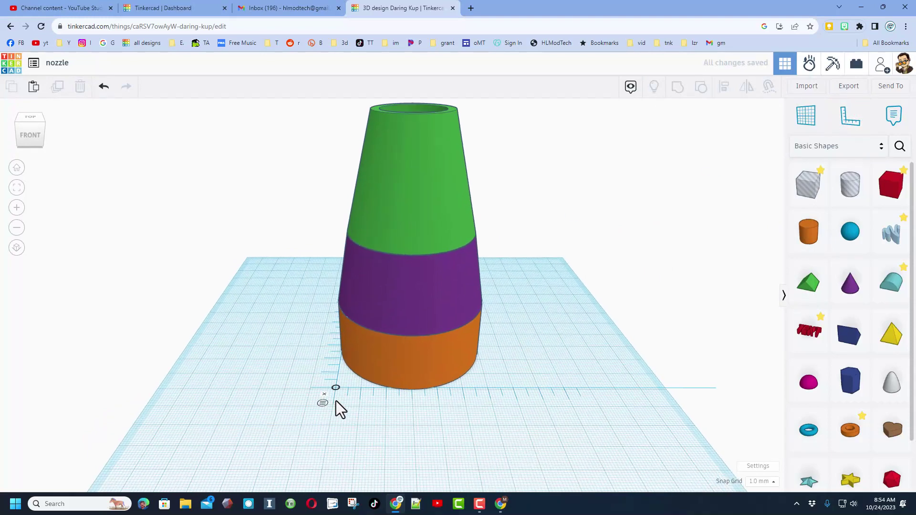
{"action": "left_click", "coordinate": [377, 372]}
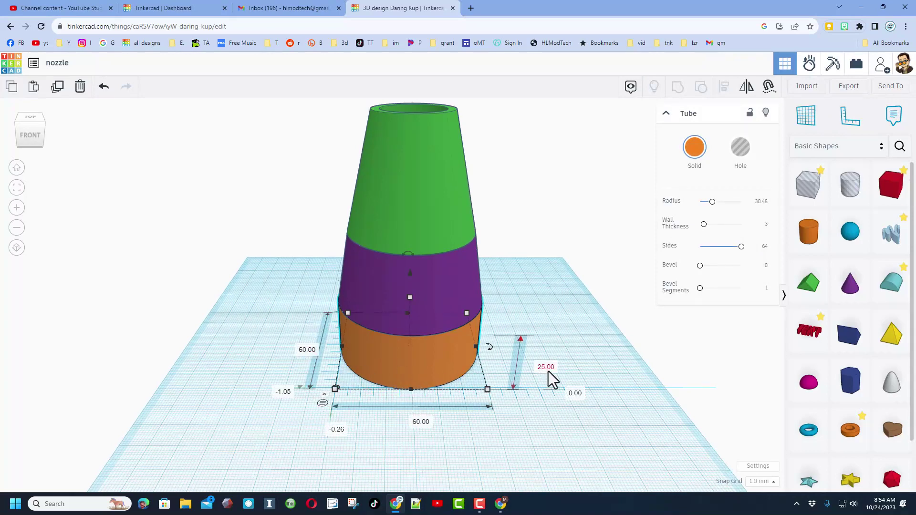
{"action": "left_click", "coordinate": [455, 294]}
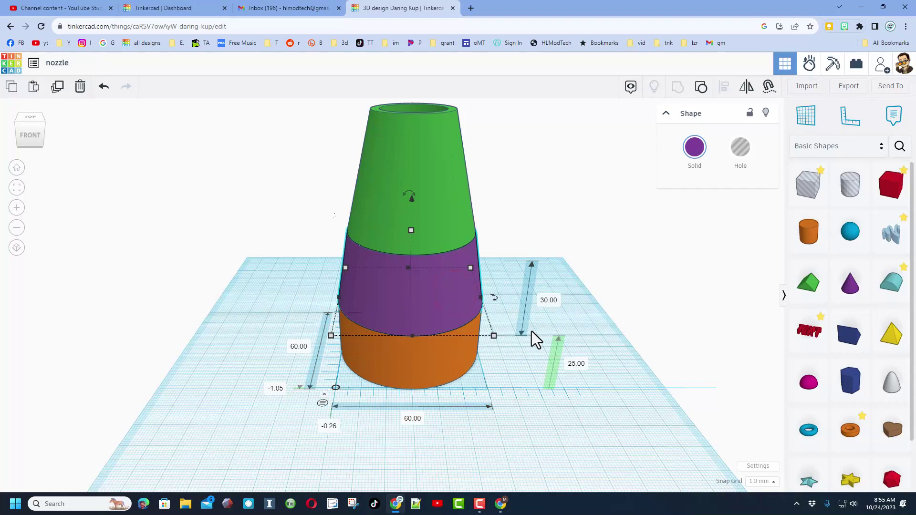
{"action": "left_click", "coordinate": [445, 222]}
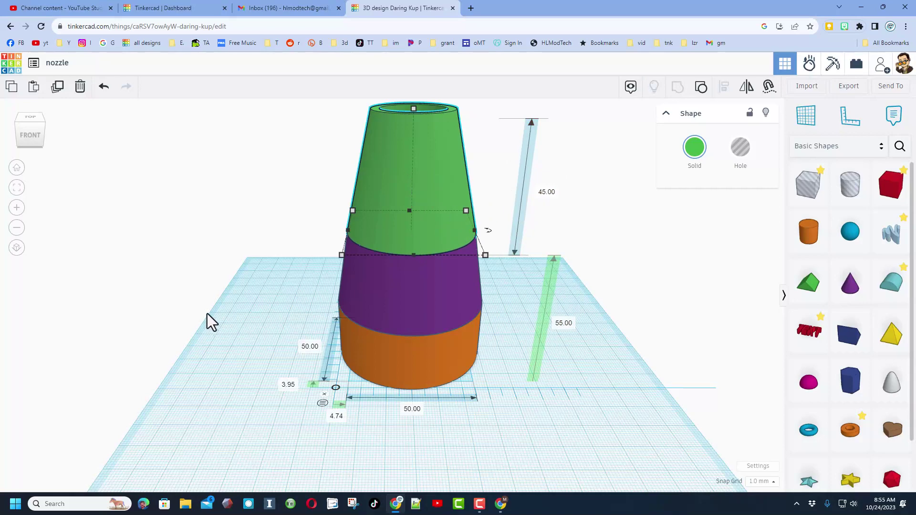
Select all three nozzle parts and move them to X -30, Y -30.
{"action": "right_click_drag", "start_coordinate": [207, 313], "coordinate": [347, 401]}
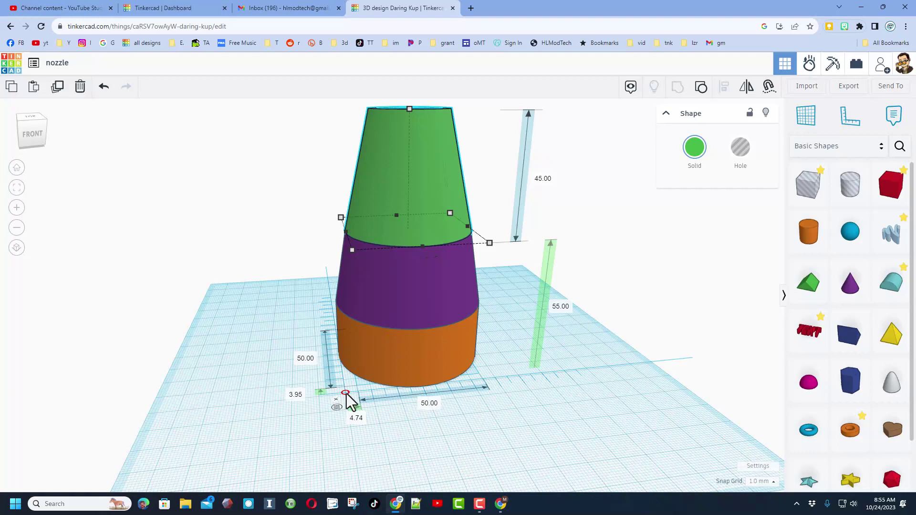
{"action": "left_click_drag", "start_coordinate": [306, 155], "coordinate": [423, 342]}
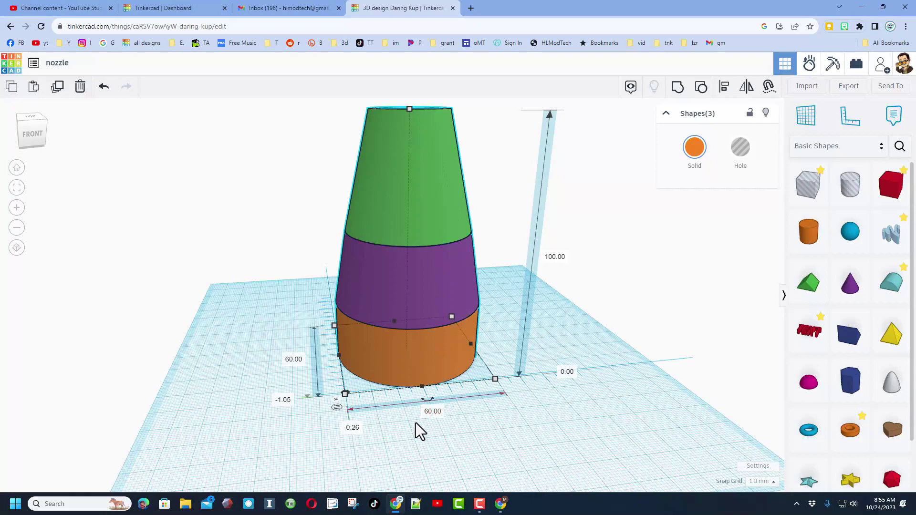
{"action": "left_click", "coordinate": [355, 427]}
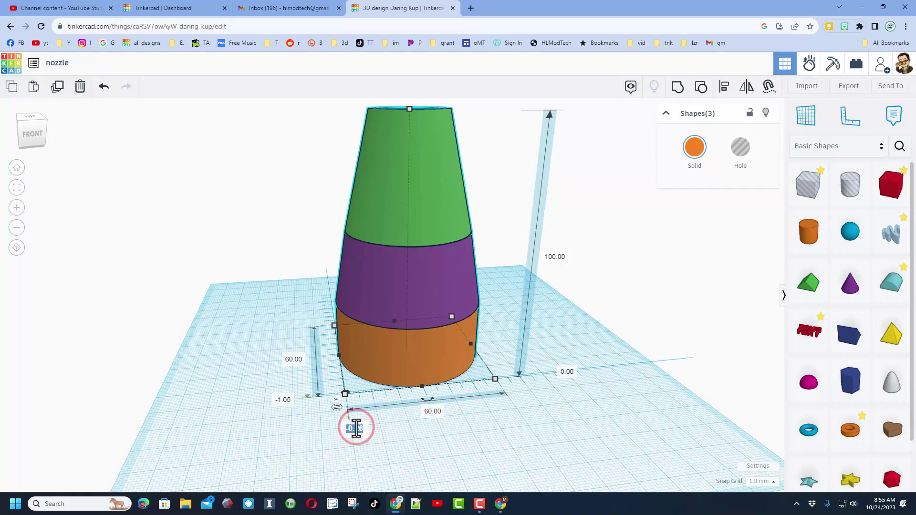
{"action": "type", "text": "-30"}
{"action": "key", "text": "Return"}
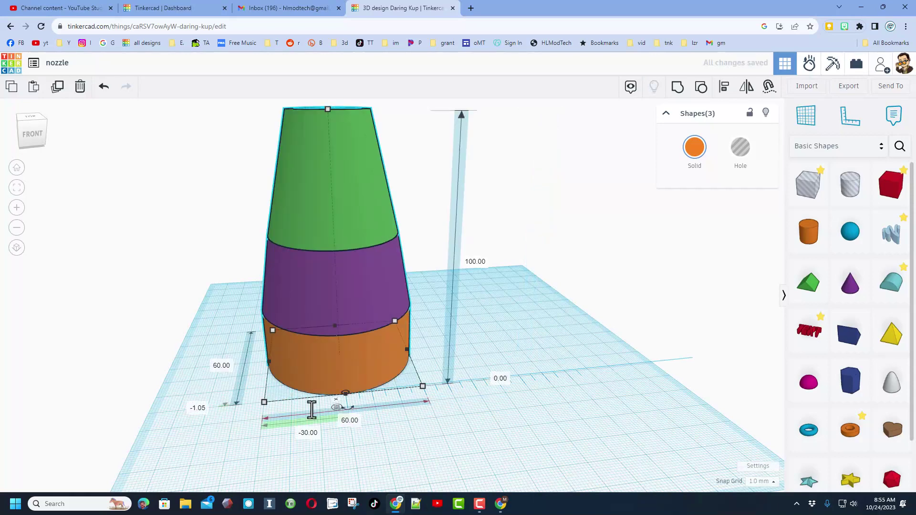
{"action": "left_click", "coordinate": [199, 409]}
{"action": "type", "text": "-30"}
{"action": "key", "text": "Return"}
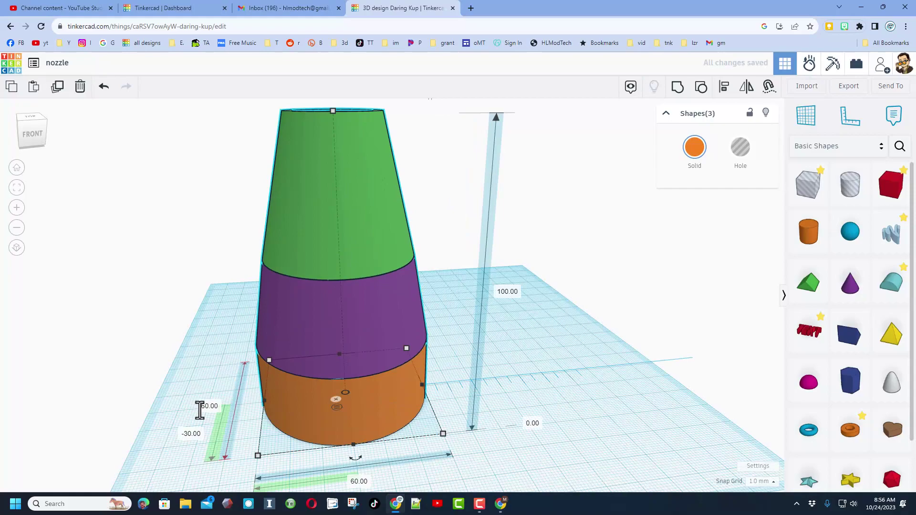
{"action": "right_click_drag", "start_coordinate": [454, 448], "coordinate": [528, 443]}
{"action": "key", "text": "f"}
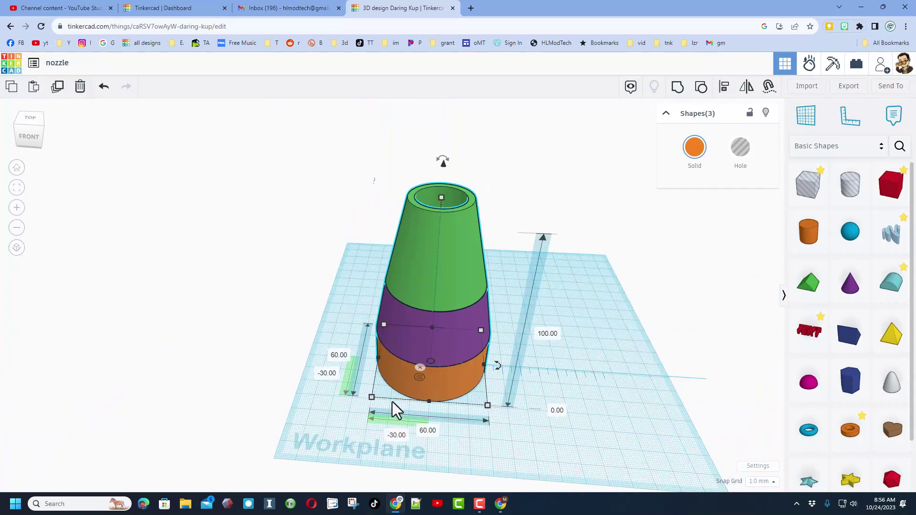
{"action": "left_click", "coordinate": [420, 367]}
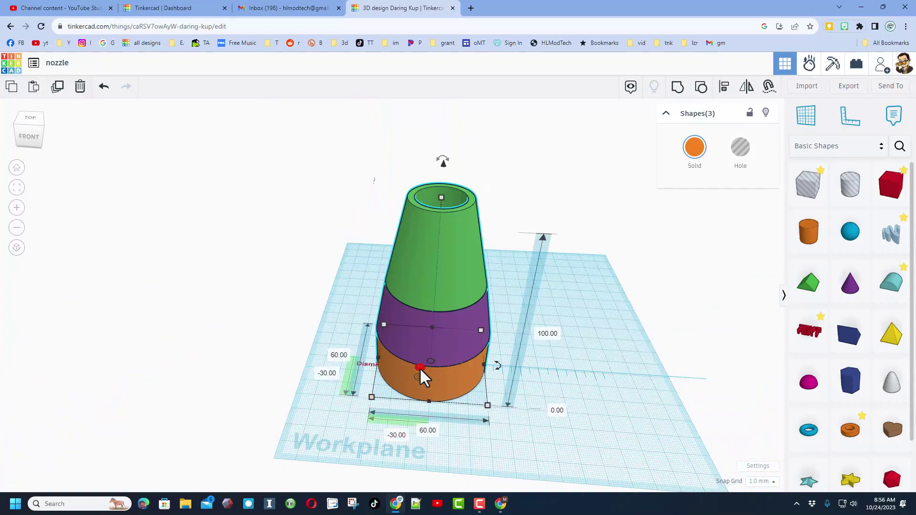
{"action": "left_click", "coordinate": [532, 406]}
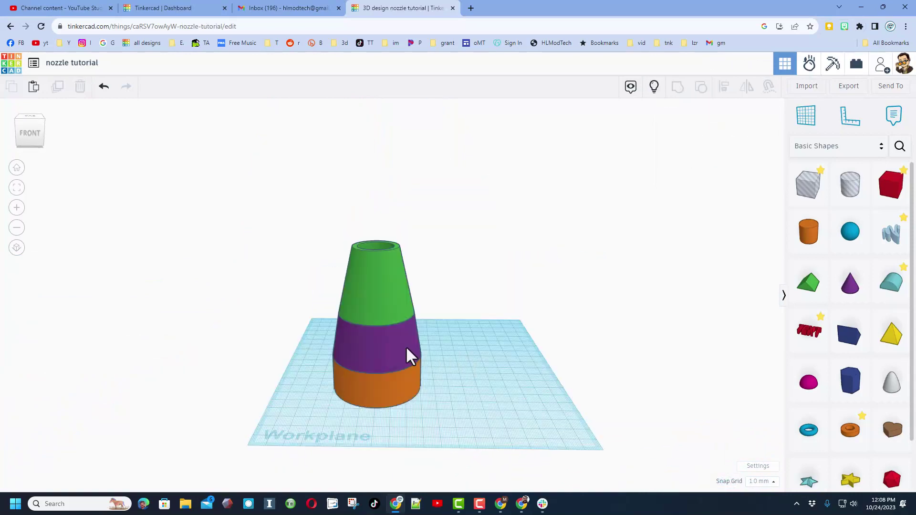
{"action": "left_click", "coordinate": [397, 345]}
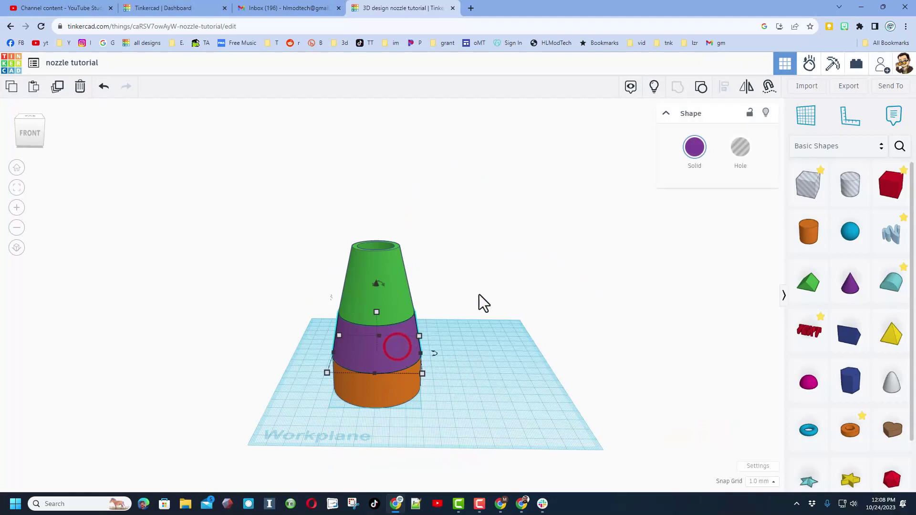
{"action": "left_click", "coordinate": [689, 158]}
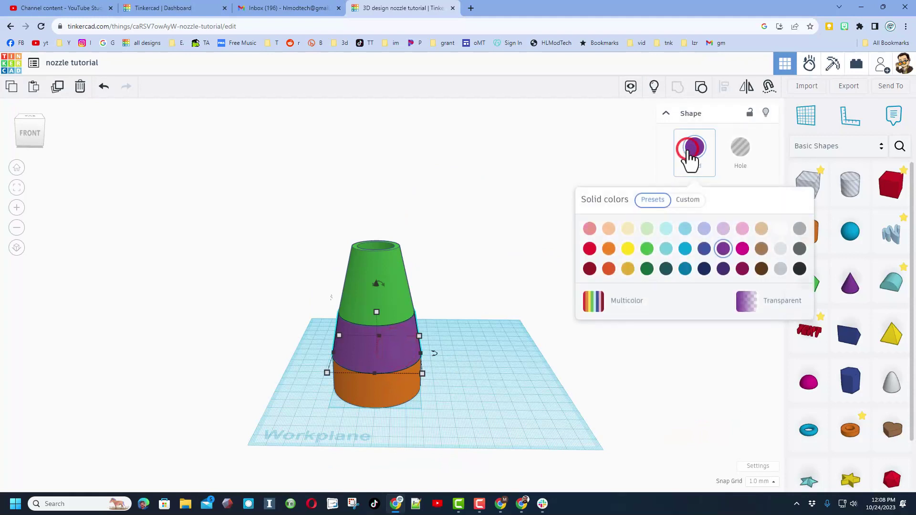
{"action": "left_click", "coordinate": [757, 309]}
{"action": "right_click_drag", "start_coordinate": [370, 362], "coordinate": [384, 345]}
{"action": "left_click", "coordinate": [395, 344]}
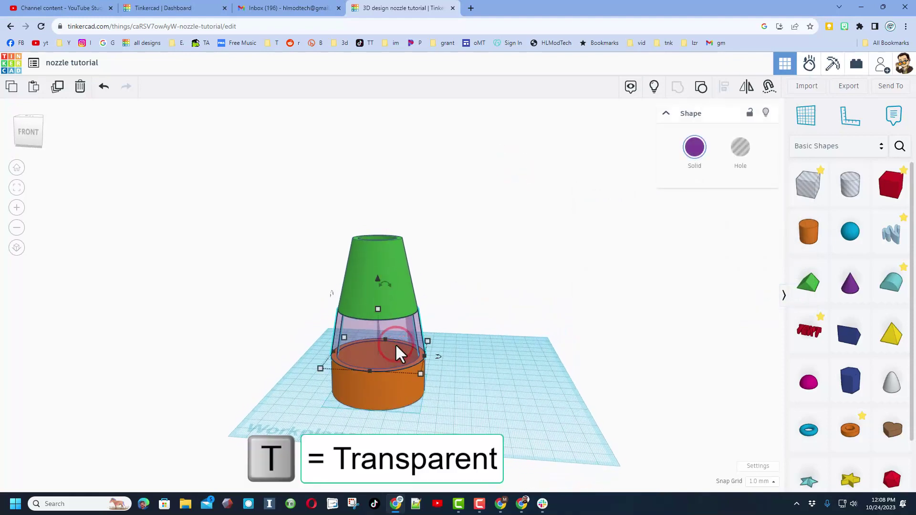
{"action": "key", "text": "t"}
{"action": "right_click_drag", "start_coordinate": [528, 337], "coordinate": [517, 379]}
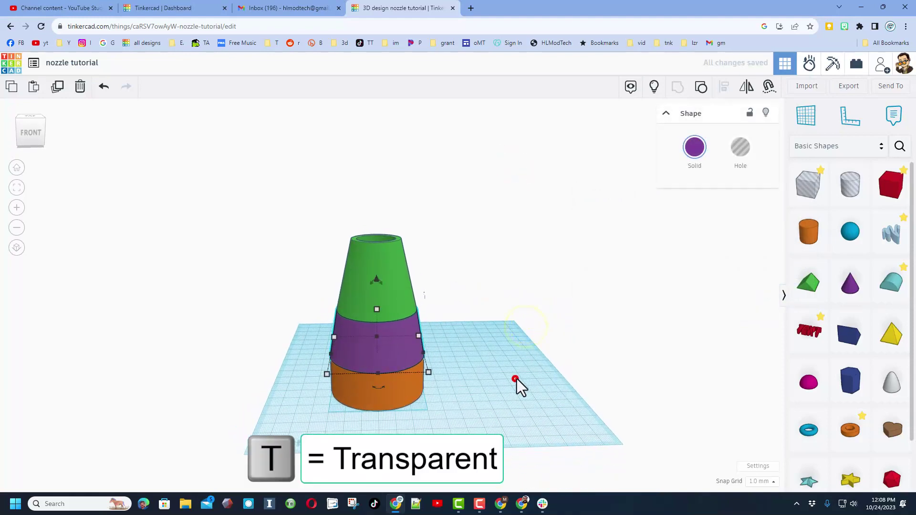
{"action": "left_click", "coordinate": [517, 379]}
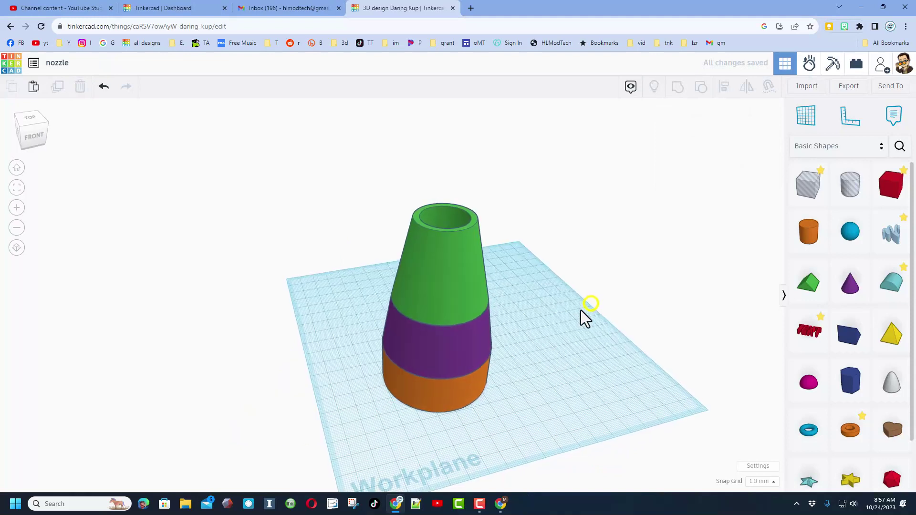
Place a tube on top of the green cone and set its radius to 15.
{"action": "right_click_drag", "start_coordinate": [581, 311], "coordinate": [451, 227]}
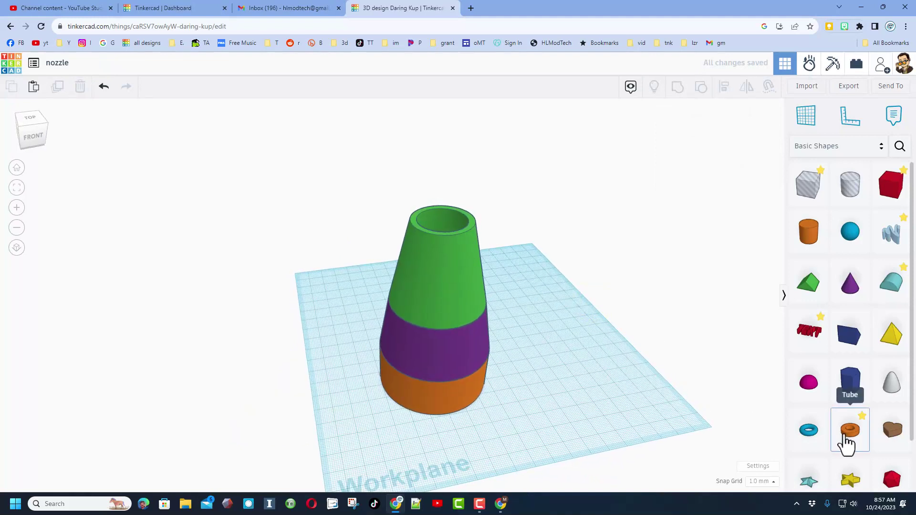
{"action": "left_click_drag", "start_coordinate": [847, 444], "coordinate": [472, 219]}
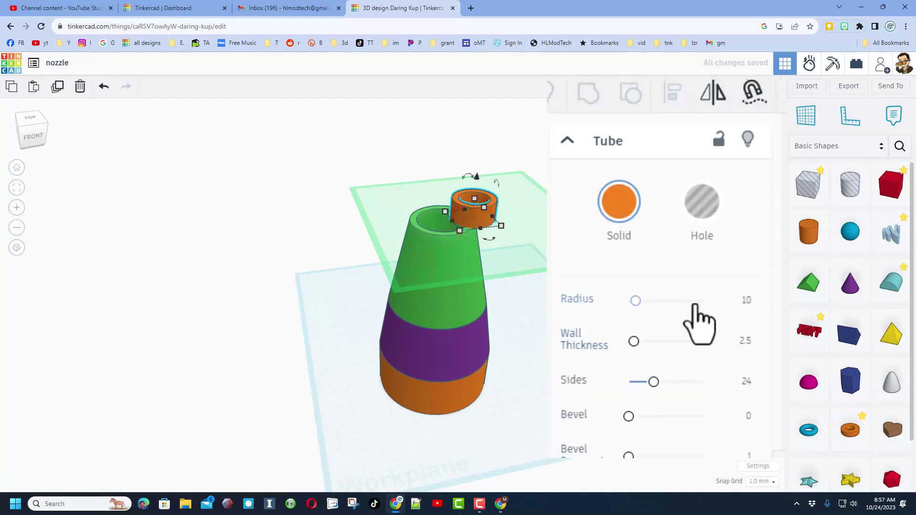
{"action": "left_click", "coordinate": [741, 303]}
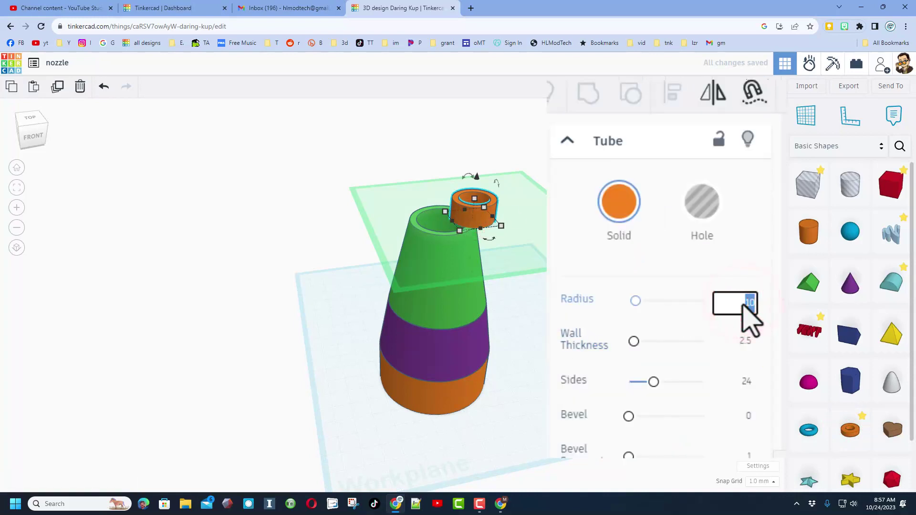
{"action": "type", "text": "15"}
{"action": "key", "text": "Return"}
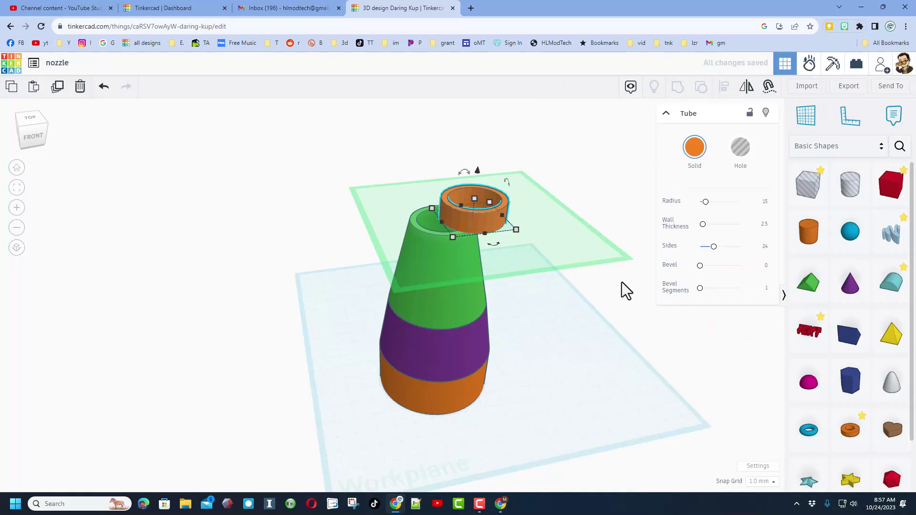
Align the tube centred over the green cone on both axes.
{"action": "left_click", "coordinate": [452, 296], "text": "shift"}
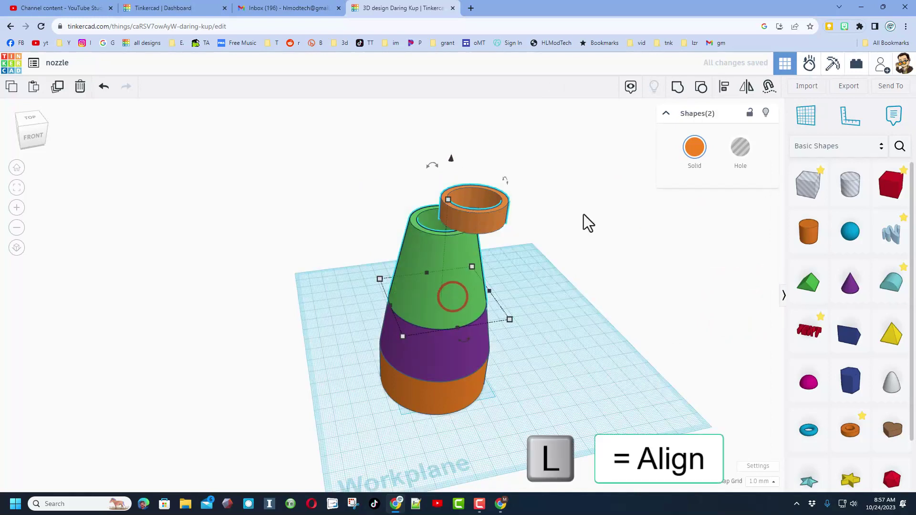
{"action": "left_click", "coordinate": [724, 88]}
{"action": "left_click", "coordinate": [443, 293]}
{"action": "left_click", "coordinate": [457, 341]}
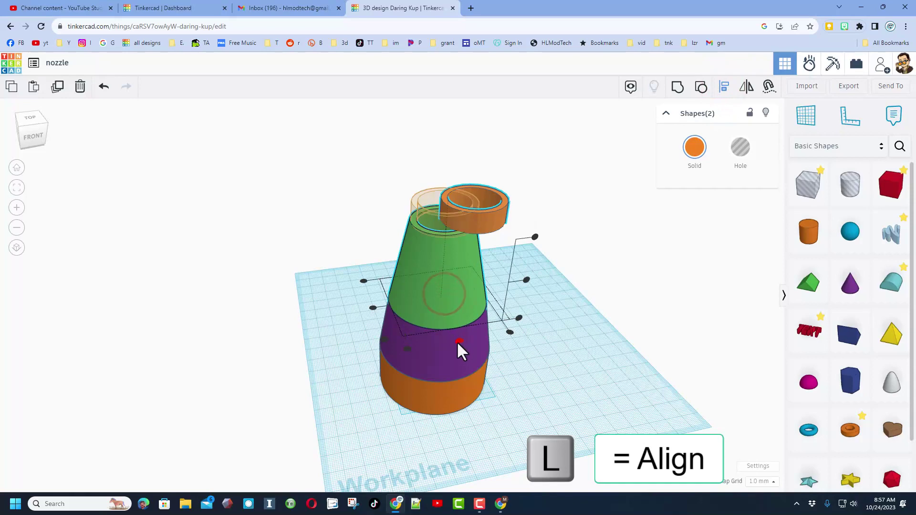
{"action": "left_click", "coordinate": [373, 307]}
{"action": "left_click", "coordinate": [473, 219]}
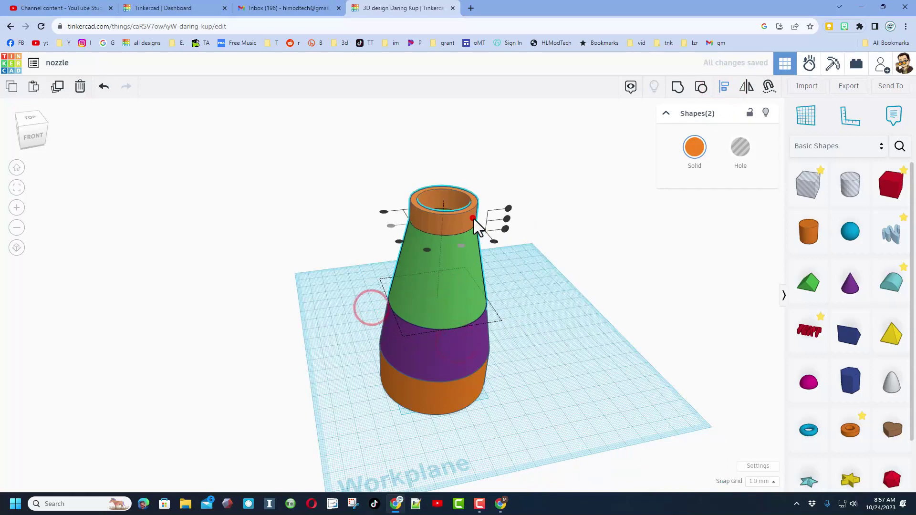
{"action": "left_click", "coordinate": [505, 192]}
Give the orange tube a wall thickness of 3 and 64 sides.
{"action": "left_click", "coordinate": [455, 221]}
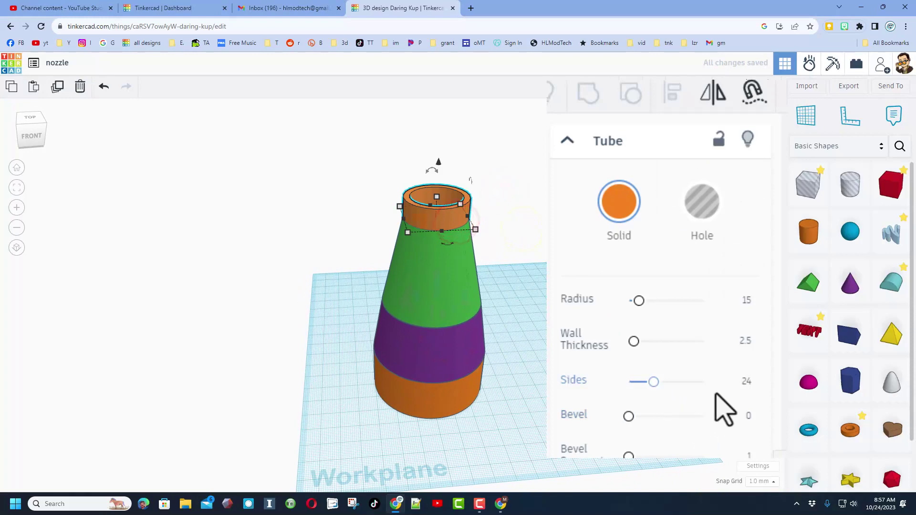
{"action": "left_click", "coordinate": [743, 342]}
{"action": "type", "text": "3"}
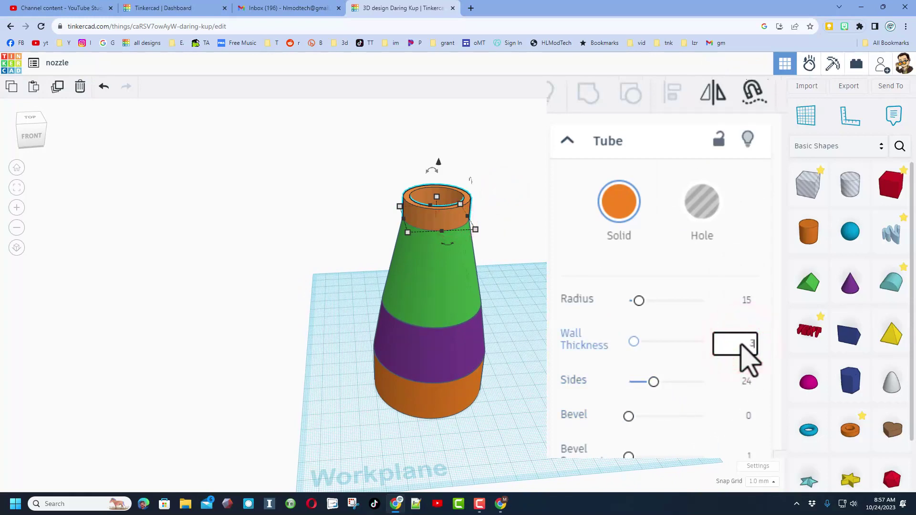
{"action": "key", "text": "Return"}
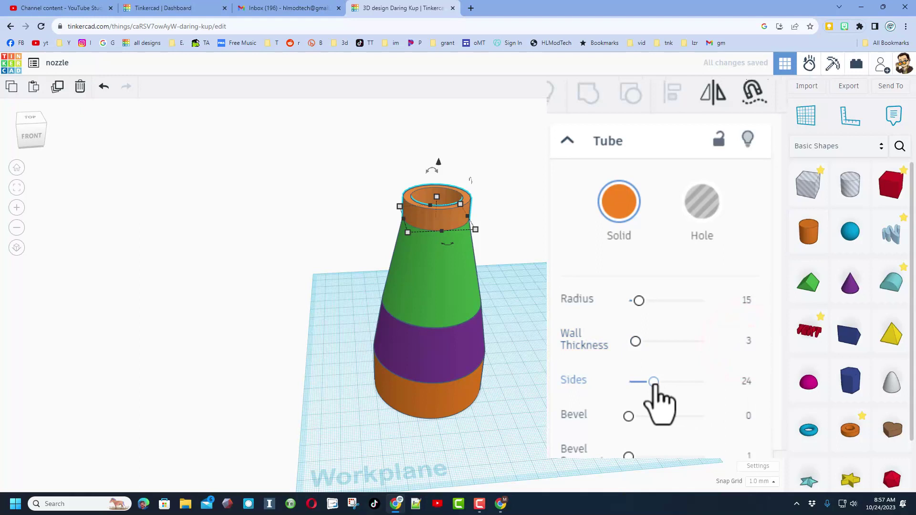
{"action": "left_click_drag", "start_coordinate": [654, 382], "coordinate": [720, 401]}
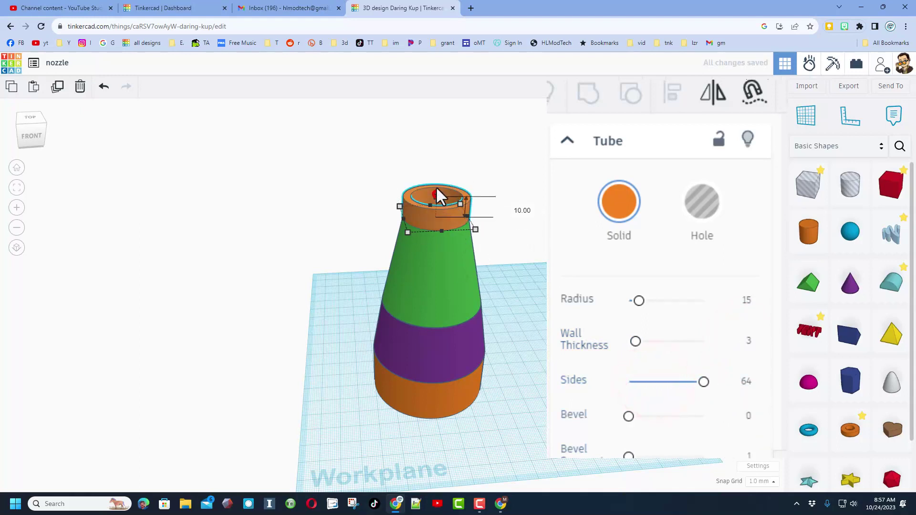
{"action": "key", "text": "f"}
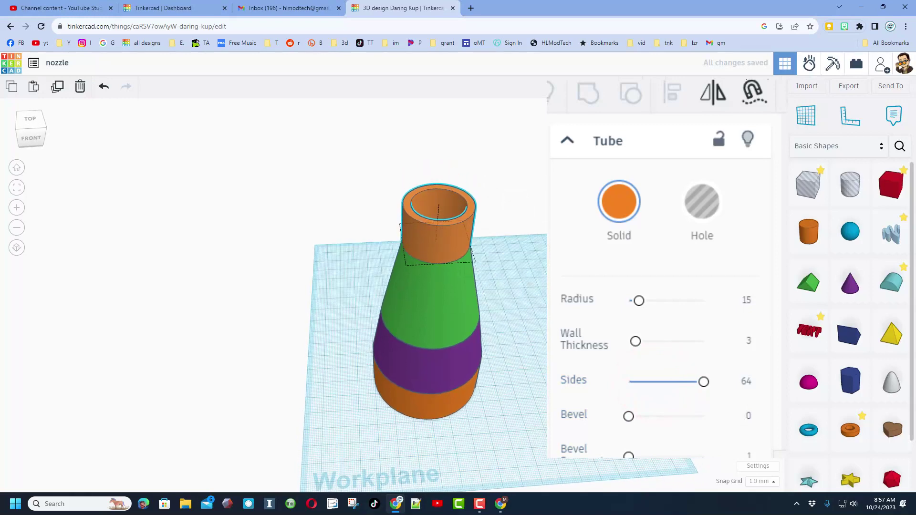
{"action": "key", "text": "w"}
{"action": "left_click", "coordinate": [548, 247]}
{"action": "left_click", "coordinate": [431, 300]}
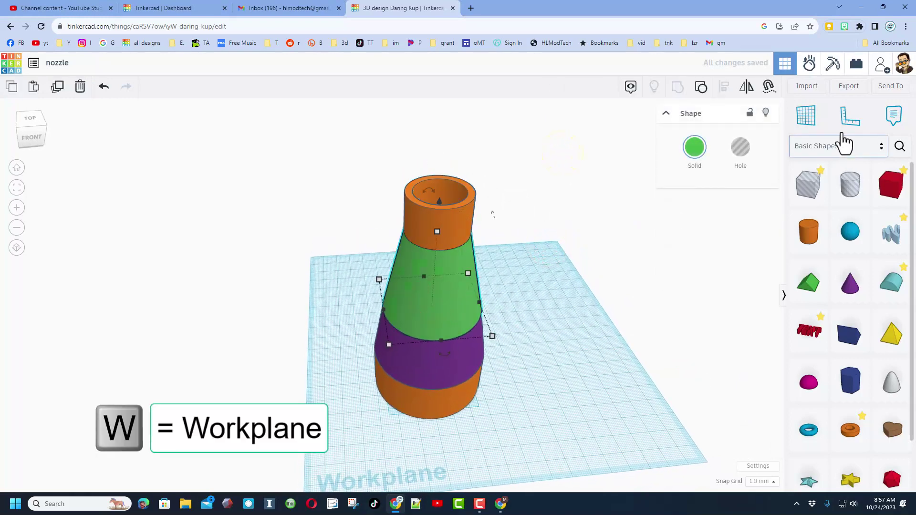
Set a workplane on the tube's top face and drop a duplicate of the green cone onto it.
{"action": "left_click", "coordinate": [806, 117]}
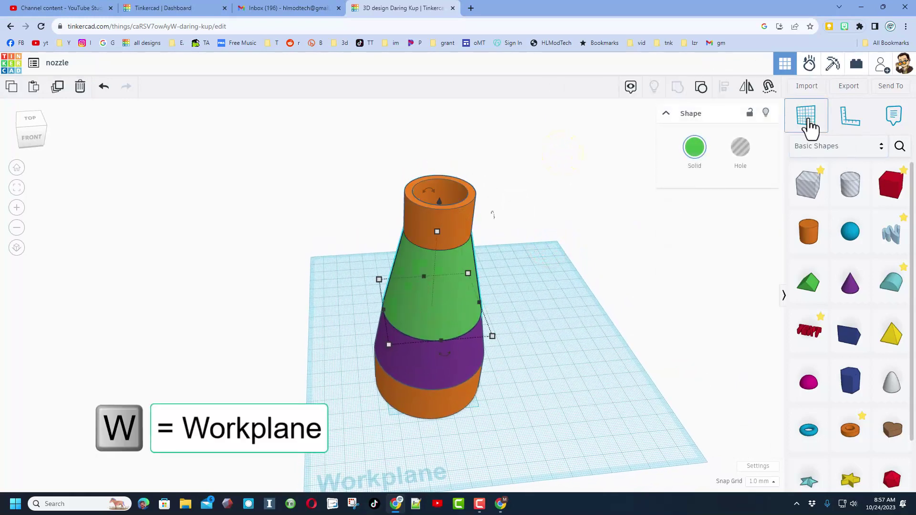
{"action": "left_click", "coordinate": [473, 194]}
{"action": "left_click", "coordinate": [443, 302]}
{"action": "left_click", "coordinate": [511, 285]}
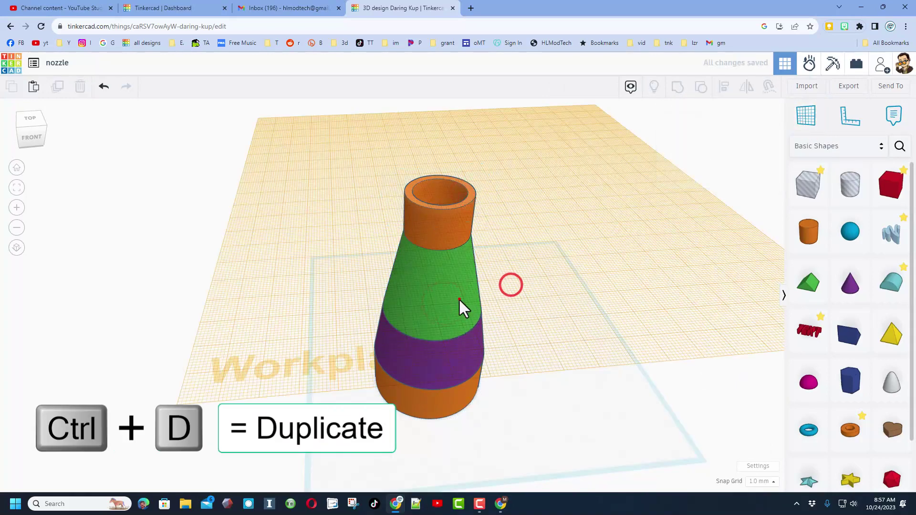
{"action": "left_click", "coordinate": [459, 299]}
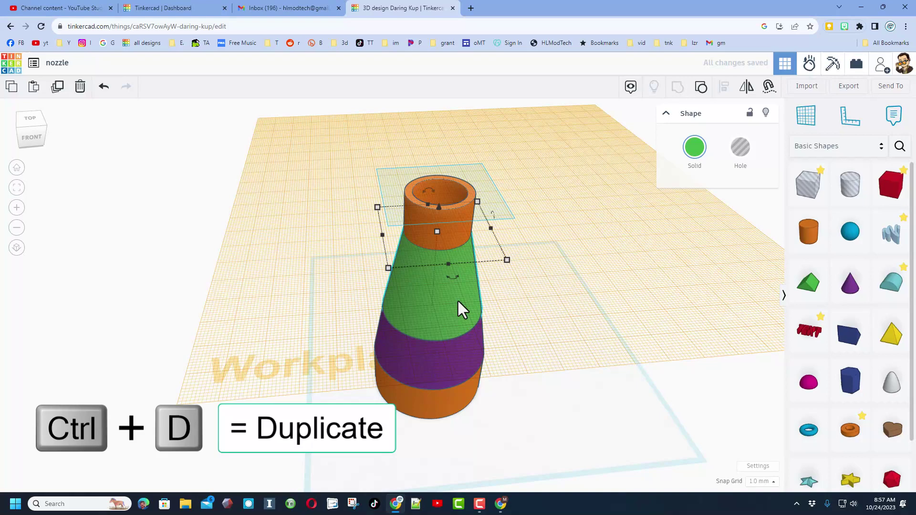
{"action": "key", "text": "ctrl+d"}
{"action": "key", "text": "d"}
{"action": "left_click", "coordinate": [546, 254]}
{"action": "left_click", "coordinate": [461, 192]}
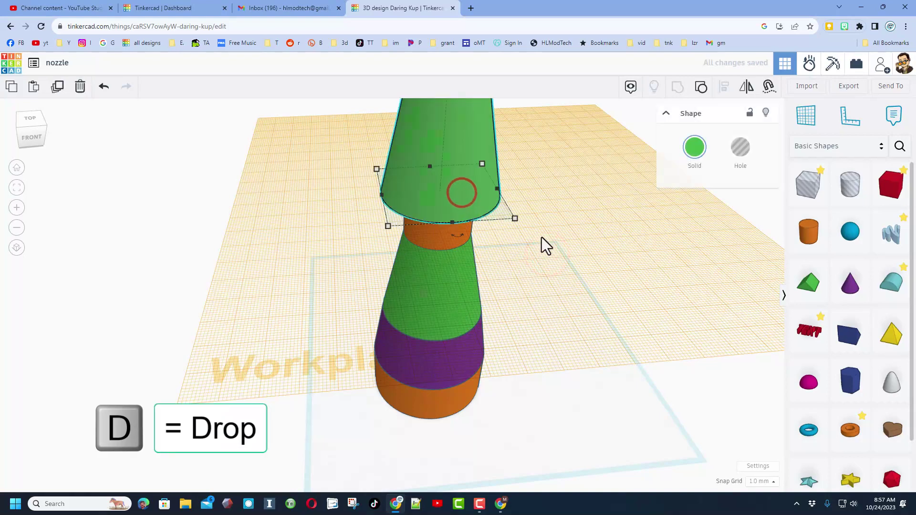
Give the copied tip cone base radius 15, top radius 7 and height 20.
{"action": "scroll", "coordinate": [508, 208], "scroll_direction": "down", "scroll_amount": 2}
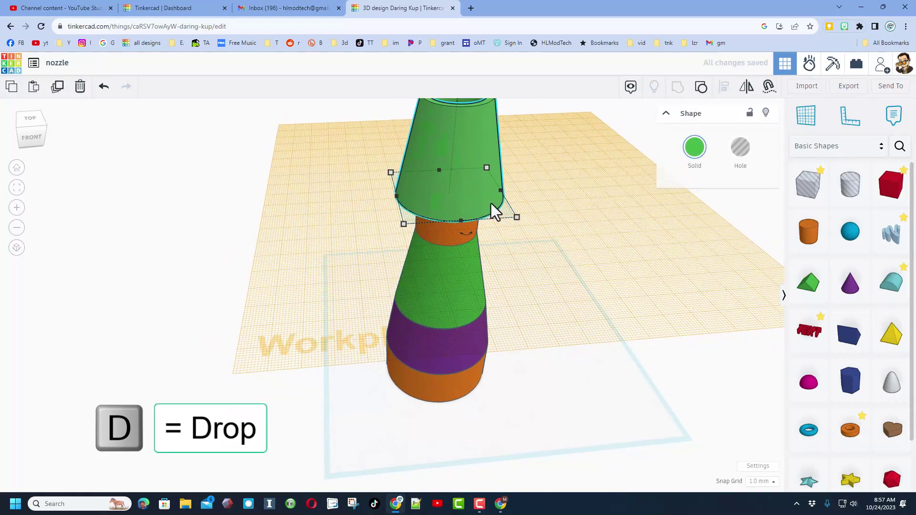
{"action": "left_click", "coordinate": [469, 171]}
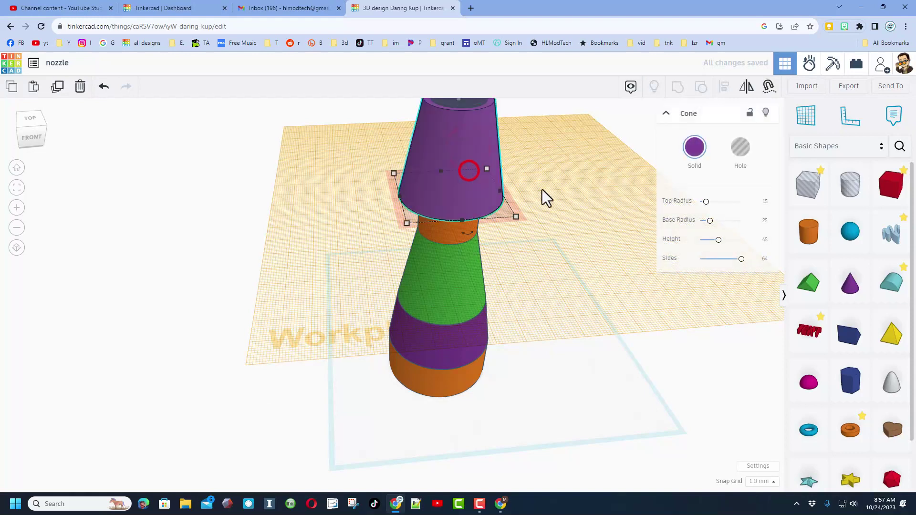
{"action": "left_click", "coordinate": [765, 220]}
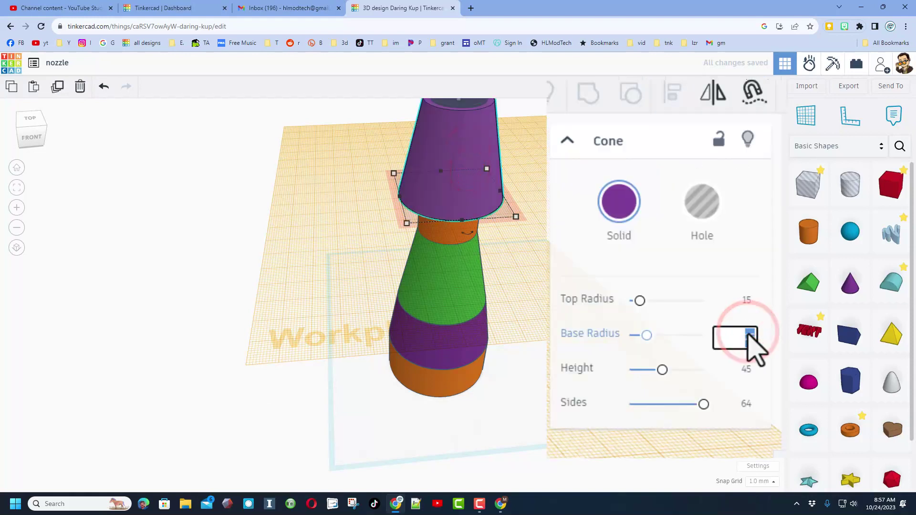
{"action": "type", "text": "15"}
{"action": "key", "text": "Return"}
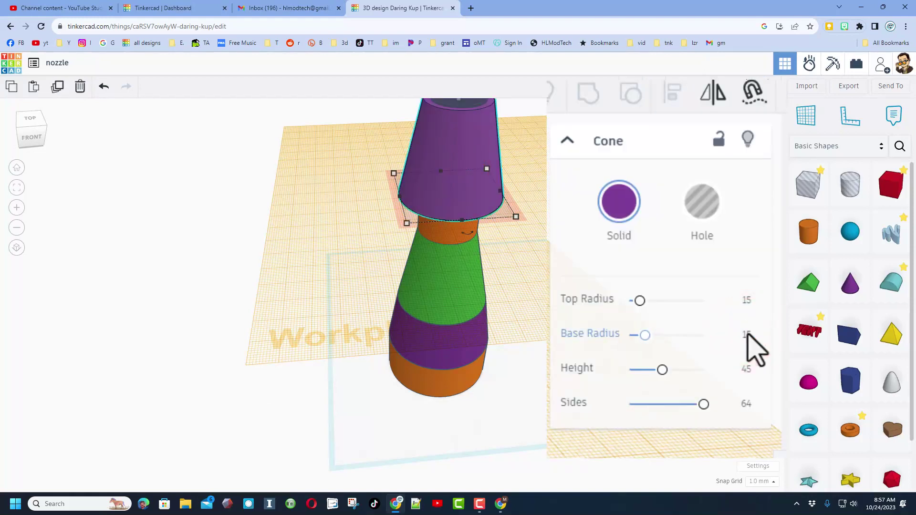
{"action": "left_click", "coordinate": [747, 301]}
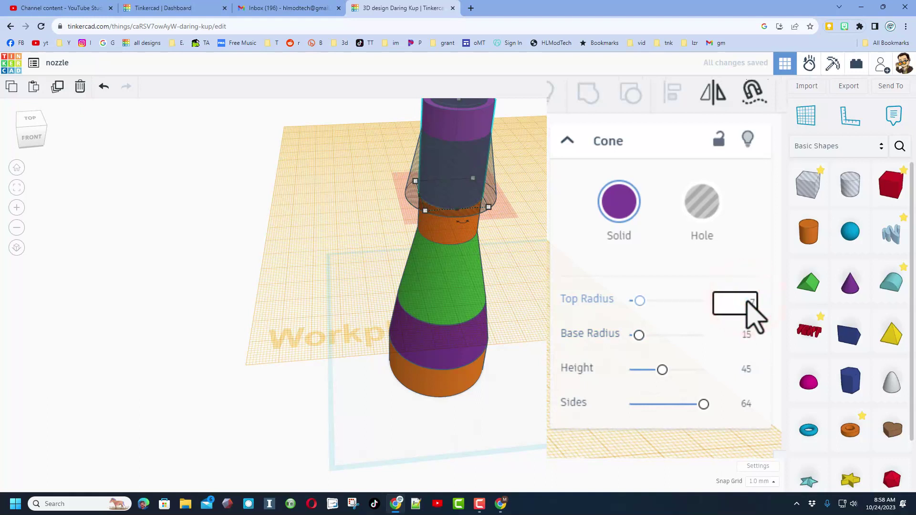
{"action": "type", "text": "7"}
{"action": "key", "text": "Return"}
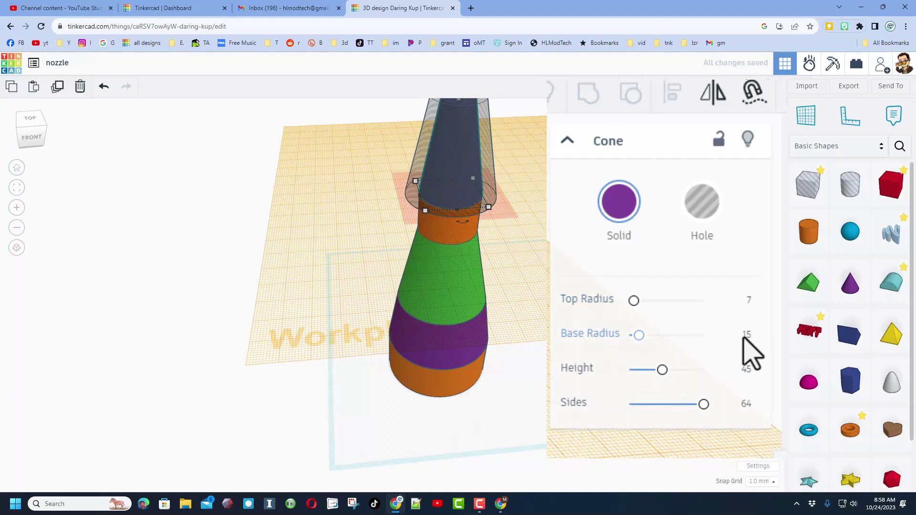
{"action": "left_click", "coordinate": [742, 372]}
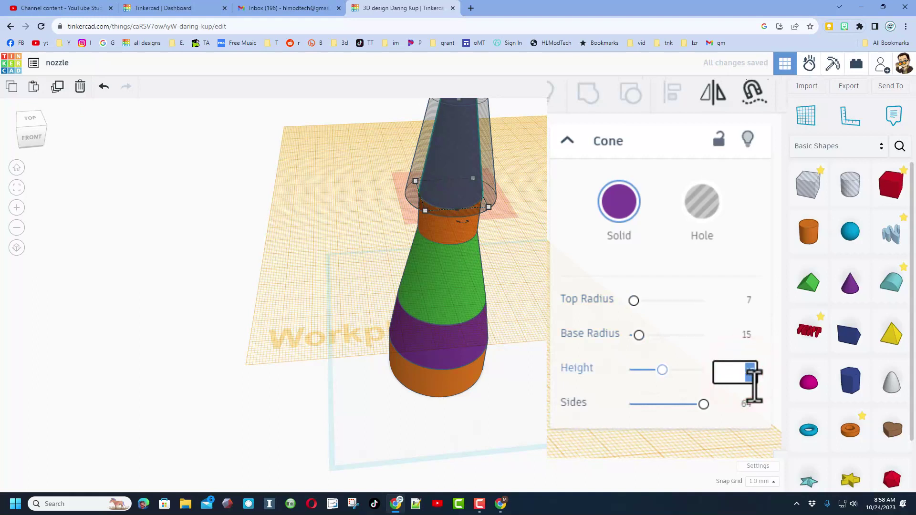
{"action": "type", "text": "20"}
{"action": "key", "text": "Return"}
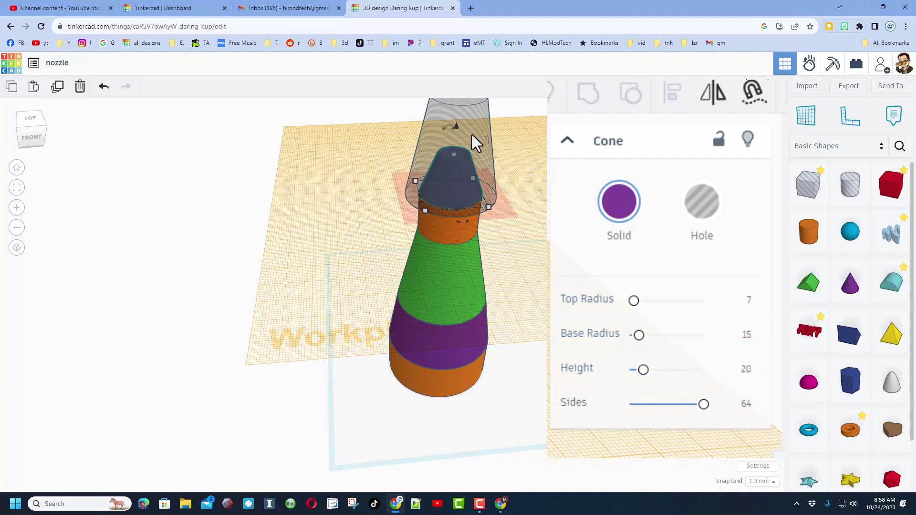
Set the hole cone to base radius 12, top radius 2 and height 21.
{"action": "left_click", "coordinate": [474, 141]}
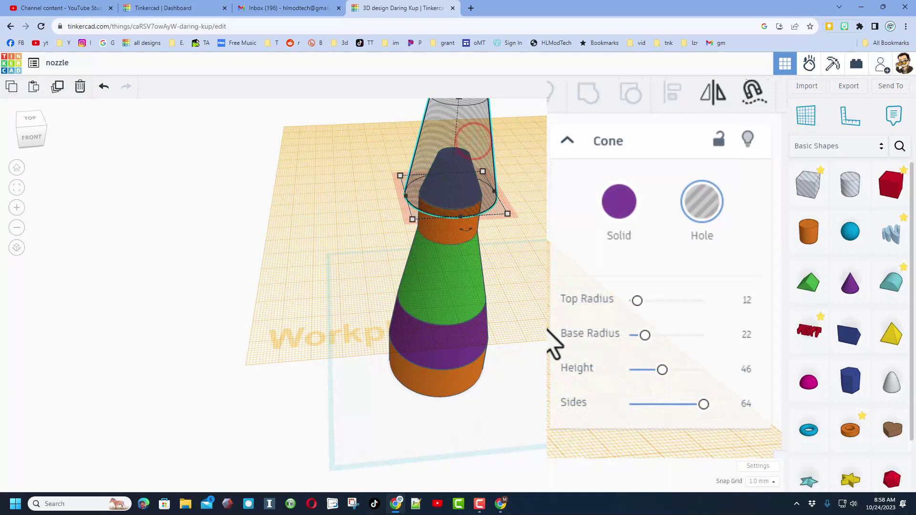
{"action": "left_click", "coordinate": [747, 300]}
{"action": "left_click", "coordinate": [744, 335]}
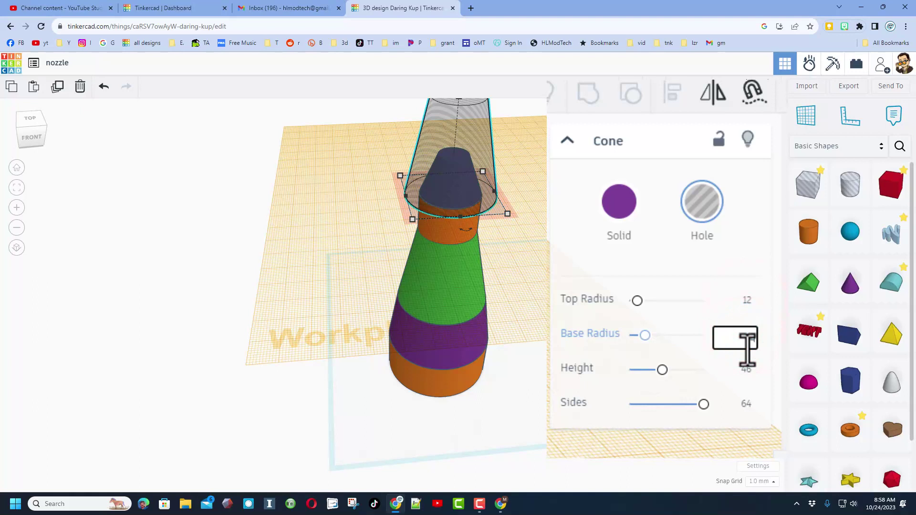
{"action": "type", "text": "12"}
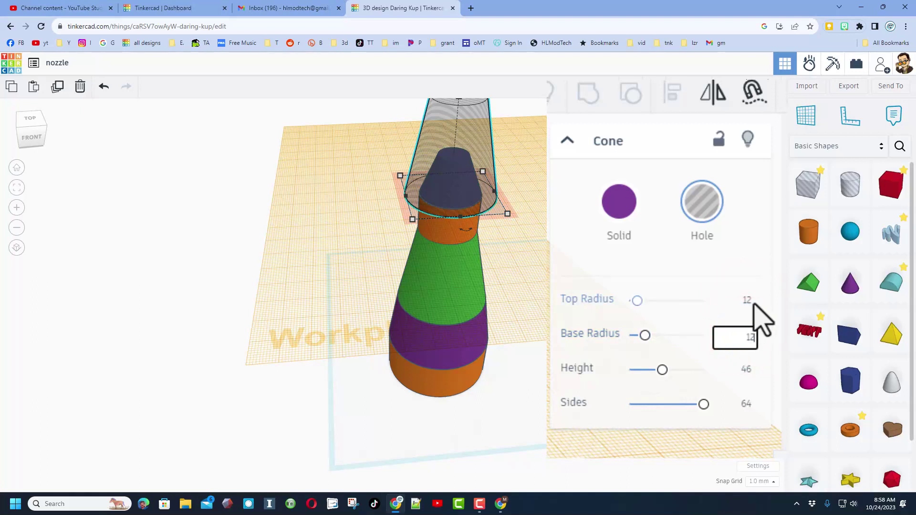
{"action": "left_click", "coordinate": [745, 300]}
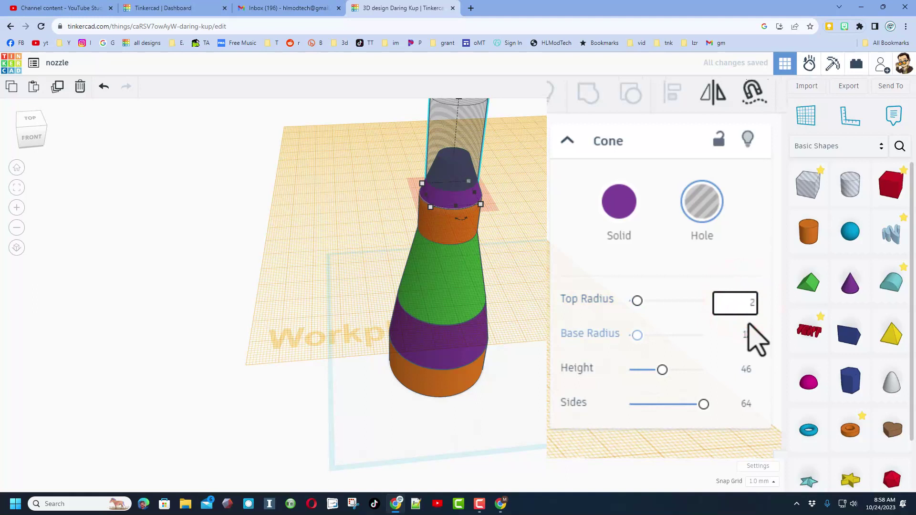
{"action": "type", "text": "2"}
{"action": "left_click", "coordinate": [747, 370]}
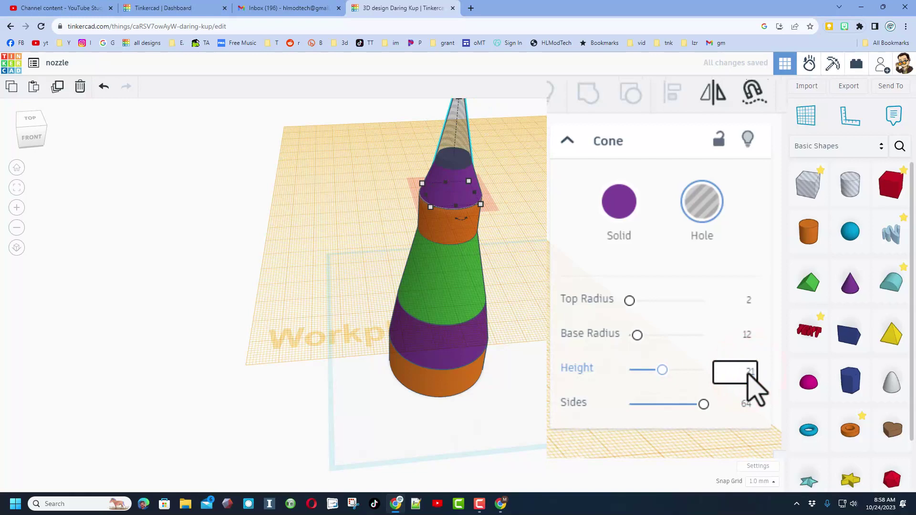
{"action": "type", "text": "21"}
{"action": "key", "text": "Return"}
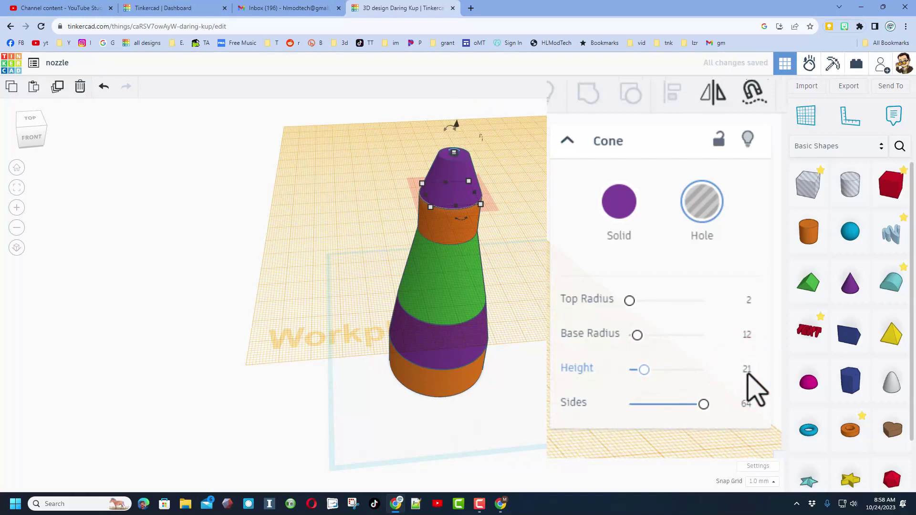
Narrow the solid tip cone's top radius to 4, then deselect it.
{"action": "scroll", "coordinate": [480, 146], "scroll_direction": "up", "scroll_amount": 3}
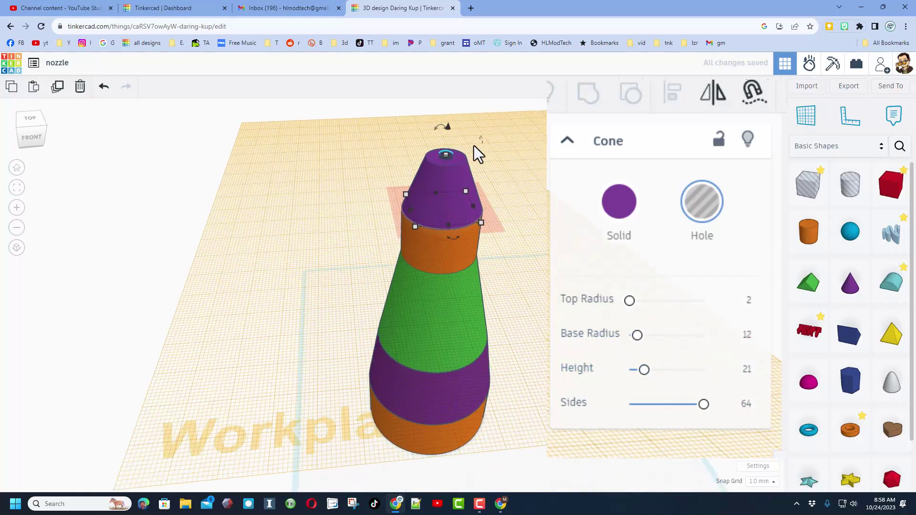
{"action": "left_click", "coordinate": [453, 171]}
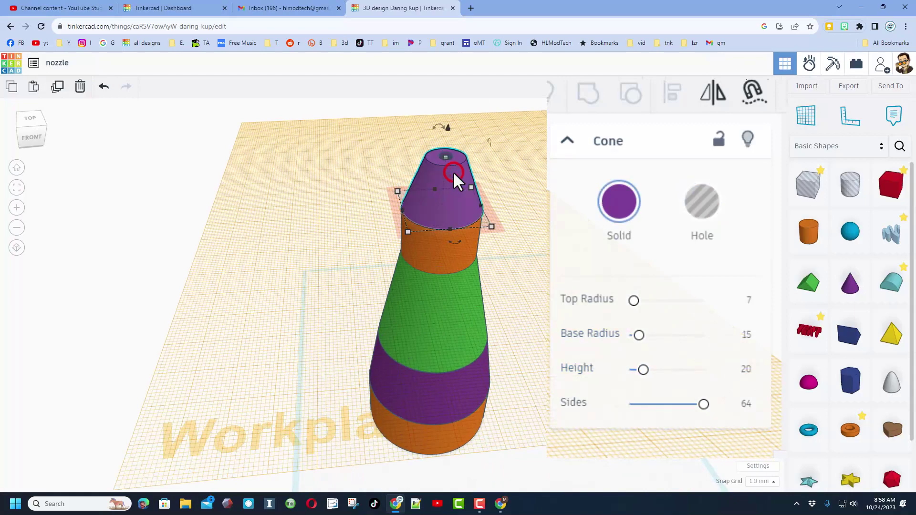
{"action": "left_click", "coordinate": [748, 301]}
{"action": "type", "text": "4"}
{"action": "key", "text": "Return"}
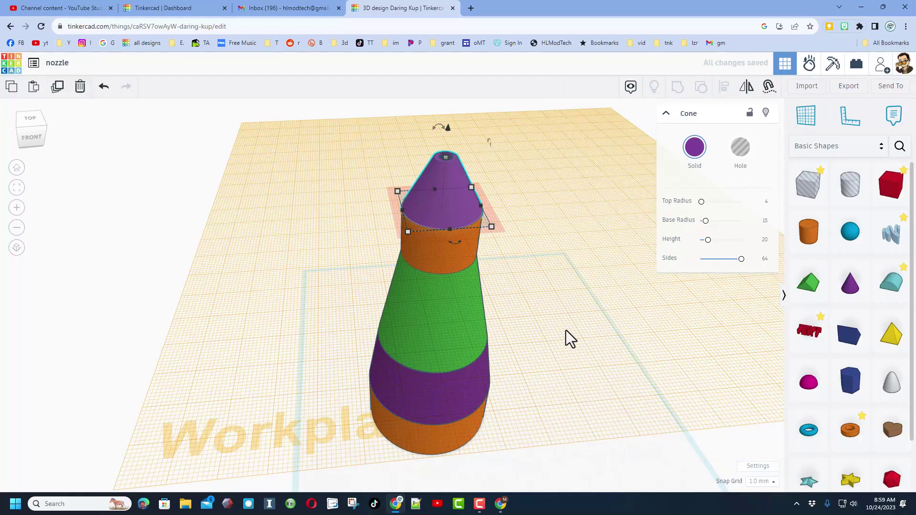
{"action": "left_click", "coordinate": [574, 380]}
Reset the workplane to the ground and group all five nozzle shapes into one.
{"action": "right_click_drag", "start_coordinate": [520, 231], "coordinate": [544, 205]}
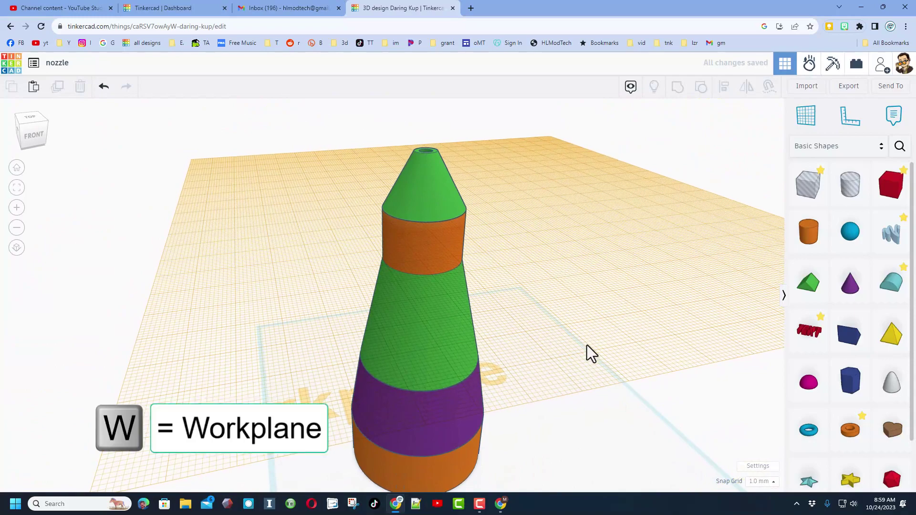
{"action": "left_click", "coordinate": [807, 117]}
{"action": "left_click", "coordinate": [569, 388]}
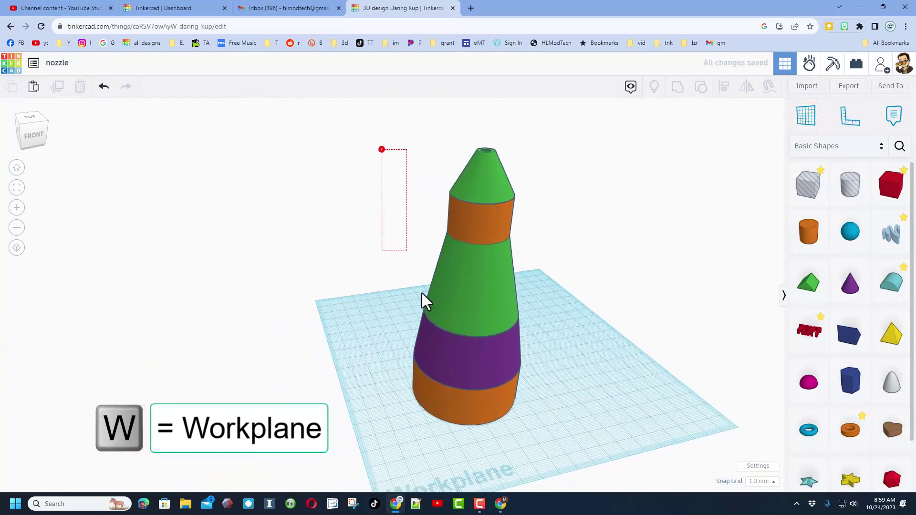
{"action": "left_click_drag", "start_coordinate": [421, 293], "coordinate": [545, 424]}
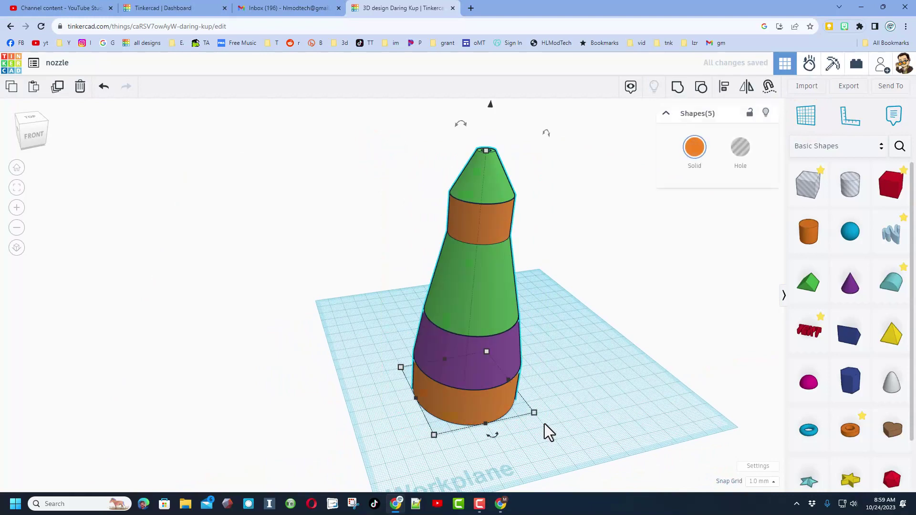
{"action": "left_click", "coordinate": [677, 87]}
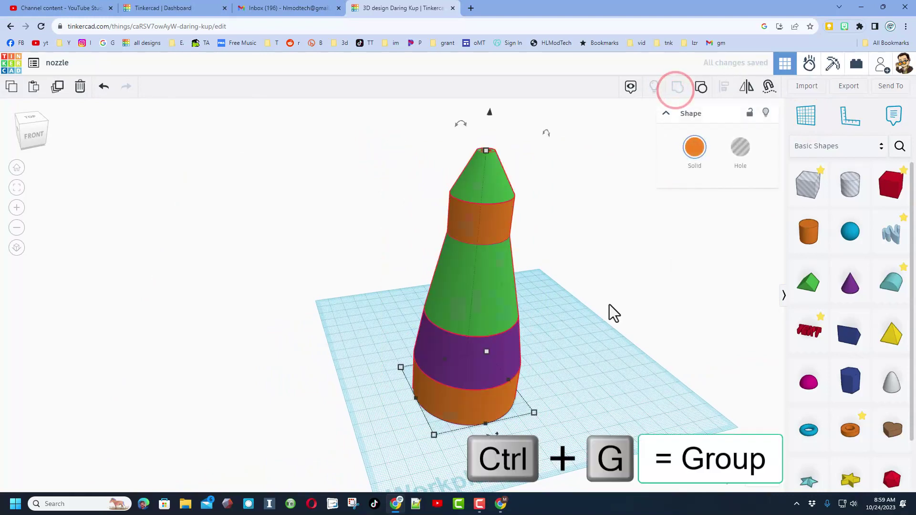
Colour the grouped nozzle lavender and deselect it.
{"action": "right_click_drag", "start_coordinate": [600, 344], "coordinate": [621, 305]}
{"action": "left_click", "coordinate": [696, 149]}
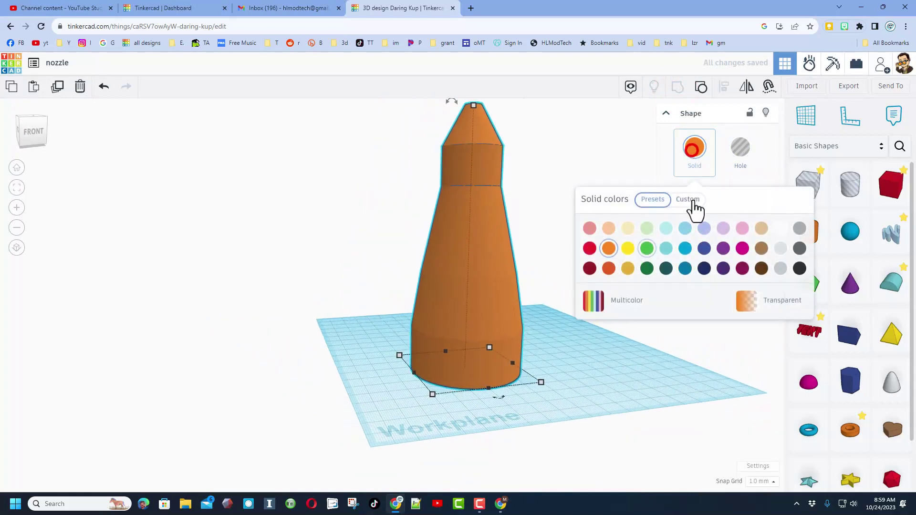
{"action": "left_click", "coordinate": [705, 228]}
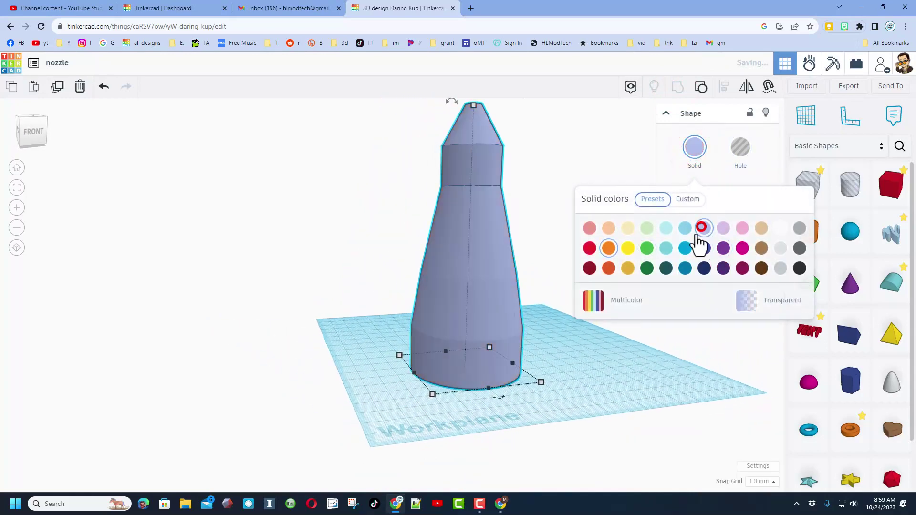
{"action": "left_click", "coordinate": [579, 356]}
{"action": "right_click_drag", "start_coordinate": [554, 367], "coordinate": [546, 370]}
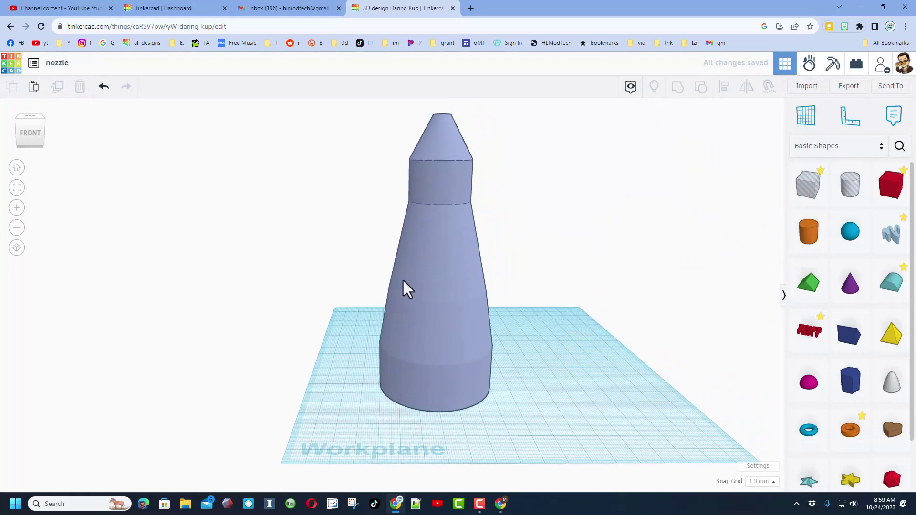
Export the design in .STL format, saving nozzle.stl into the 3dmodeling folder.
{"action": "left_click", "coordinate": [848, 88]}
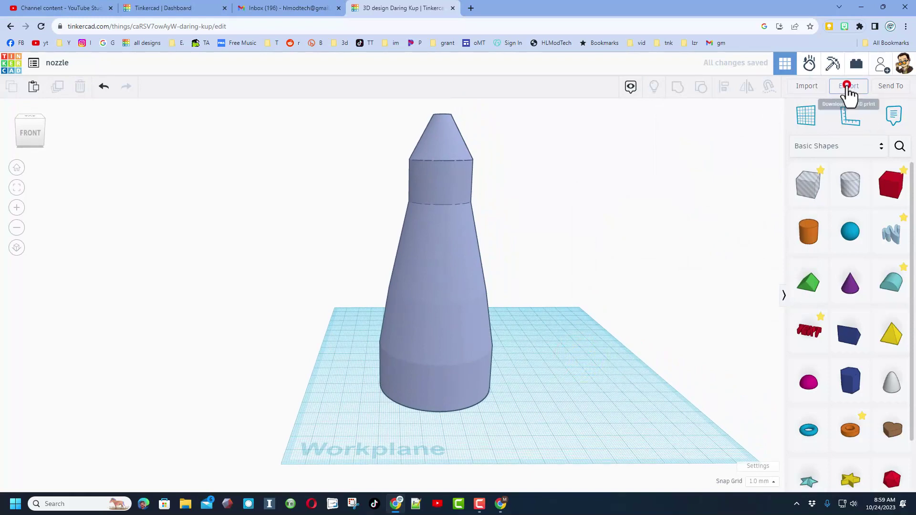
{"action": "left_click", "coordinate": [506, 291]}
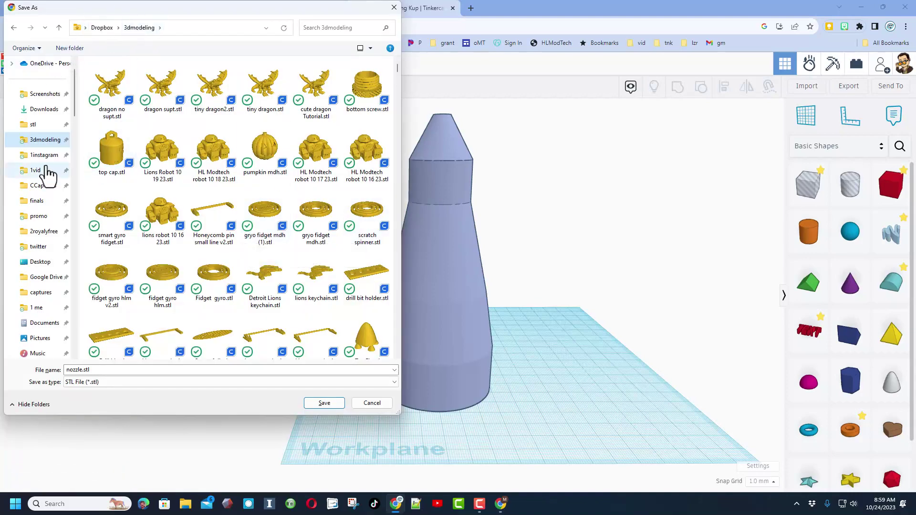
{"action": "left_click", "coordinate": [325, 405]}
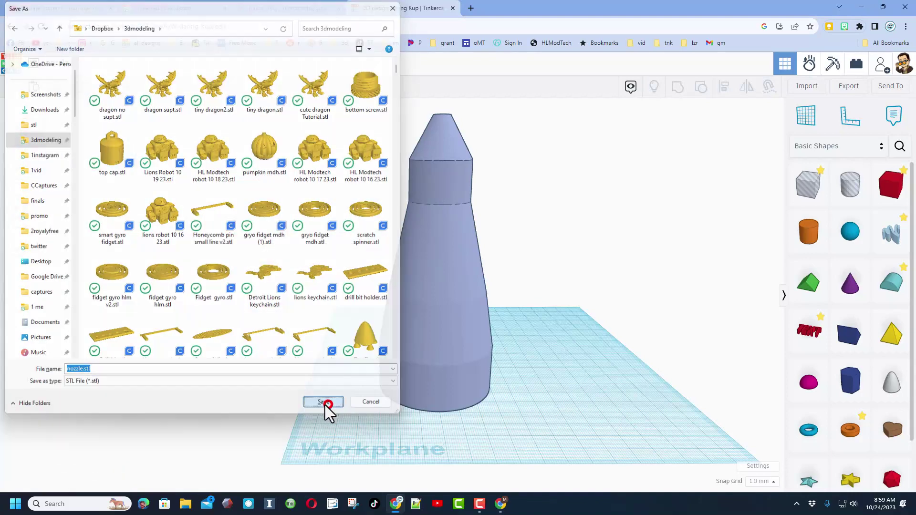
{"action": "mouse_move", "coordinate": [566, 340]}
{"action": "right_mouse_down"}
{"action": "mouse_move", "coordinate": [561, 354]}
{"action": "mouse_move", "coordinate": [581, 317]}
{"action": "mouse_move", "coordinate": [583, 341]}
{"action": "mouse_move", "coordinate": [568, 327]}
{"action": "right_mouse_up"}
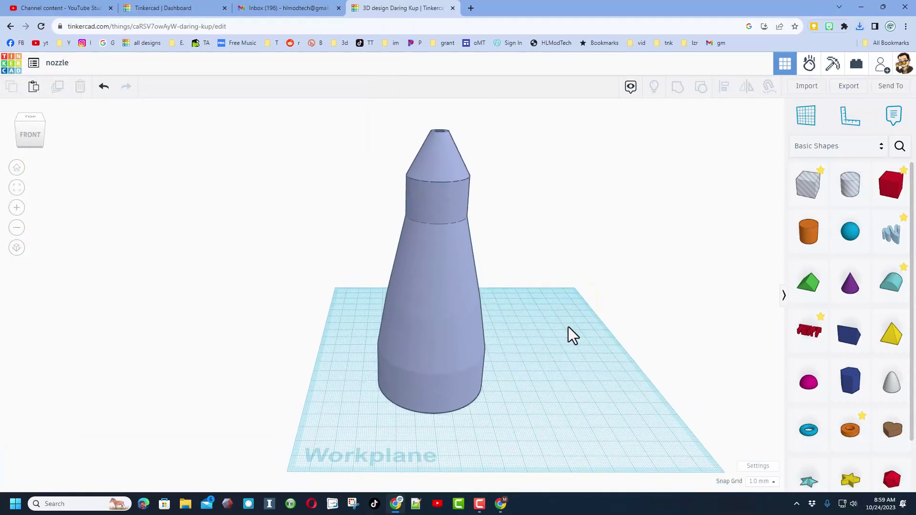
In workspace Settings, set the background colour to light pink and hide the grid.
{"action": "left_click", "coordinate": [754, 467]}
{"action": "left_click", "coordinate": [547, 169]}
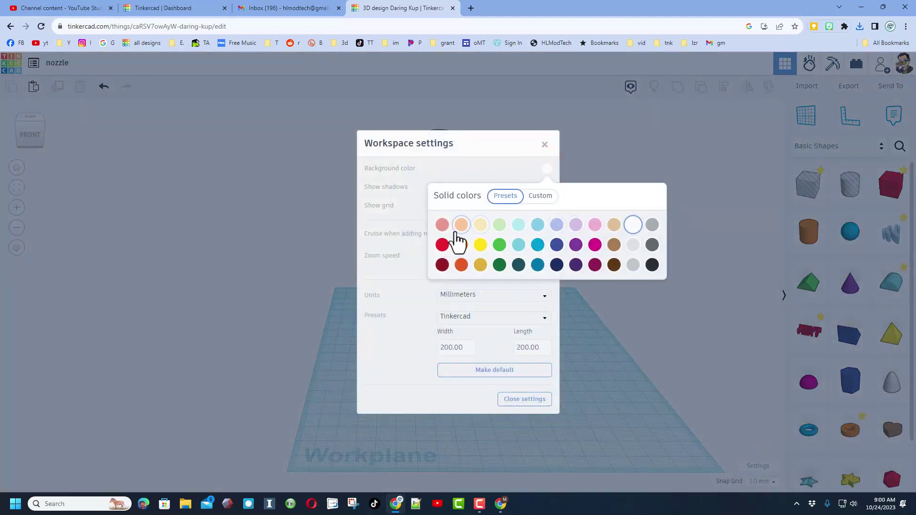
{"action": "left_click", "coordinate": [439, 225]}
{"action": "left_click", "coordinate": [475, 175]}
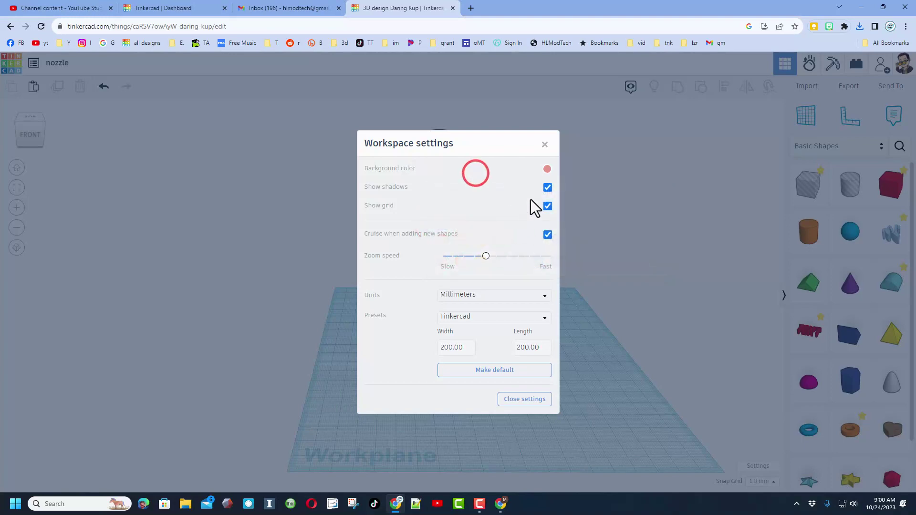
{"action": "left_click", "coordinate": [547, 206]}
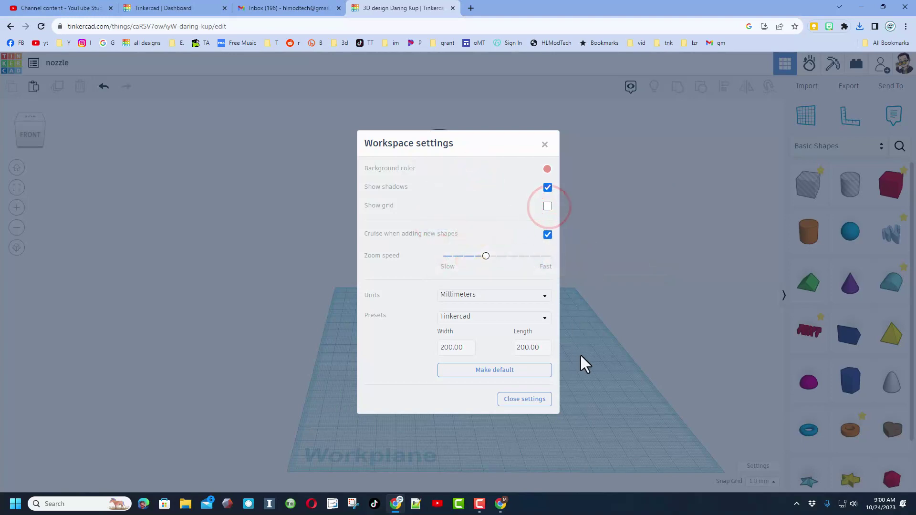
{"action": "left_click", "coordinate": [586, 371]}
{"action": "right_click_drag", "start_coordinate": [586, 371], "coordinate": [431, 349]}
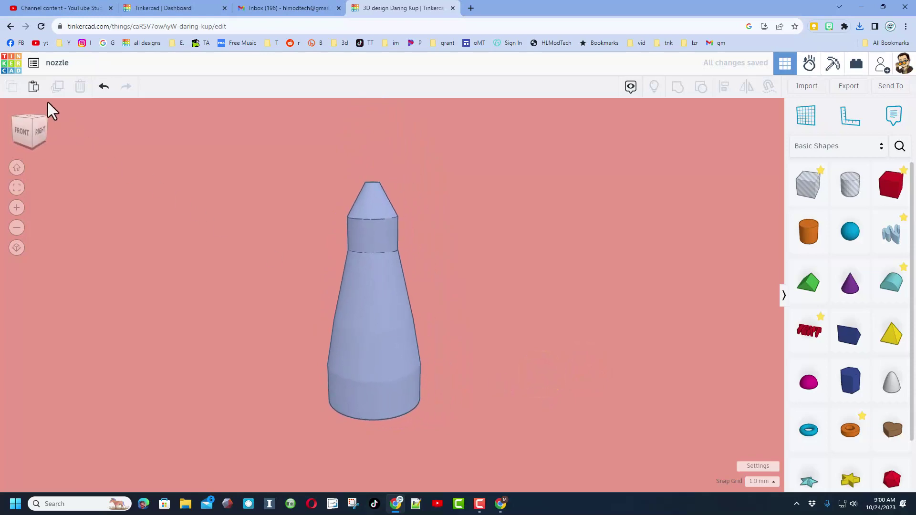
From the dashboard, open the nozzle design's Properties and rename it to 'nozzle tutorial'.
{"action": "left_click", "coordinate": [11, 68]}
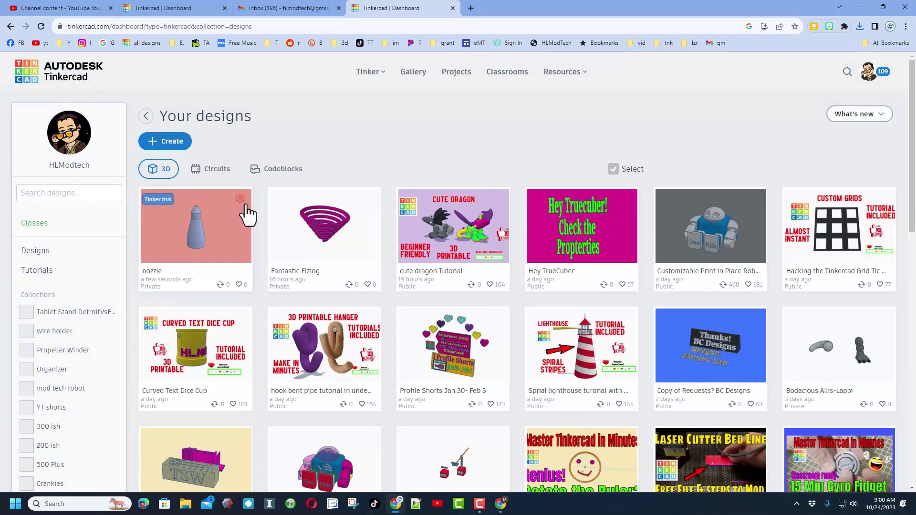
{"action": "left_click", "coordinate": [240, 199]}
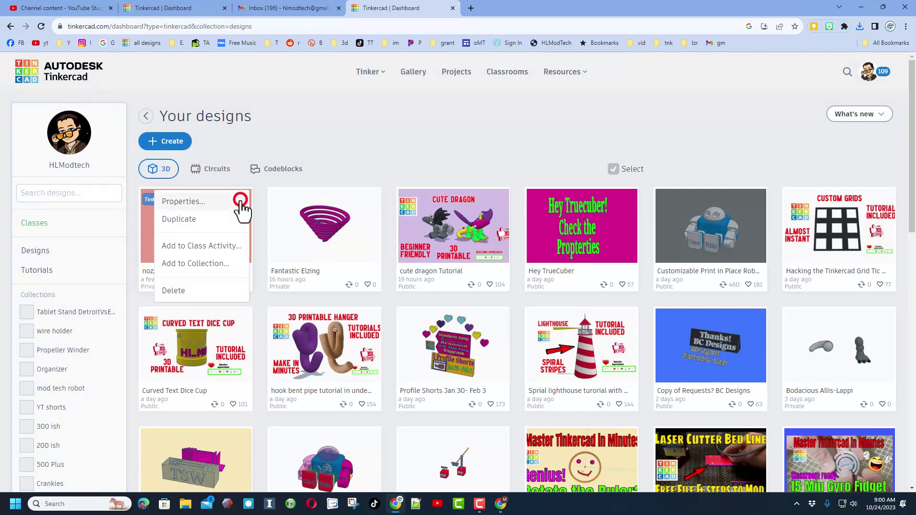
{"action": "left_click", "coordinate": [182, 202]}
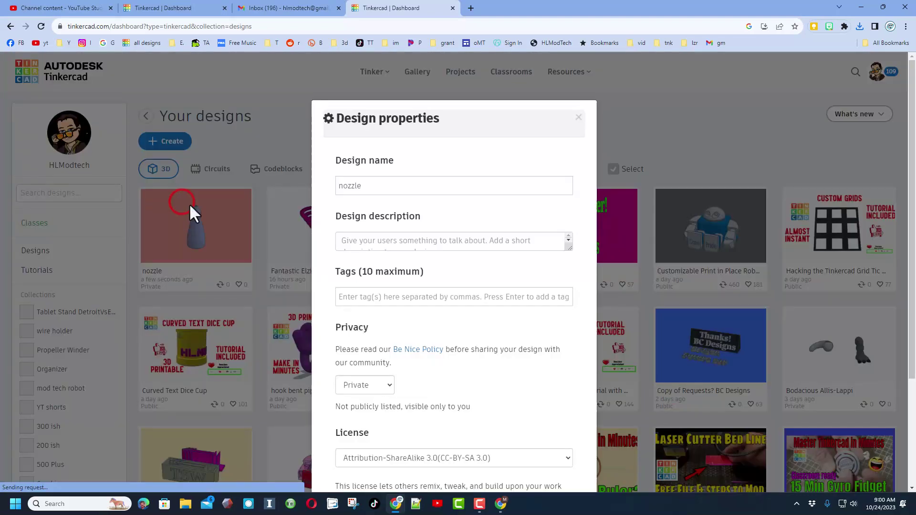
{"action": "left_click", "coordinate": [375, 186]}
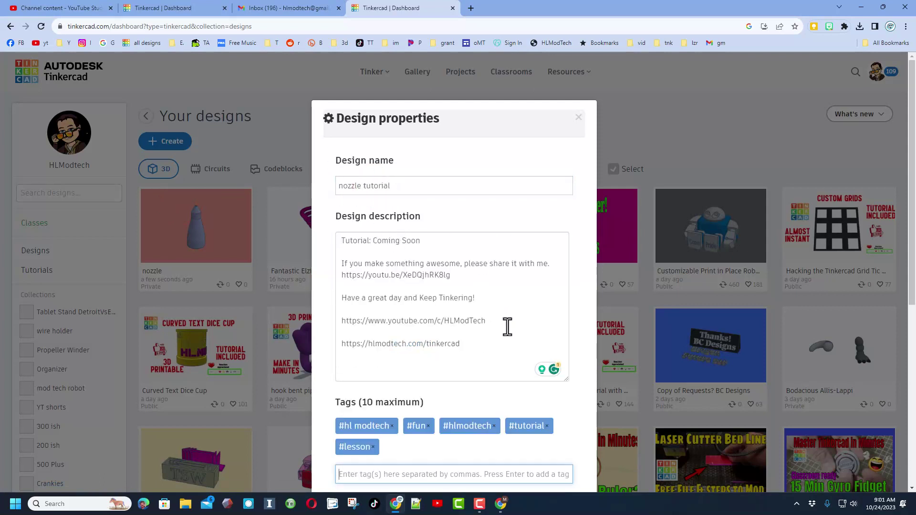
{"action": "scroll", "coordinate": [496, 327], "scroll_direction": "down", "scroll_amount": 4}
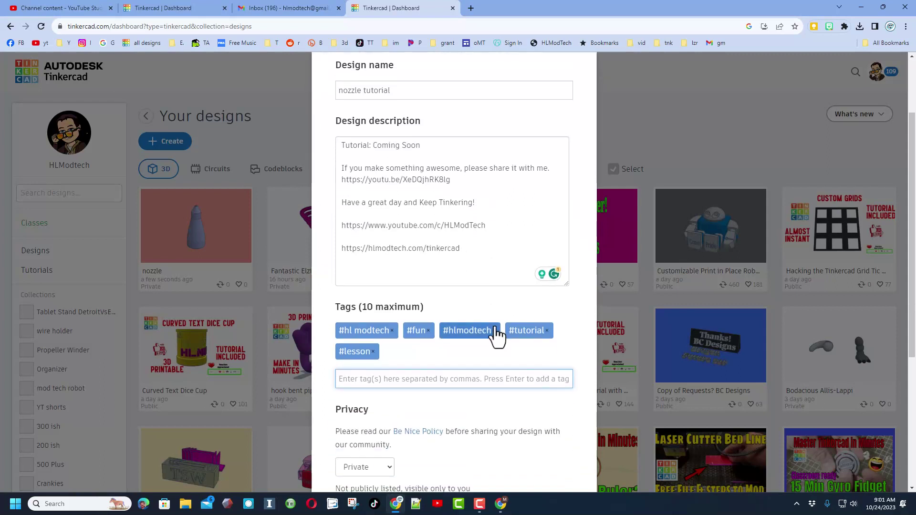
{"action": "scroll", "coordinate": [419, 306], "scroll_direction": "down", "scroll_amount": 1}
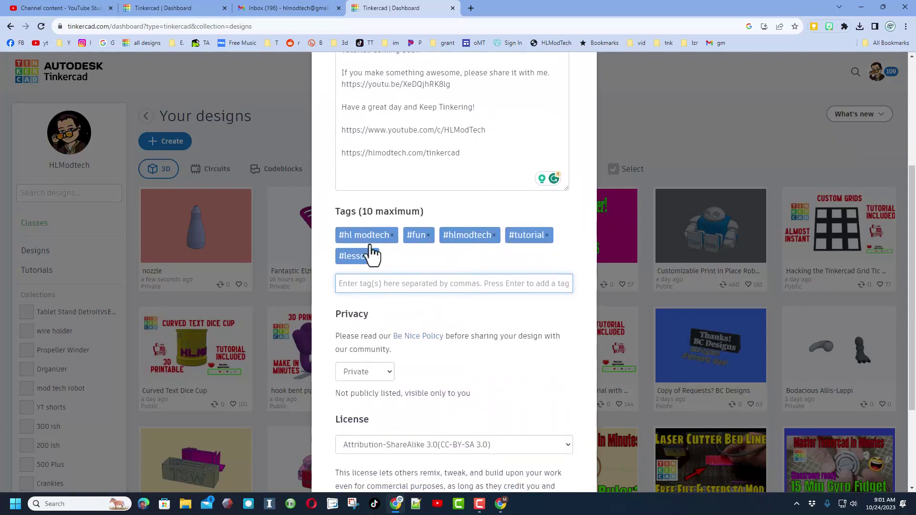
Add the tags 'nozzle' and 'beginner', removing the extra 'hlmt23' tag again.
{"action": "left_click", "coordinate": [371, 285]}
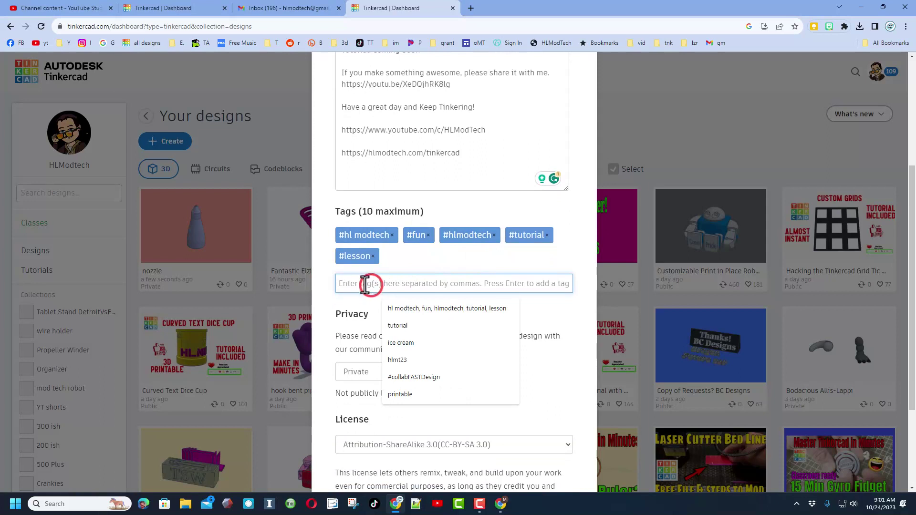
{"action": "type", "text": "no"}
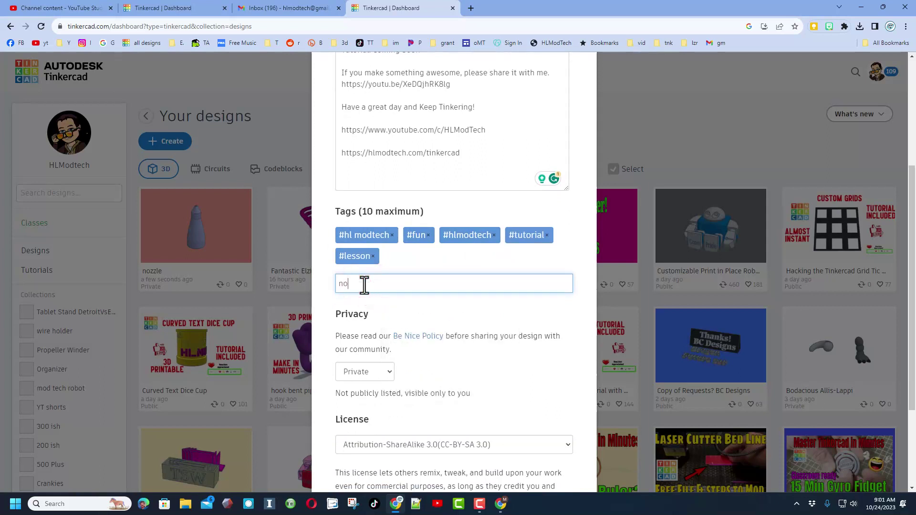
{"action": "type", "text": "zzle"}
{"action": "key", "text": "Return"}
{"action": "type", "text": "be"}
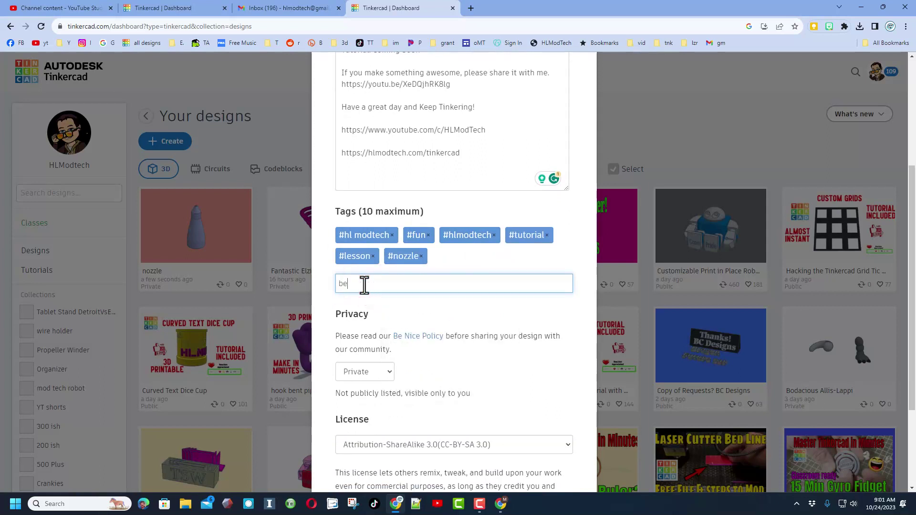
{"action": "type", "text": "ginner"}
{"action": "key", "text": "Return"}
{"action": "type", "text": "hlmt"}
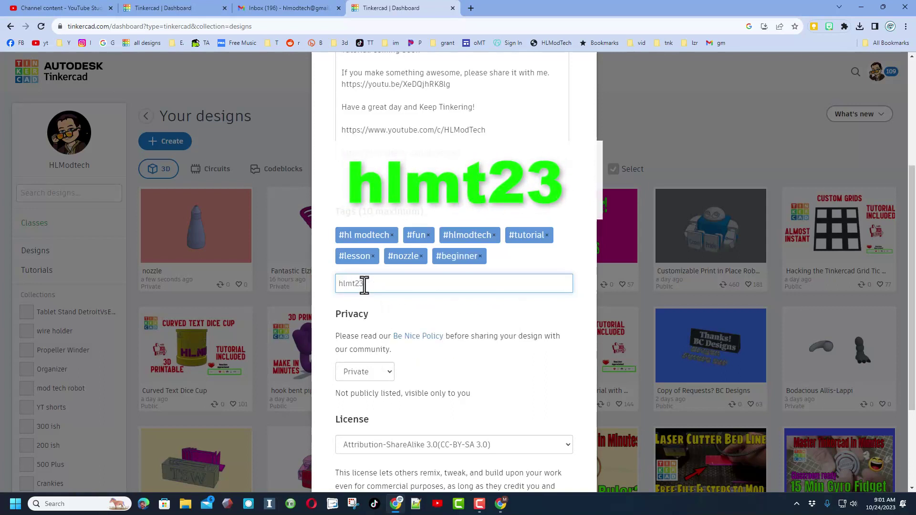
{"action": "type", "text": "23"}
{"action": "key", "text": "Return"}
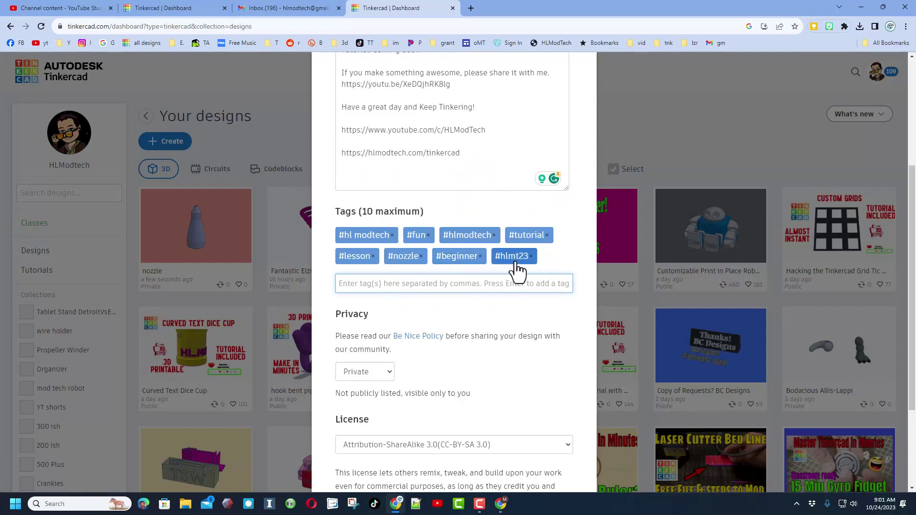
{"action": "left_click", "coordinate": [532, 257]}
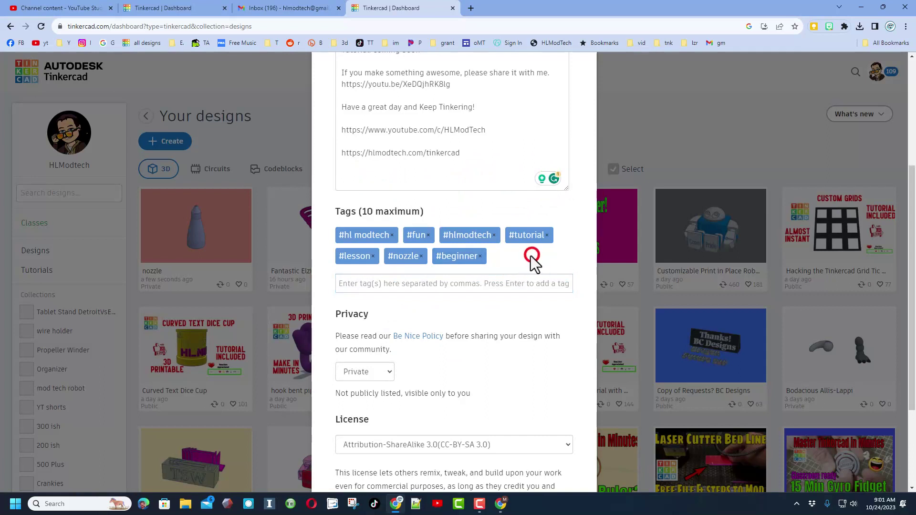
Set privacy to Public and the license to Attribution-NoDerivs 3.0.
{"action": "left_click", "coordinate": [369, 371]}
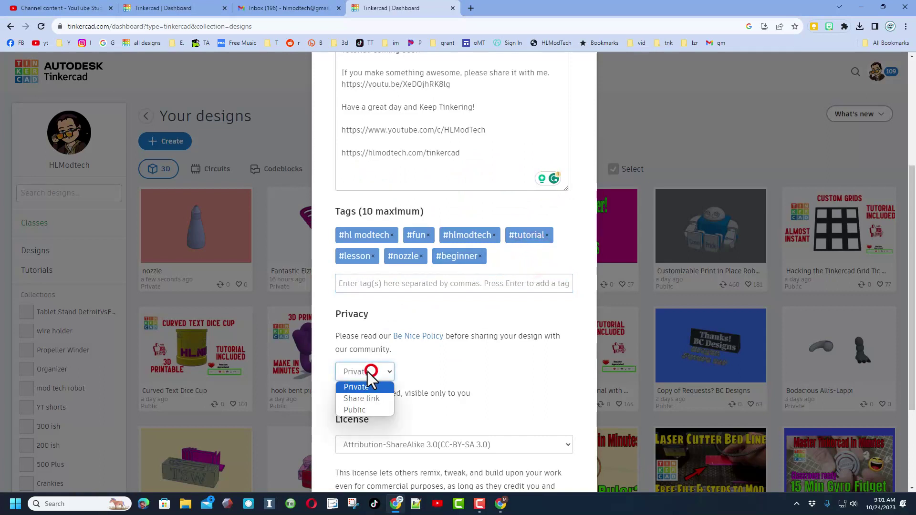
{"action": "left_click", "coordinate": [353, 409]}
{"action": "scroll", "coordinate": [503, 329], "scroll_direction": "down", "scroll_amount": 2}
{"action": "scroll", "coordinate": [503, 324], "scroll_direction": "down", "scroll_amount": 1}
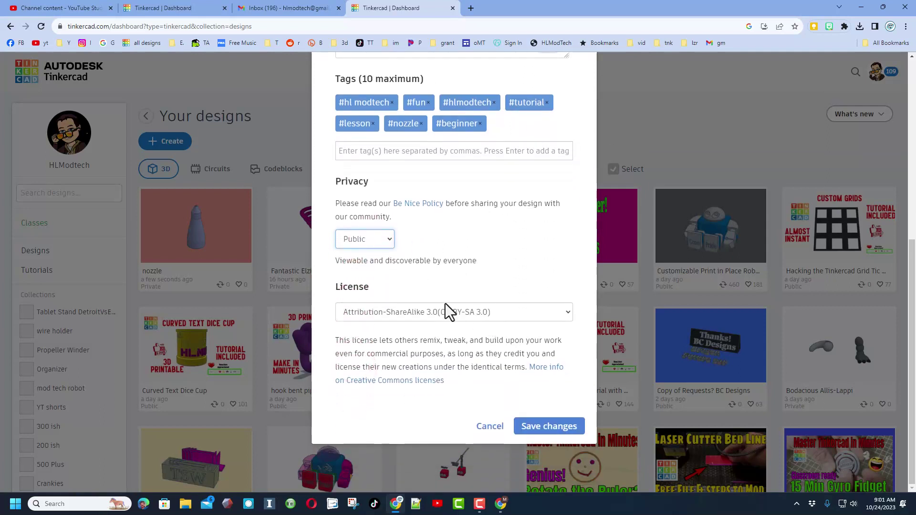
{"action": "left_click", "coordinate": [445, 308]}
{"action": "left_click", "coordinate": [437, 373]}
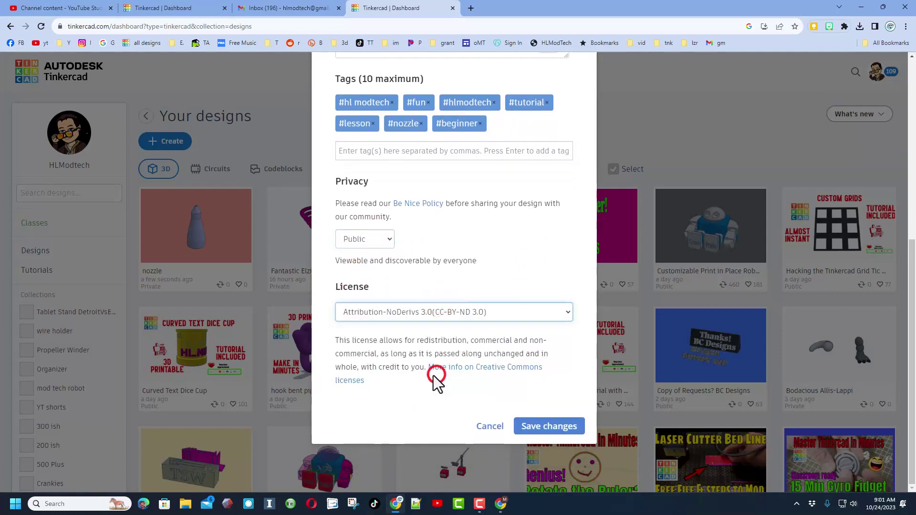
{"action": "scroll", "coordinate": [453, 292], "scroll_direction": "up", "scroll_amount": 6}
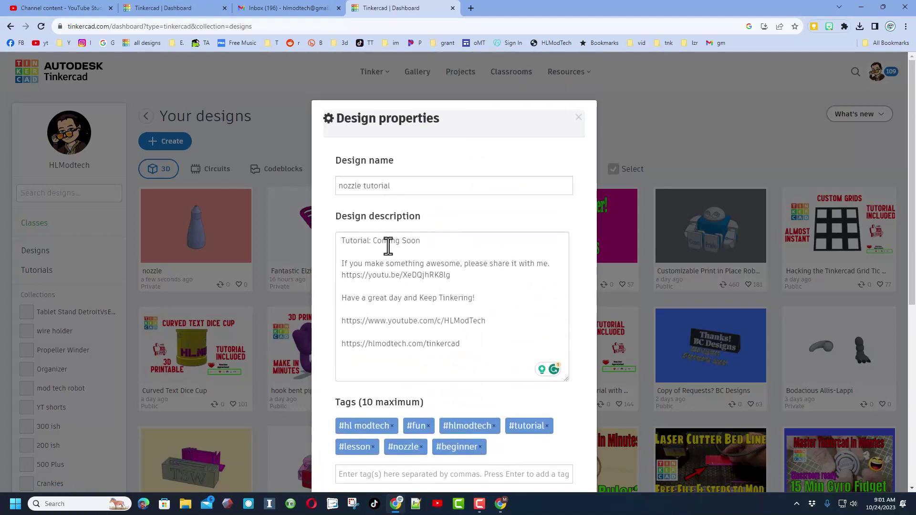
{"action": "scroll", "coordinate": [495, 270], "scroll_direction": "down", "scroll_amount": 7}
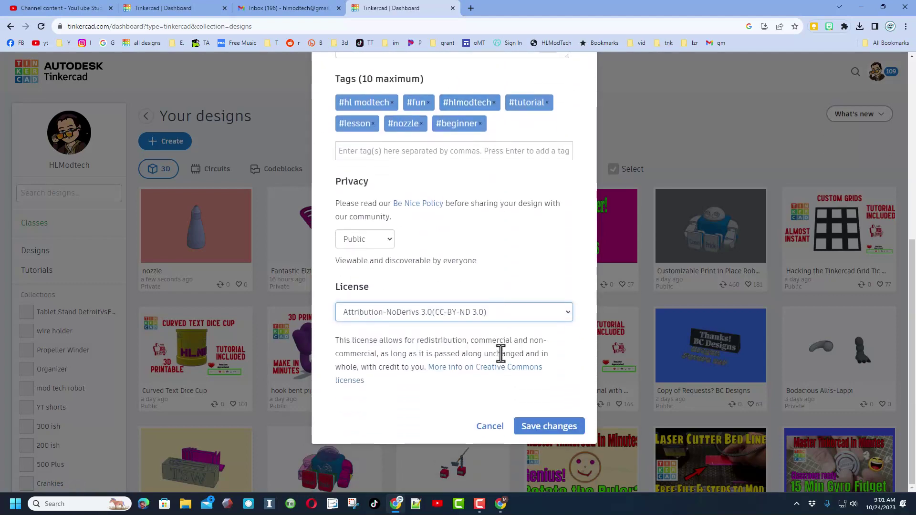
Save the new properties, then browse the Customizable Print in Place Robot in the Community gallery.
{"action": "left_click", "coordinate": [531, 426]}
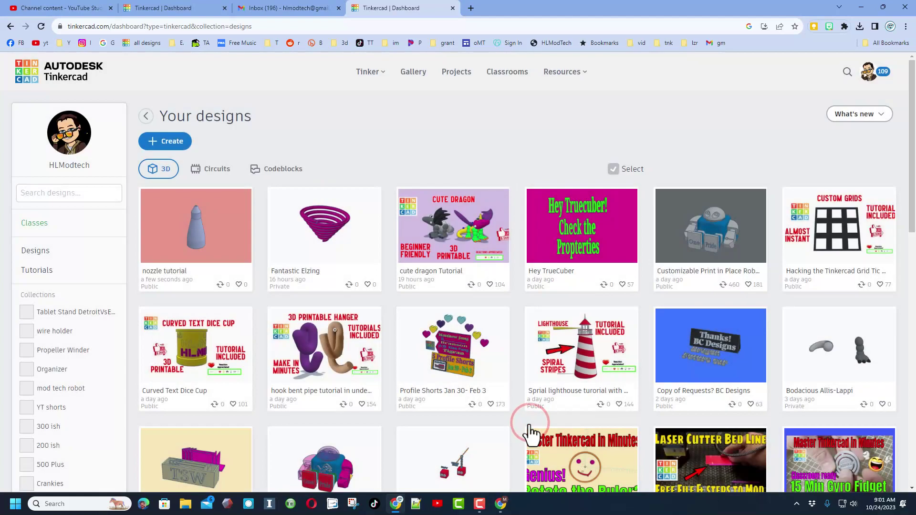
{"action": "left_click", "coordinate": [413, 73]}
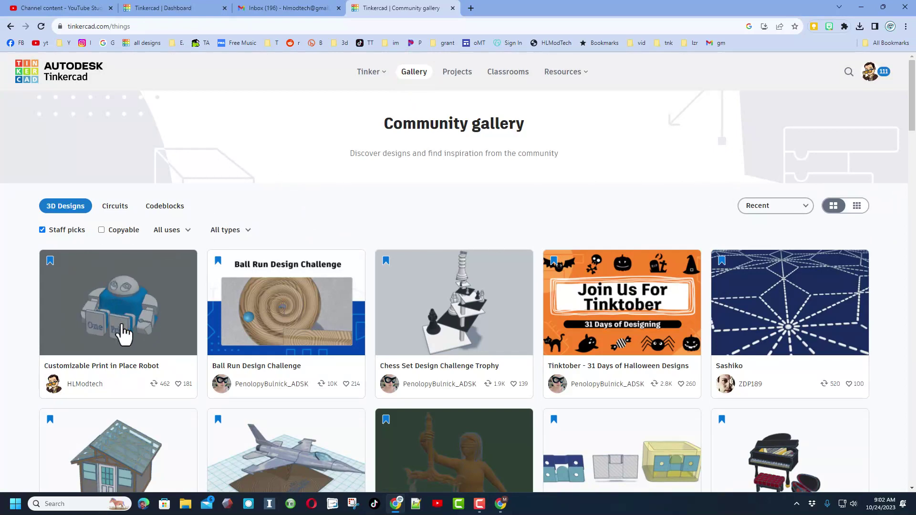
{"action": "left_click", "coordinate": [116, 301]}
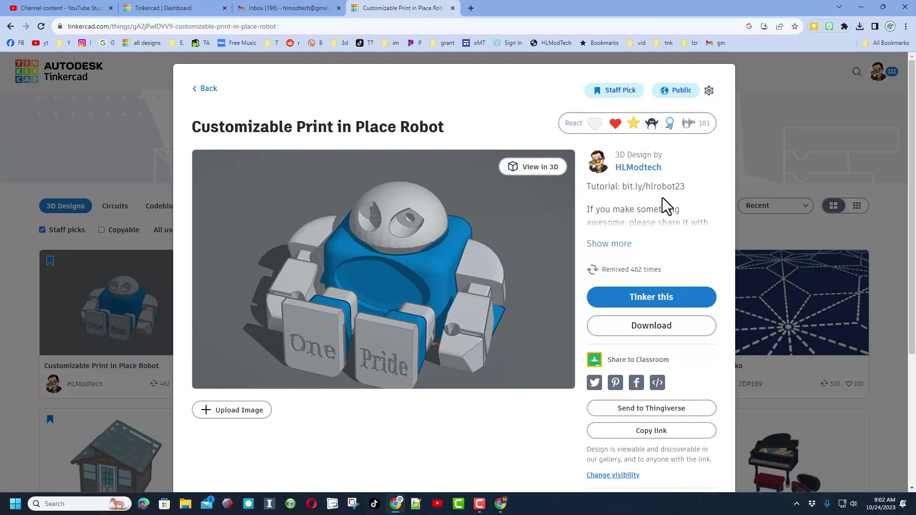
{"action": "left_click", "coordinate": [601, 125]}
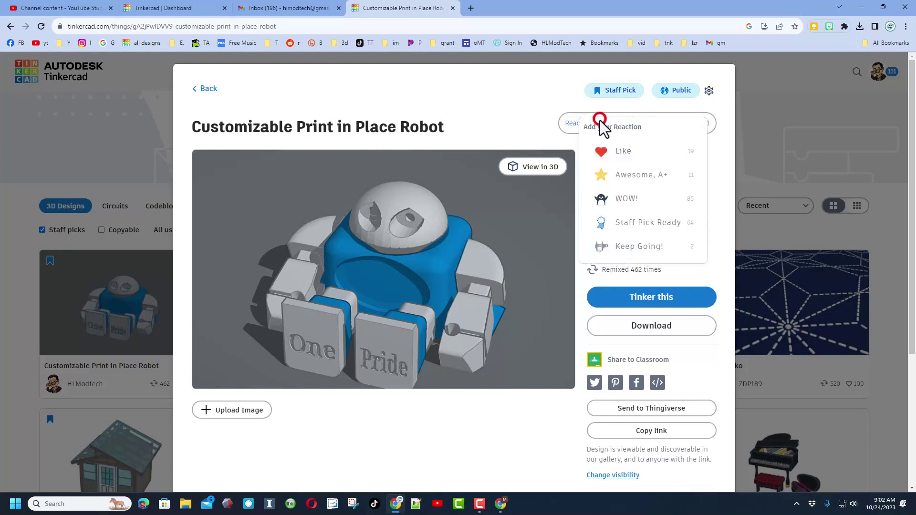
{"action": "left_click", "coordinate": [516, 117]}
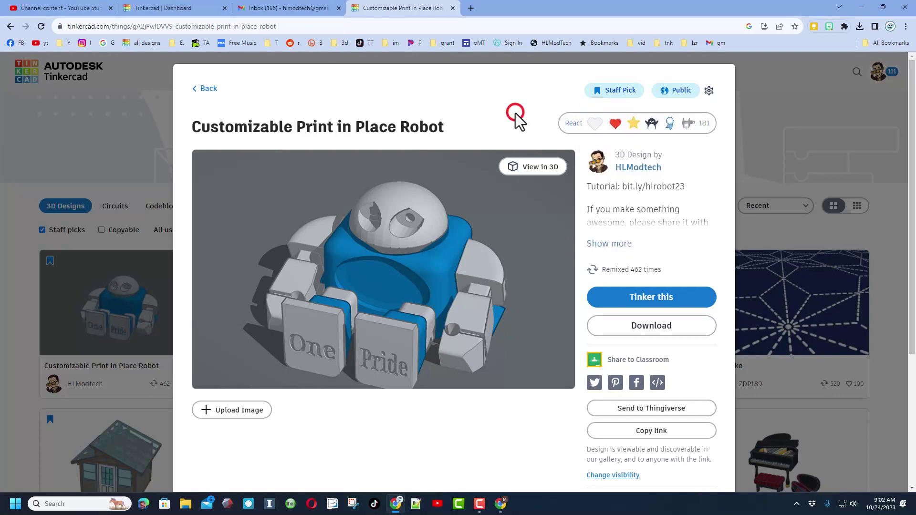
{"action": "left_click", "coordinate": [491, 54]}
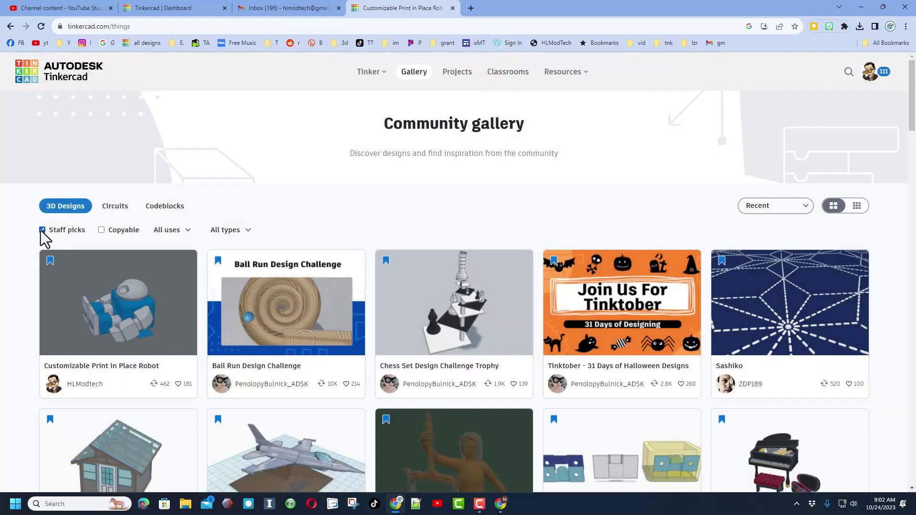
Show all recent designs as smaller tiles and give Daring Jaagub an Awesome reaction.
{"action": "left_click", "coordinate": [42, 230]}
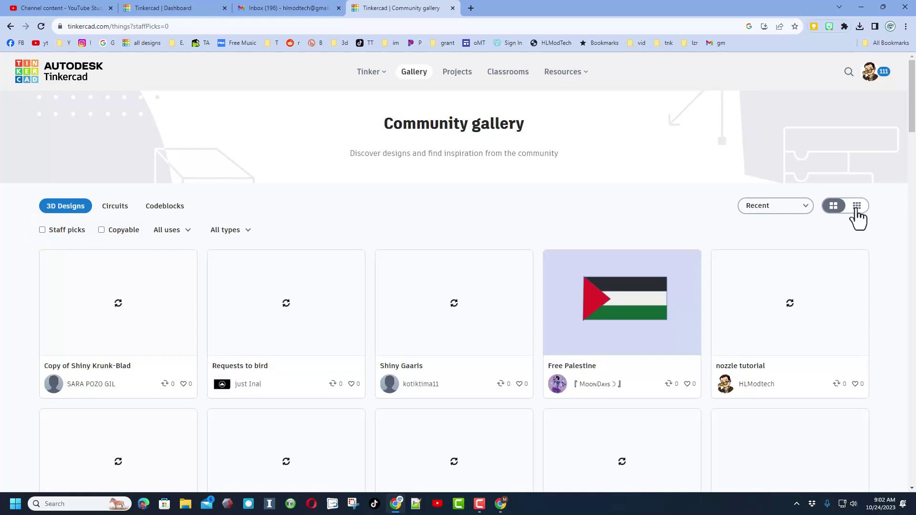
{"action": "left_click", "coordinate": [857, 206]}
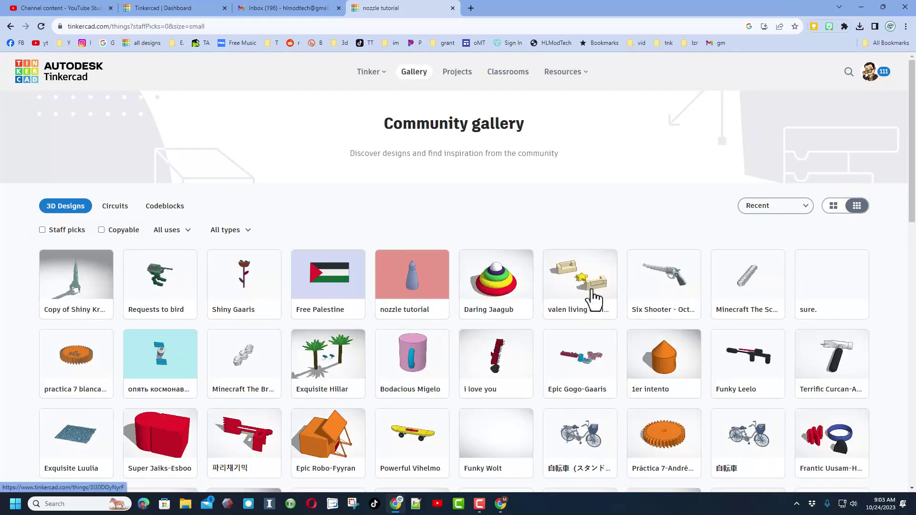
{"action": "left_click", "coordinate": [505, 287]}
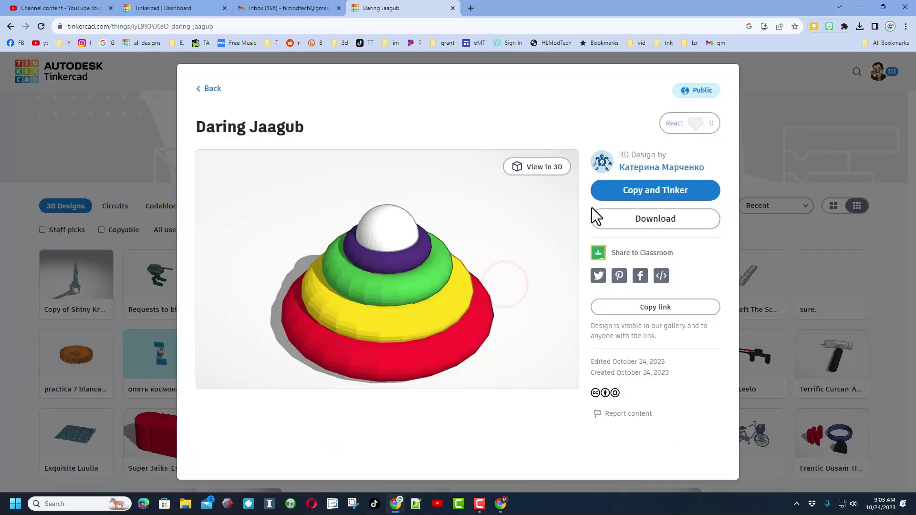
{"action": "left_click", "coordinate": [698, 125]}
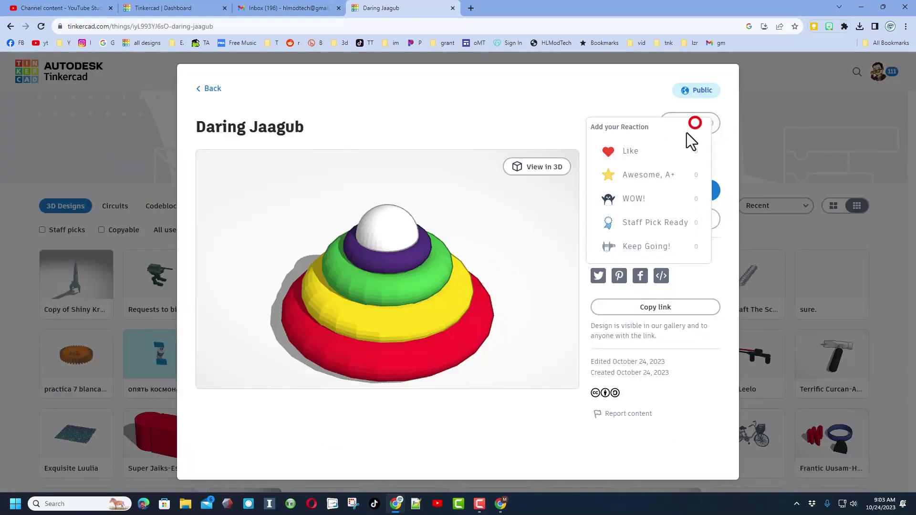
{"action": "left_click", "coordinate": [657, 176]}
{"action": "left_click", "coordinate": [760, 68]}
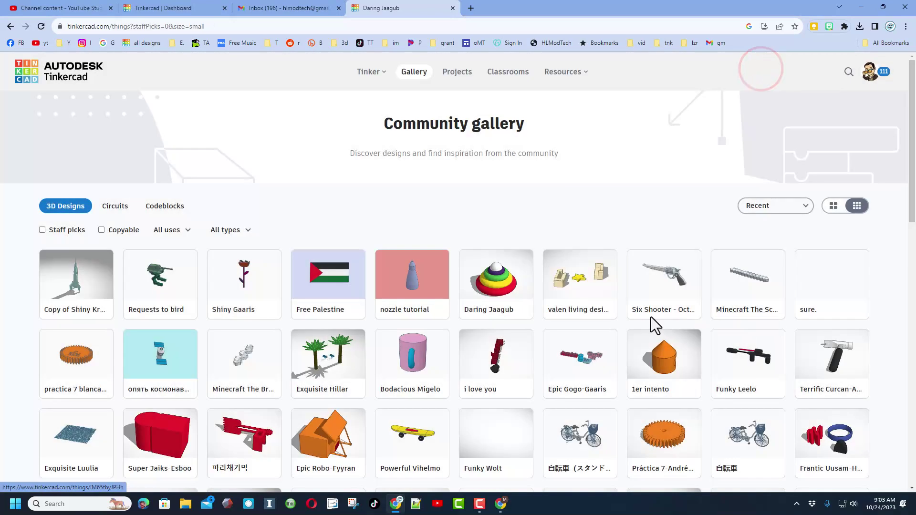
Give WOW! reactions to the Exquisite Hillar and Amazing Maimu designs.
{"action": "scroll", "coordinate": [430, 329], "scroll_direction": "down", "scroll_amount": 1}
{"action": "left_click", "coordinate": [320, 333]}
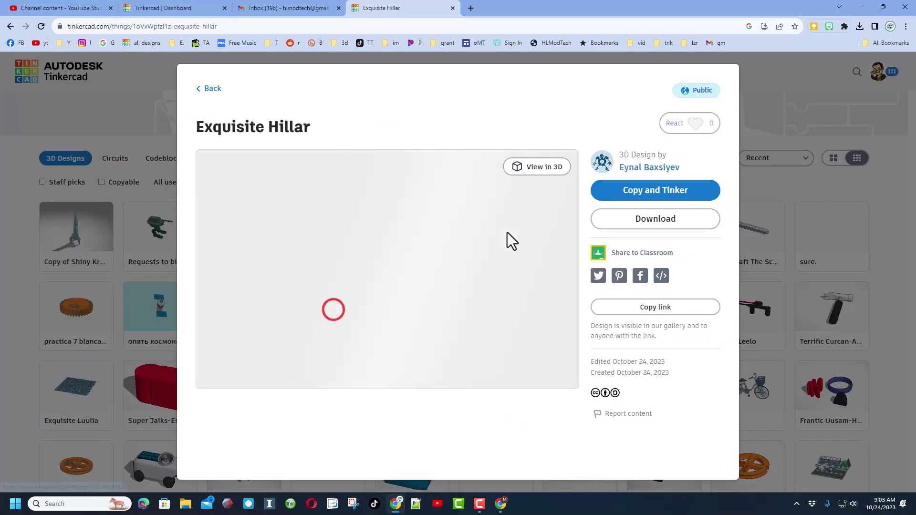
{"action": "left_click", "coordinate": [679, 119]}
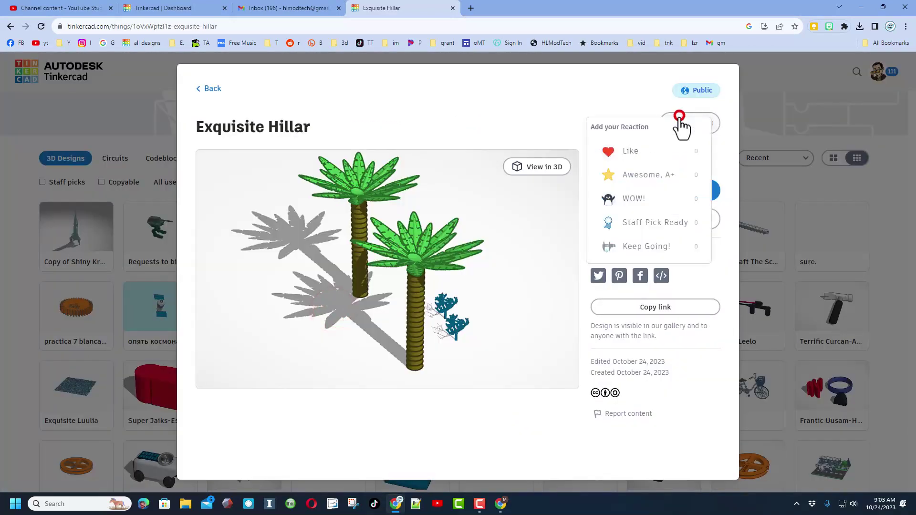
{"action": "left_click", "coordinate": [634, 200]}
{"action": "left_click", "coordinate": [623, 62]}
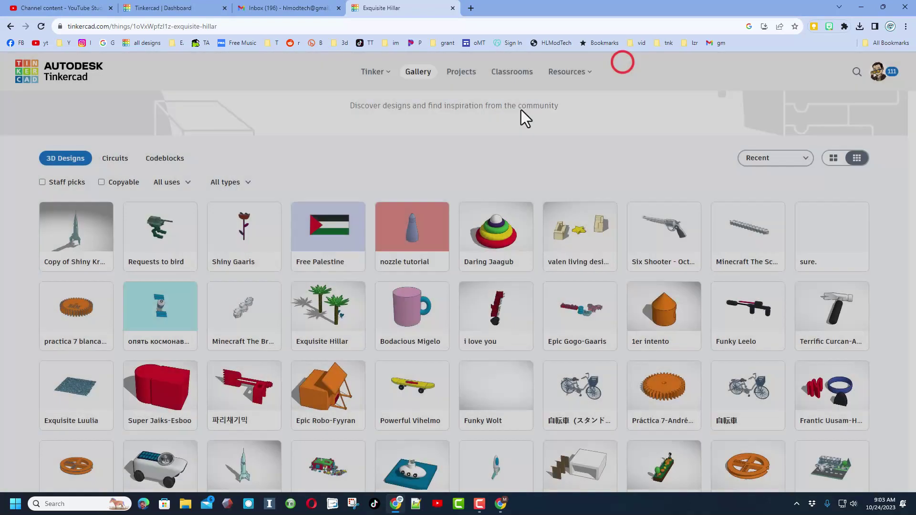
{"action": "scroll", "coordinate": [148, 403], "scroll_direction": "down", "scroll_amount": 2}
{"action": "left_click", "coordinate": [159, 386]}
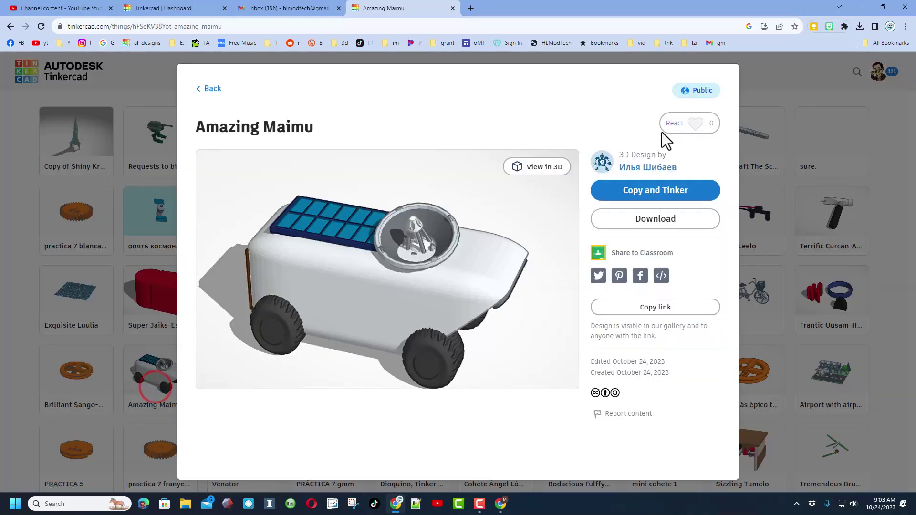
{"action": "left_click", "coordinate": [673, 125]}
{"action": "left_click", "coordinate": [664, 208]}
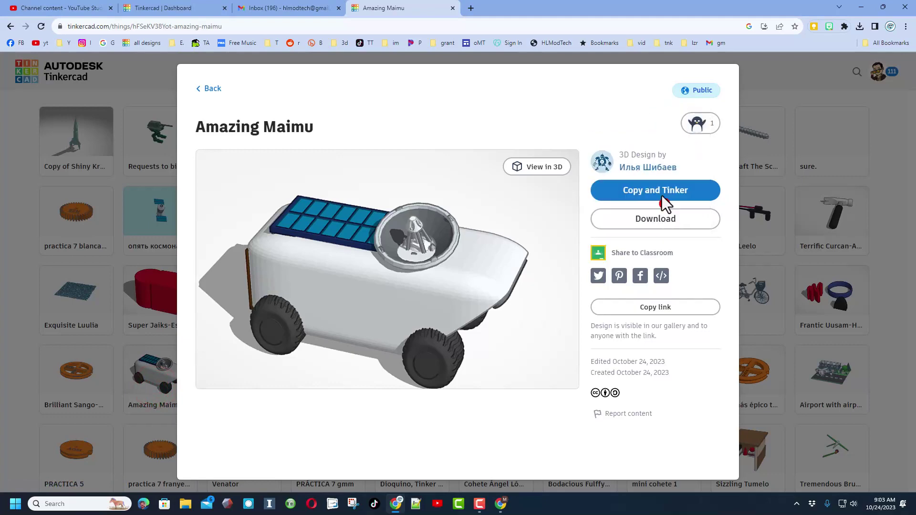
{"action": "left_click", "coordinate": [640, 58]}
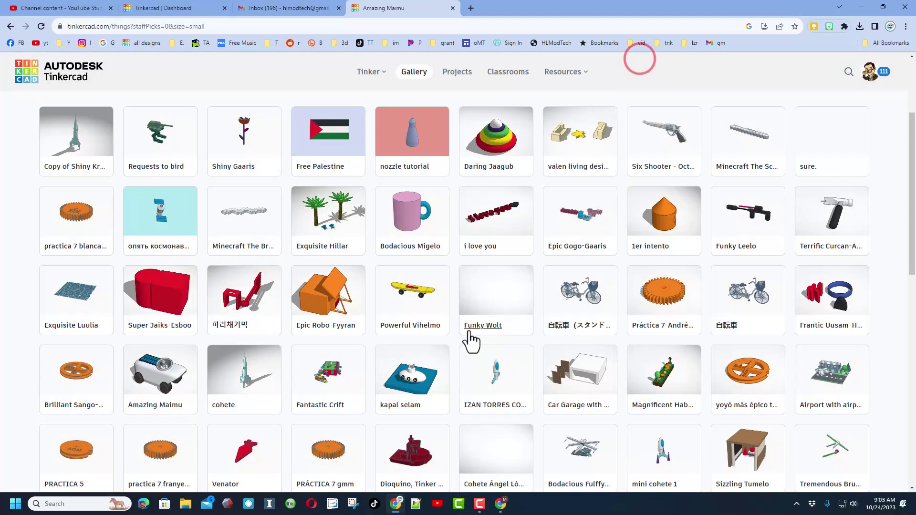
React Awesome to kapal selam, then open the nozzle tutorial design page.
{"action": "left_click", "coordinate": [430, 368]}
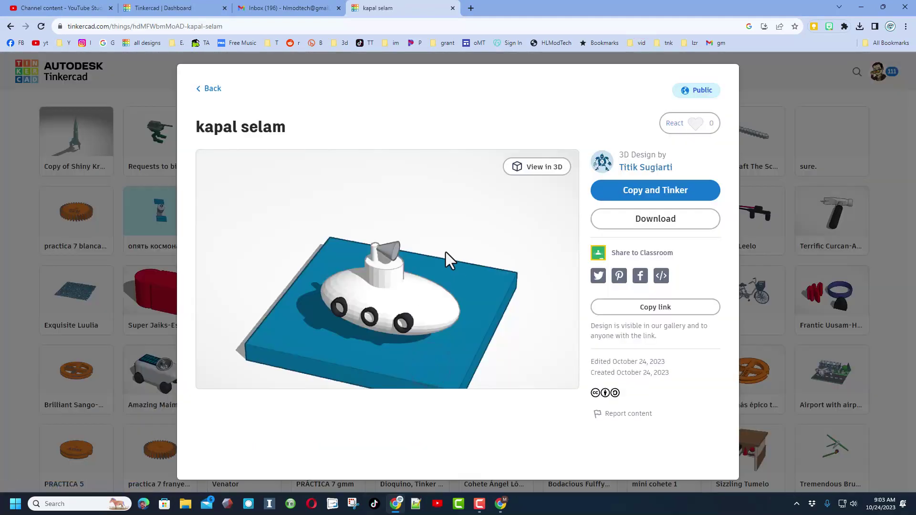
{"action": "left_click", "coordinate": [692, 123]}
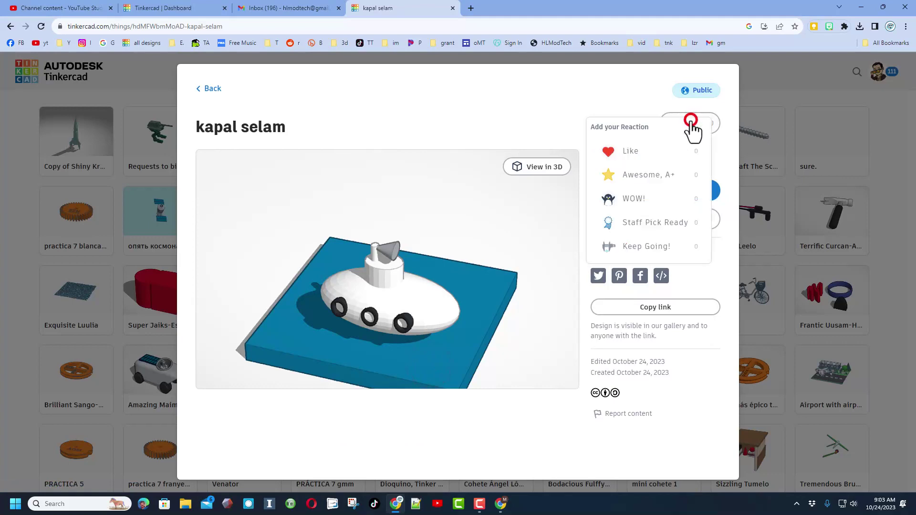
{"action": "left_click", "coordinate": [645, 178]}
{"action": "left_click", "coordinate": [625, 55]}
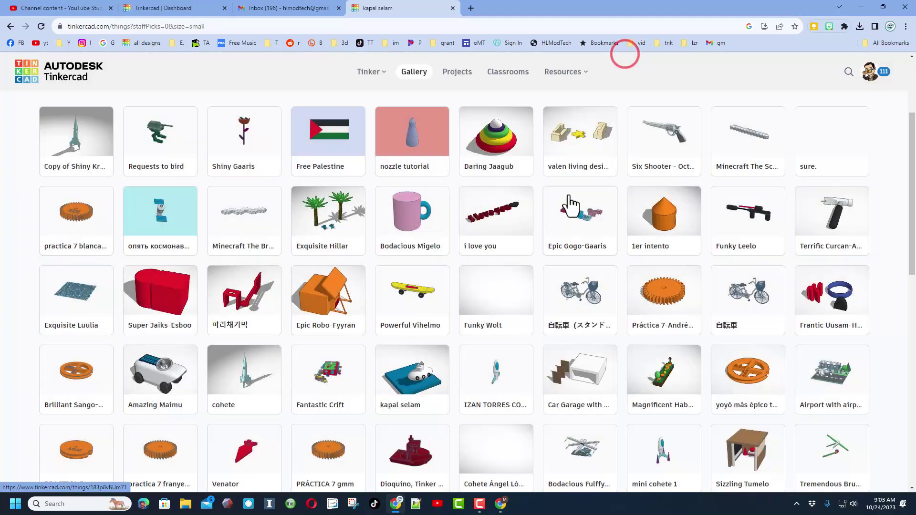
{"action": "scroll", "coordinate": [570, 205], "scroll_direction": "up", "scroll_amount": 2}
{"action": "left_click", "coordinate": [416, 234]}
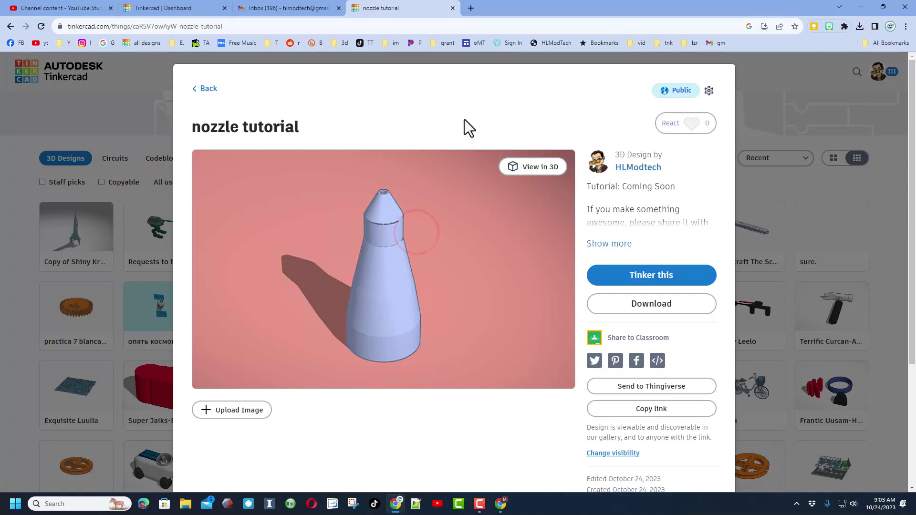
Check nozzle tutorial's reaction menu without reacting, then go to the HLModtech author profile.
{"action": "left_click", "coordinate": [671, 124]}
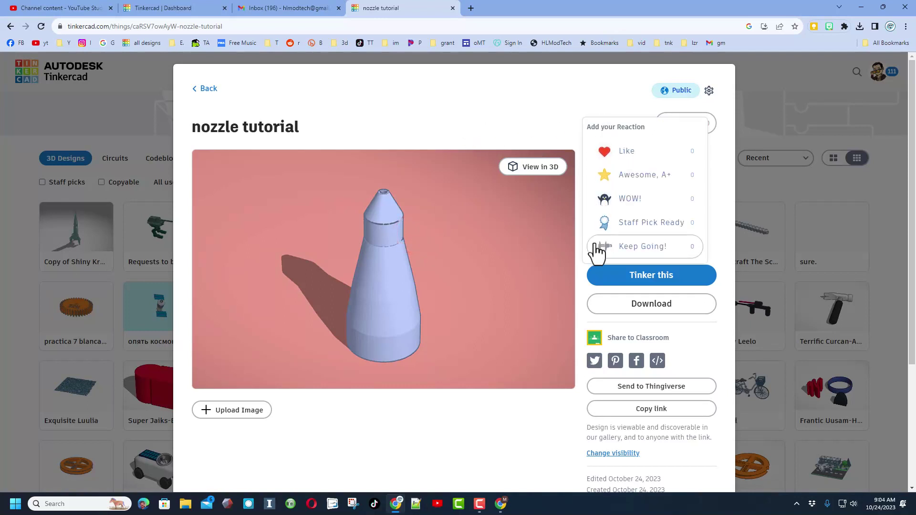
{"action": "left_click", "coordinate": [527, 117]}
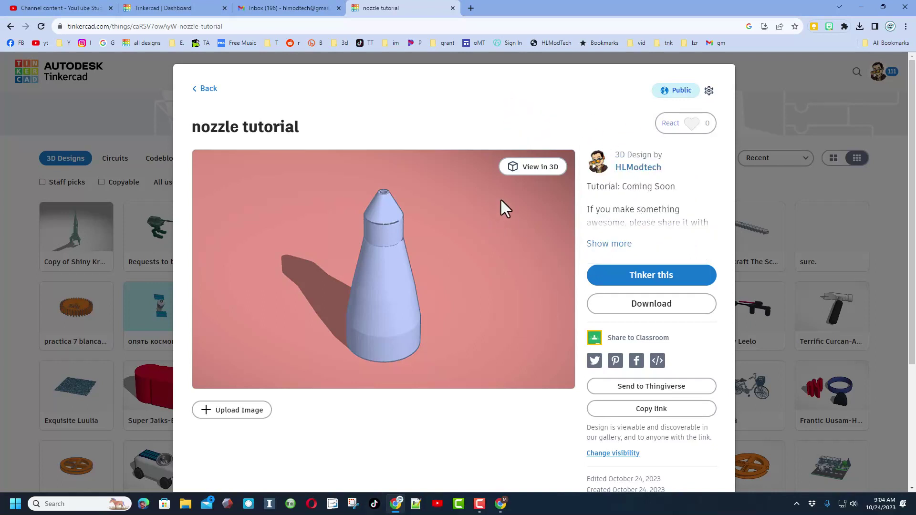
{"action": "left_click", "coordinate": [639, 167]}
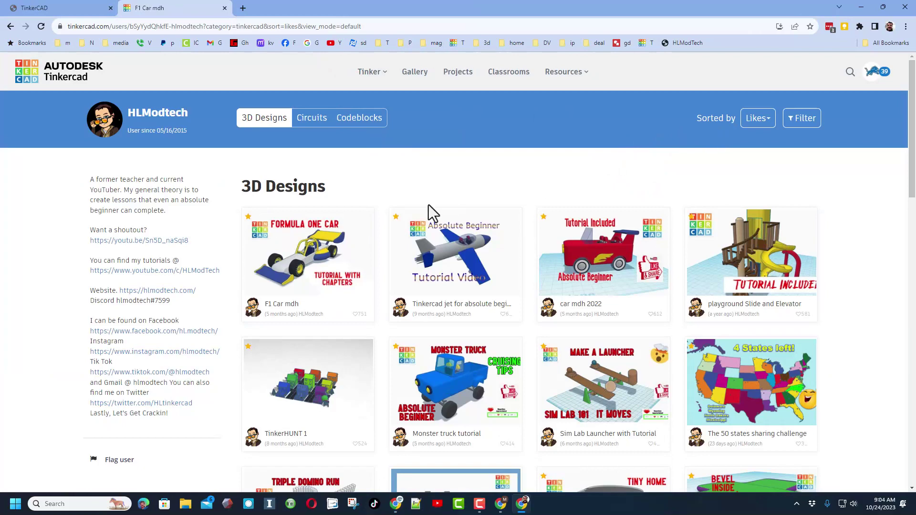
Look over the F1 Car mdh design's reactions and return to the profile.
{"action": "left_click", "coordinate": [296, 256]}
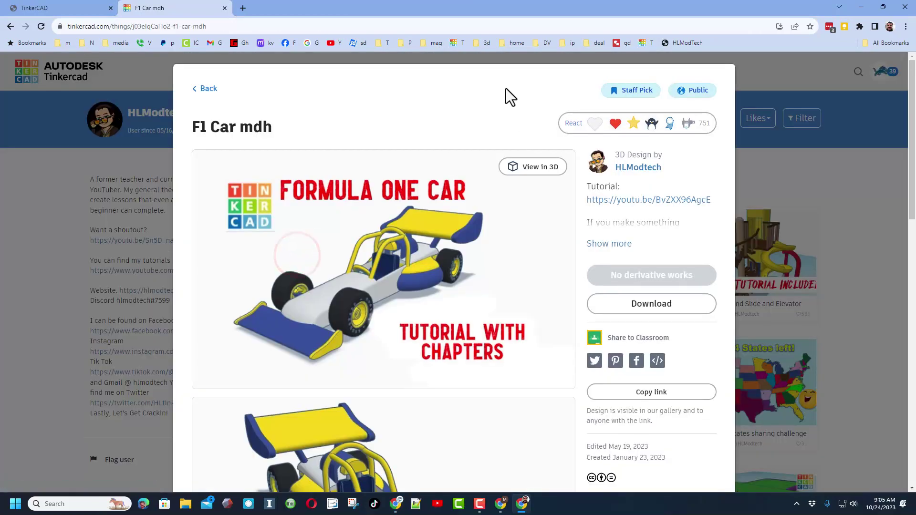
{"action": "left_click", "coordinate": [580, 123]}
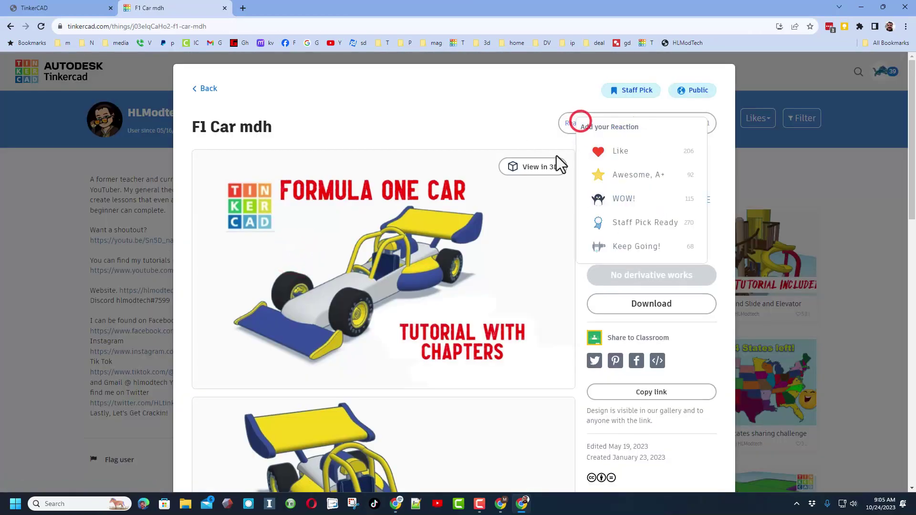
{"action": "left_click", "coordinate": [520, 118]}
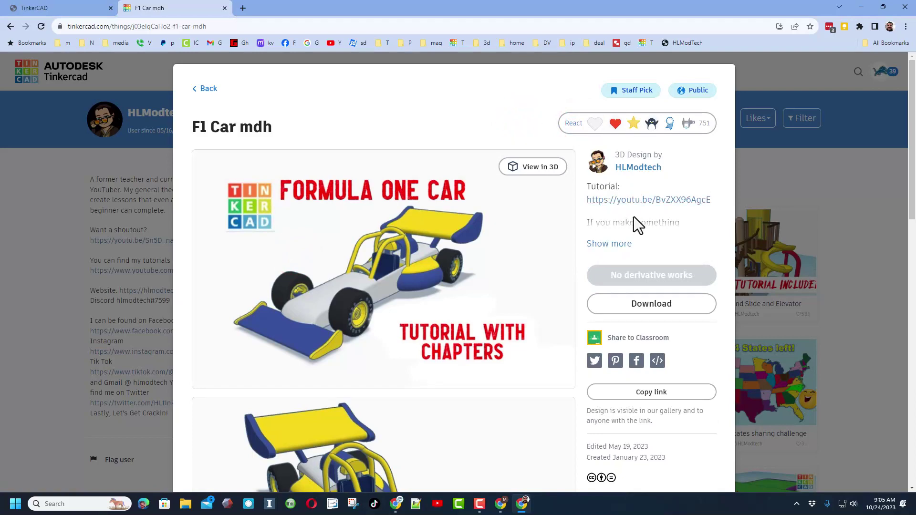
{"action": "left_click", "coordinate": [513, 56]}
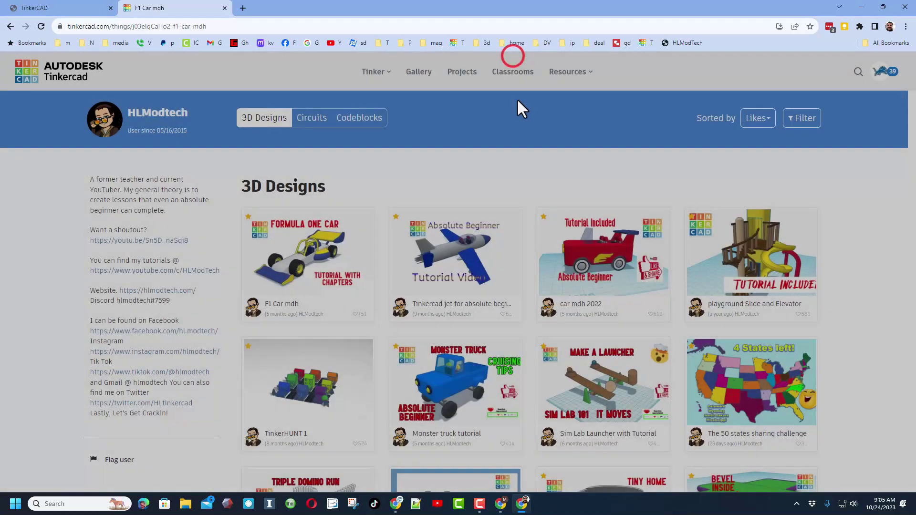
Change the profile's design sort order from Likes to Recent.
{"action": "left_click", "coordinate": [756, 118]}
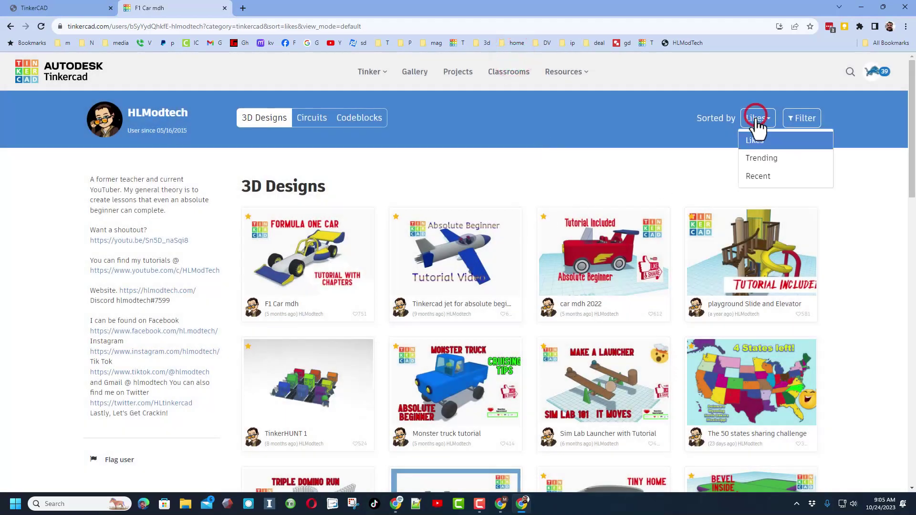
{"action": "left_click", "coordinate": [759, 176]}
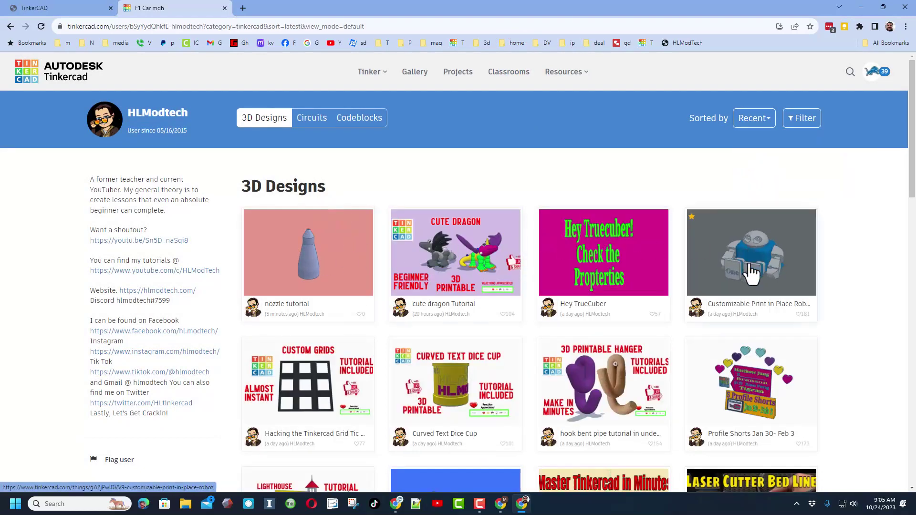
{"action": "scroll", "coordinate": [337, 413], "scroll_direction": "down", "scroll_amount": 2}
{"action": "scroll", "coordinate": [336, 413], "scroll_direction": "down", "scroll_amount": 2}
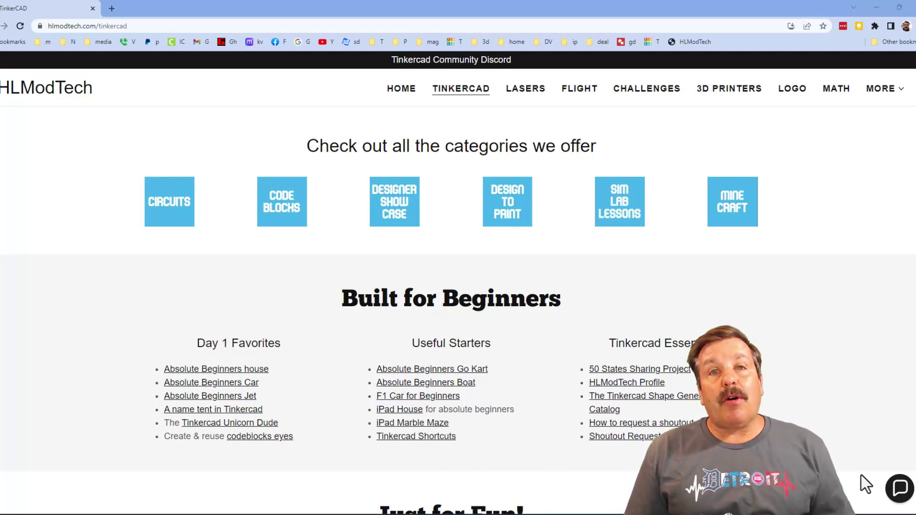
Open and close the site's chat panel, then follow the Tinkercad Community Discord banner.
{"action": "left_click", "coordinate": [899, 488]}
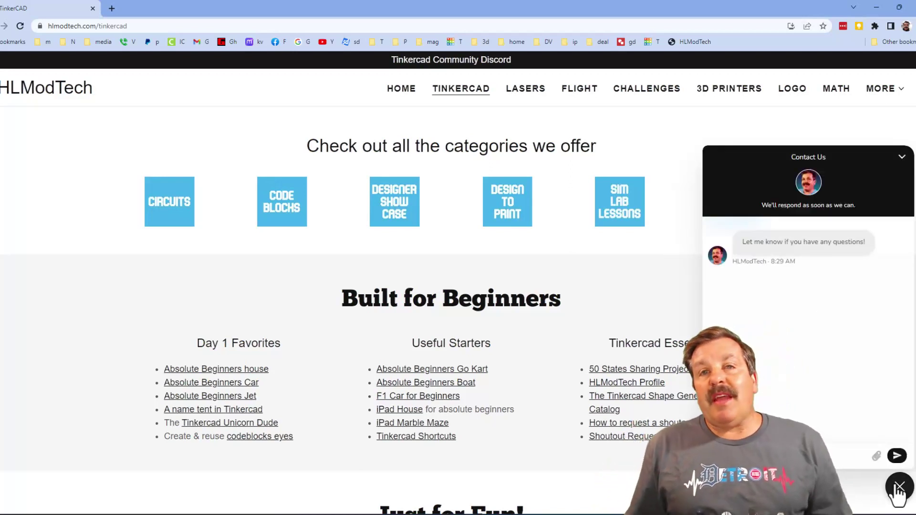
{"action": "left_click", "coordinate": [899, 487]}
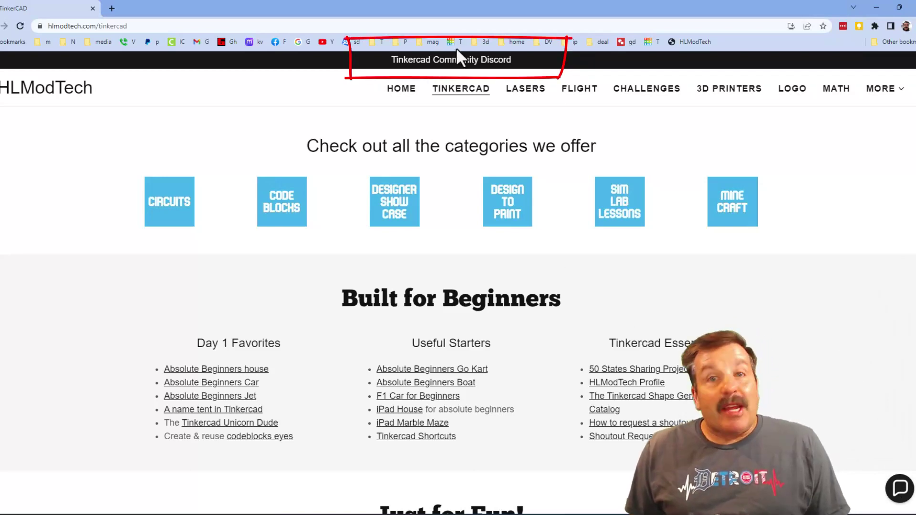
{"action": "left_click", "coordinate": [451, 61]}
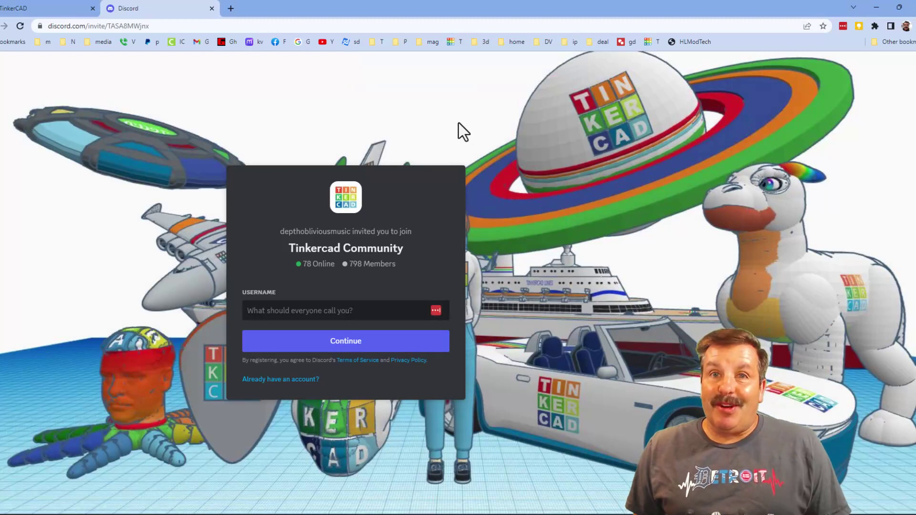